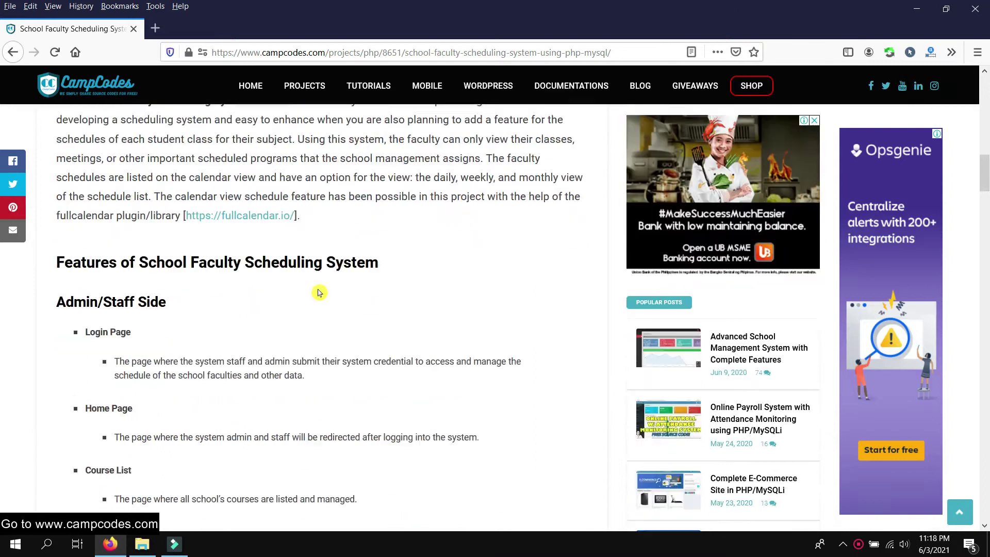
Scroll to the Admin Login Access Information, highlight it, and open the Download Here page in a new tab
scroll(227, 273, down, 5)
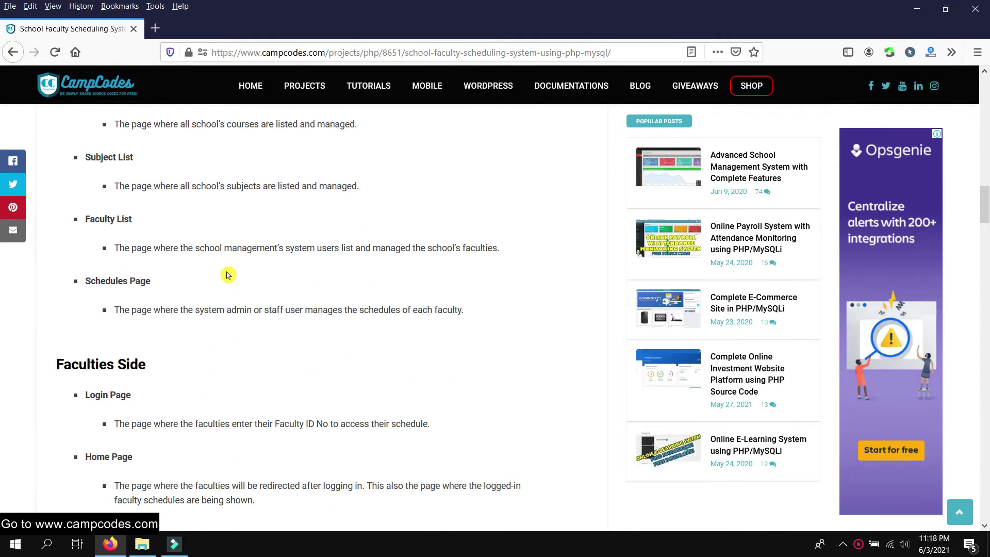
scroll(203, 257, down, 10)
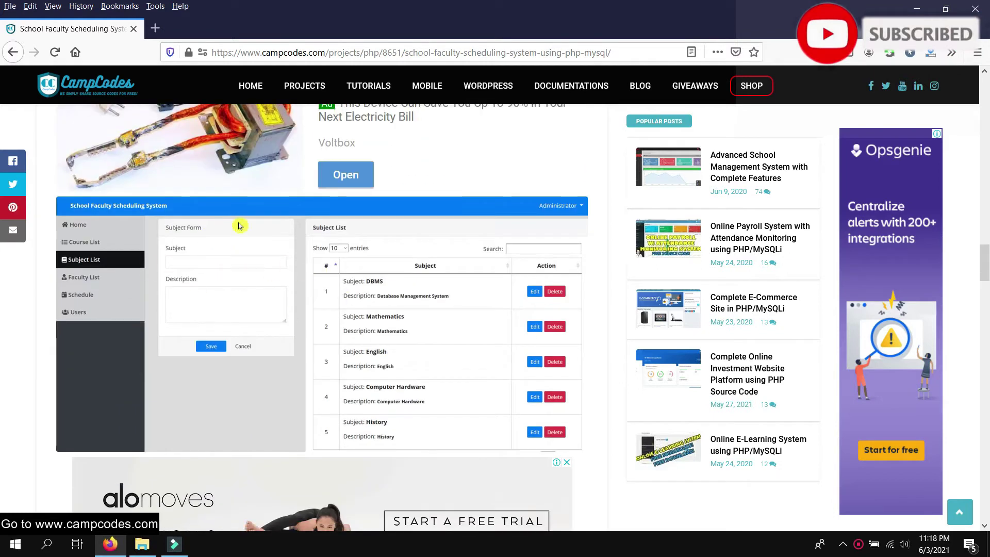
scroll(299, 258, down, 10)
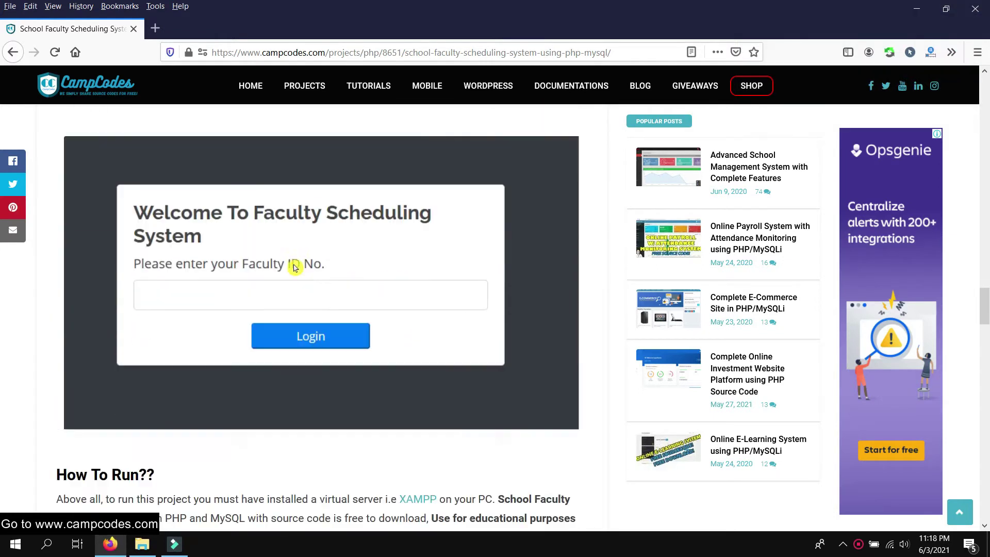
scroll(301, 263, down, 5)
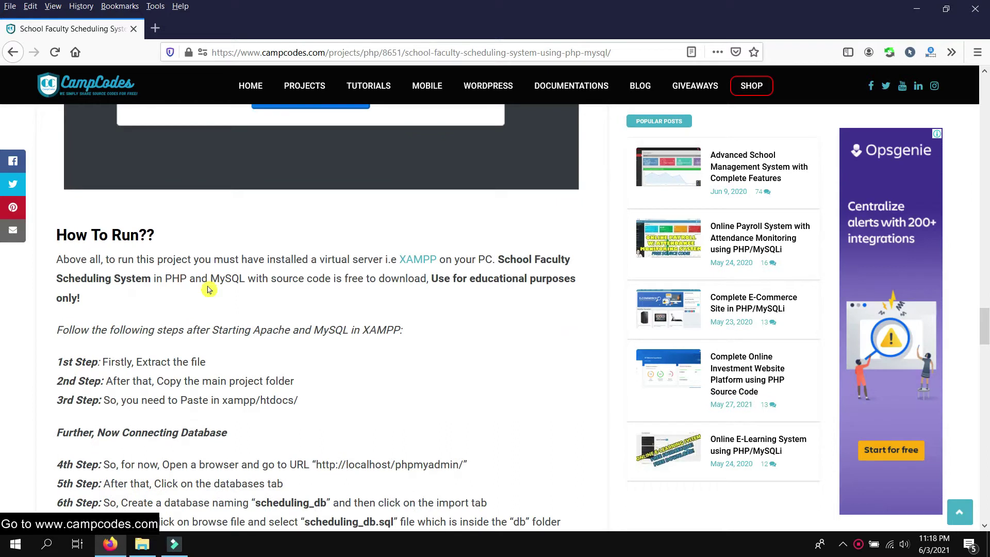
scroll(327, 263, down, 7)
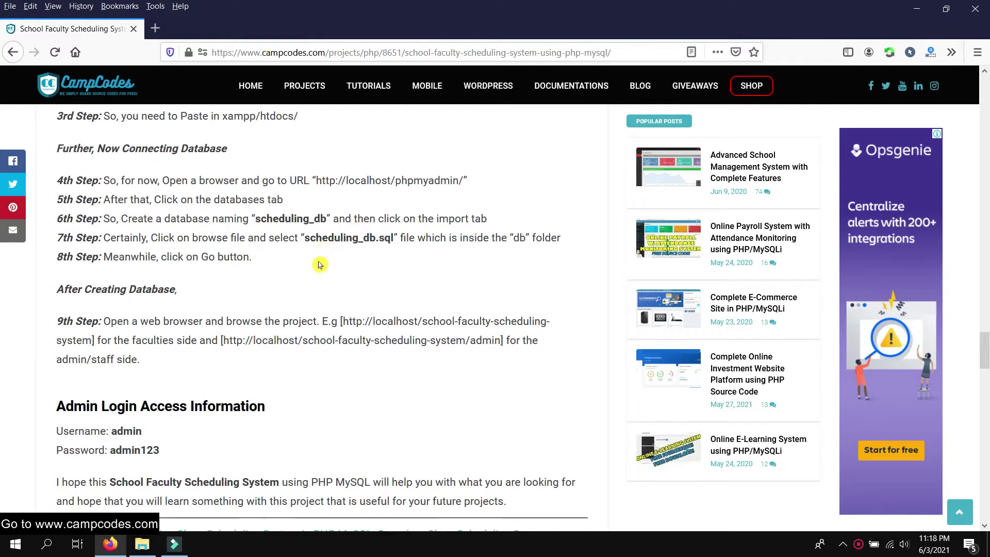
drag(180, 263, 54, 222)
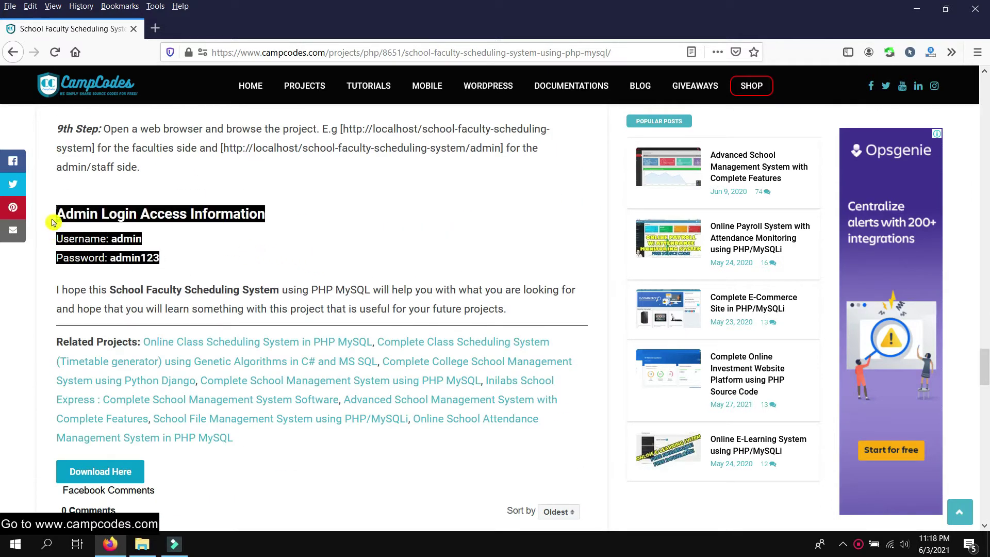
click(247, 265)
click(115, 470)
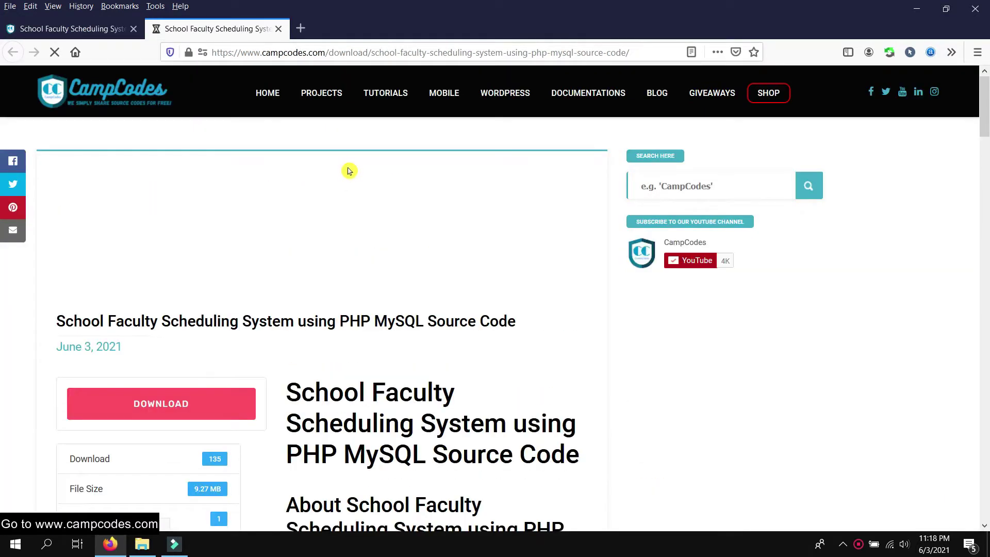
Download scheduling.zip and confirm it has finished in Firefox's downloads panel
scroll(399, 147, down, 2)
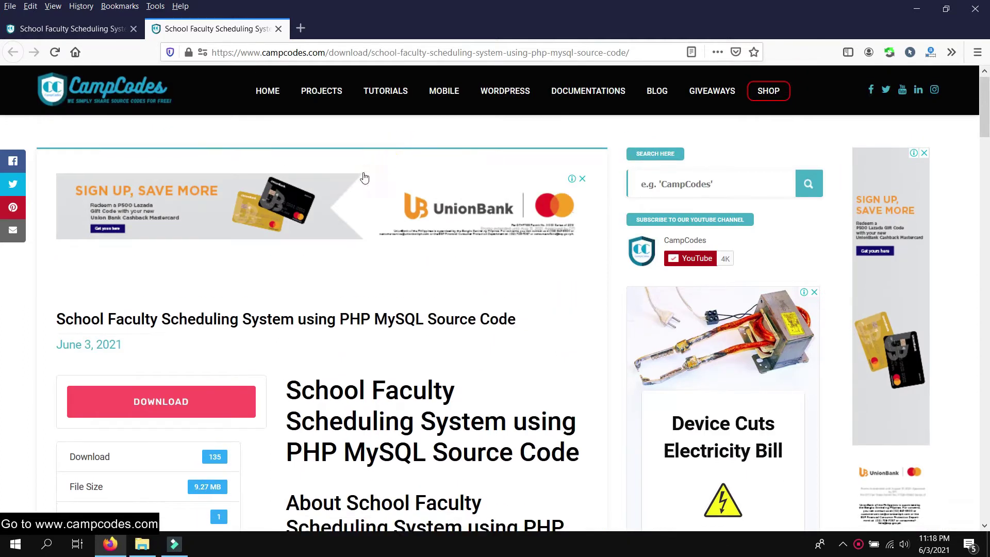
scroll(245, 230, down, 4)
click(206, 268)
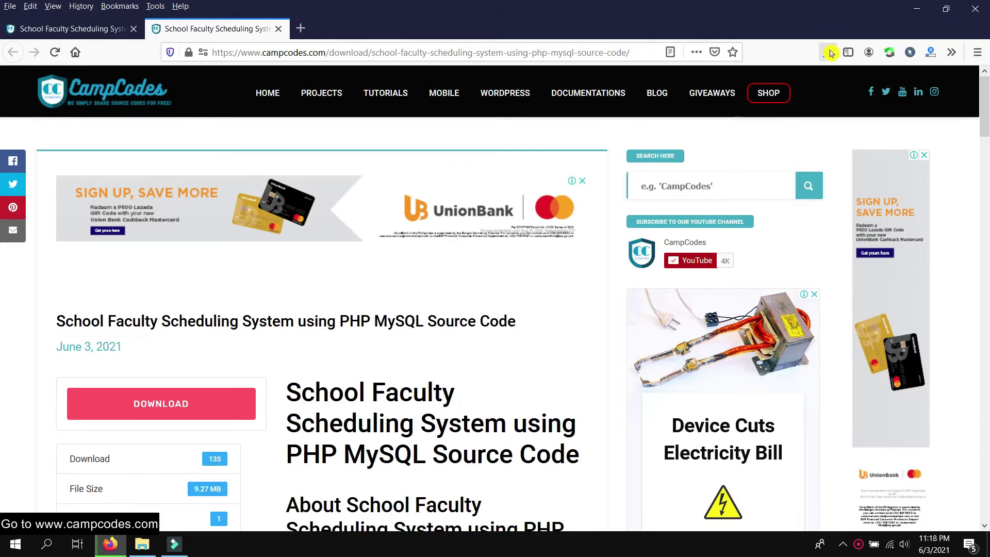
click(828, 52)
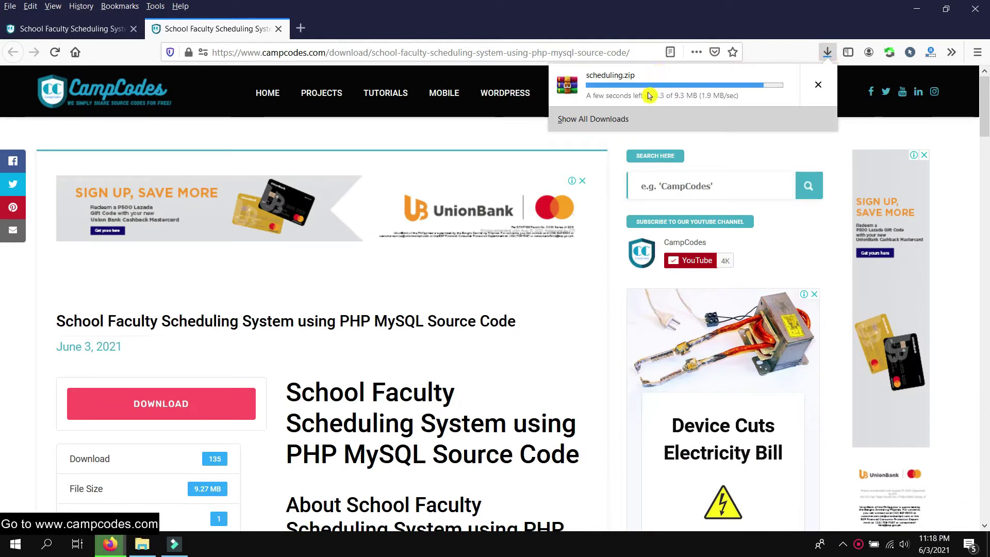
right_click(642, 88)
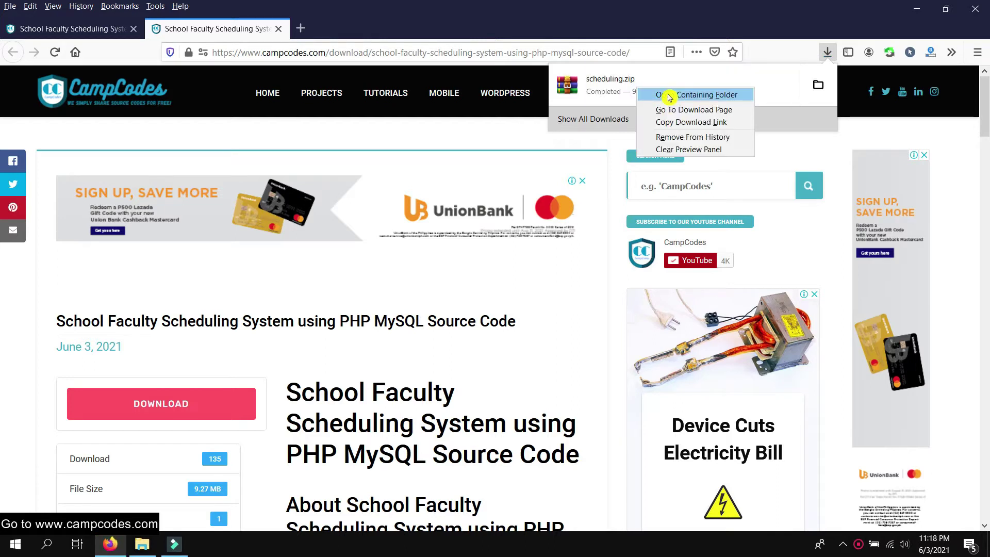
Show scheduling.zip in its containing folder and extract it to a scheduling folder
click(666, 93)
right_click(600, 183)
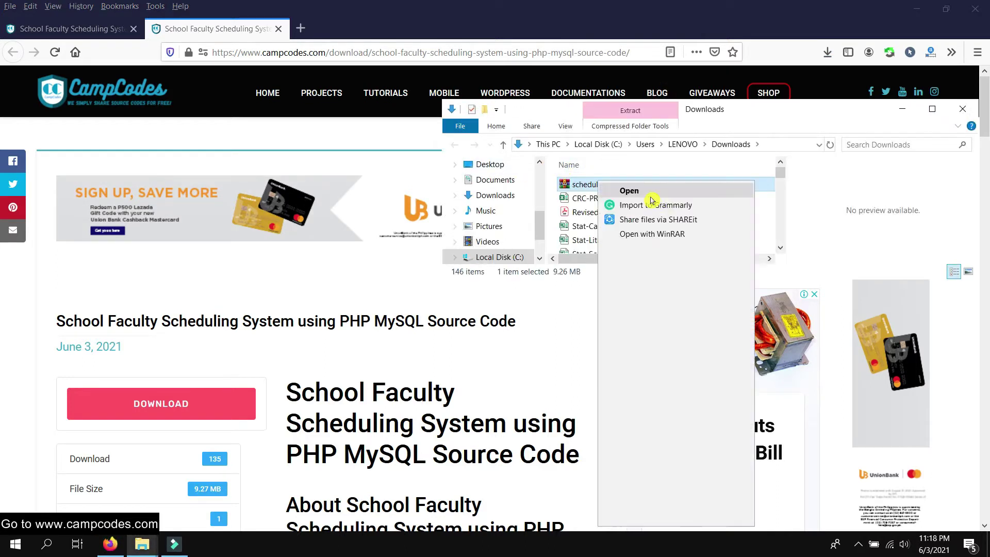
click(683, 278)
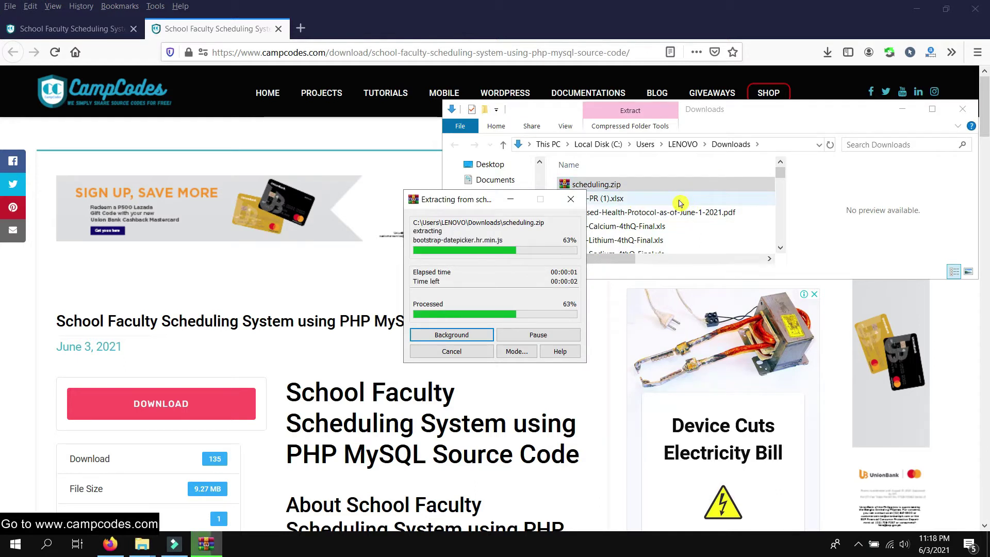
scroll(679, 204, down, 15)
scroll(678, 205, down, 10)
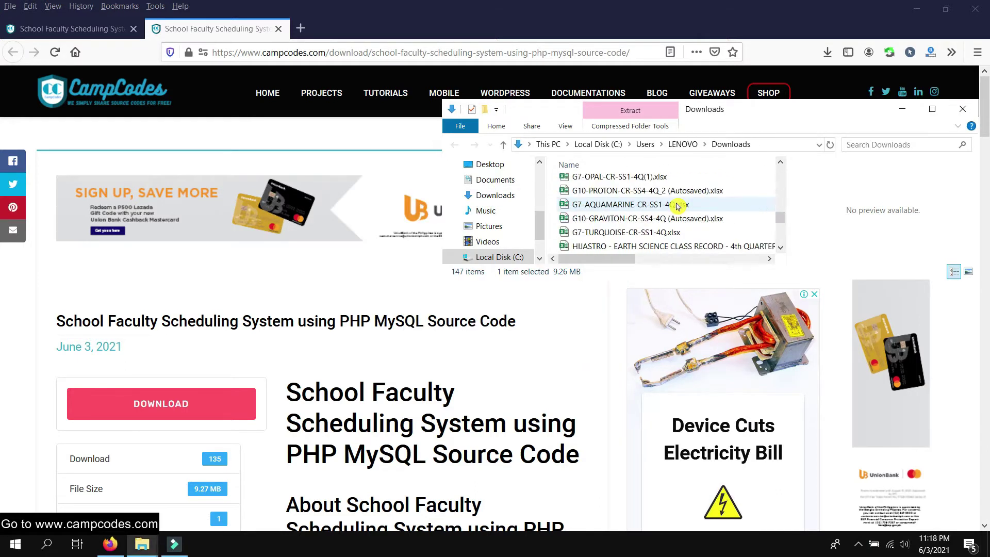
scroll(673, 196, up, 15)
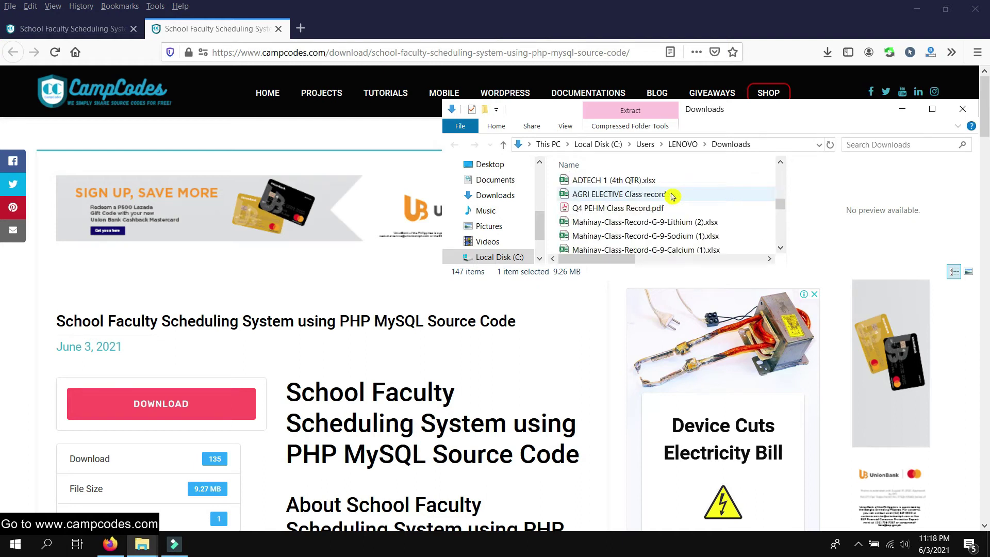
scroll(664, 197, down, 8)
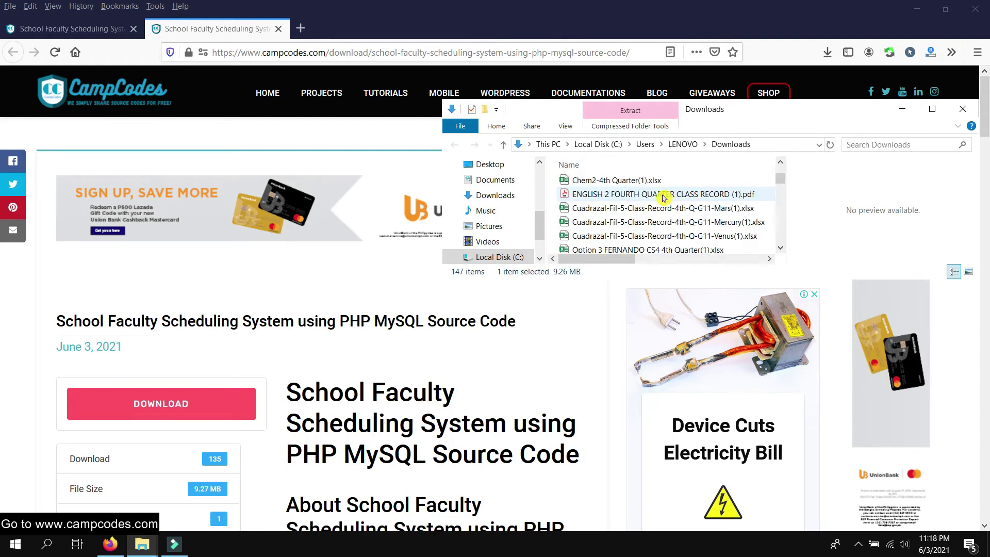
scroll(664, 197, down, 3)
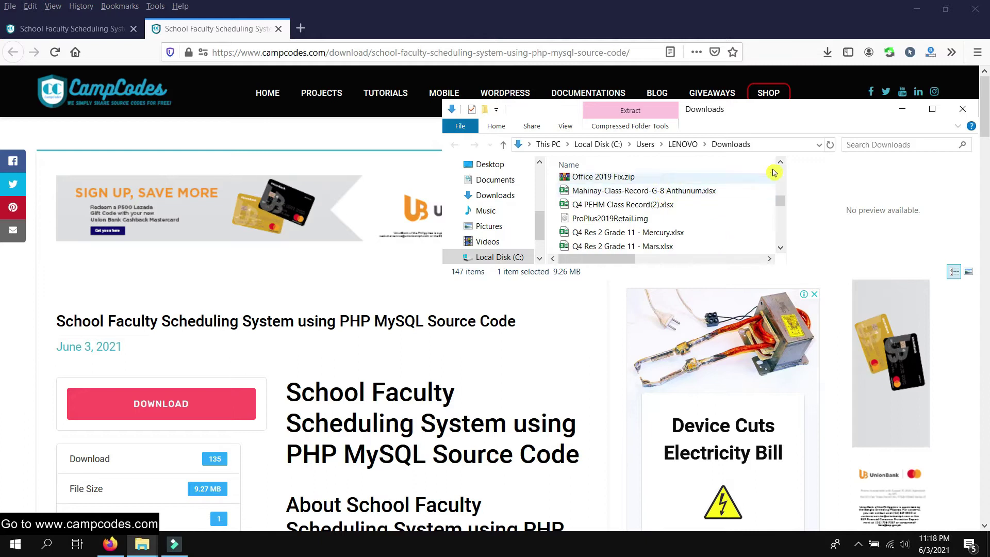
Search Downloads for 'sched' and cut the inner scheduling project folder
click(854, 145)
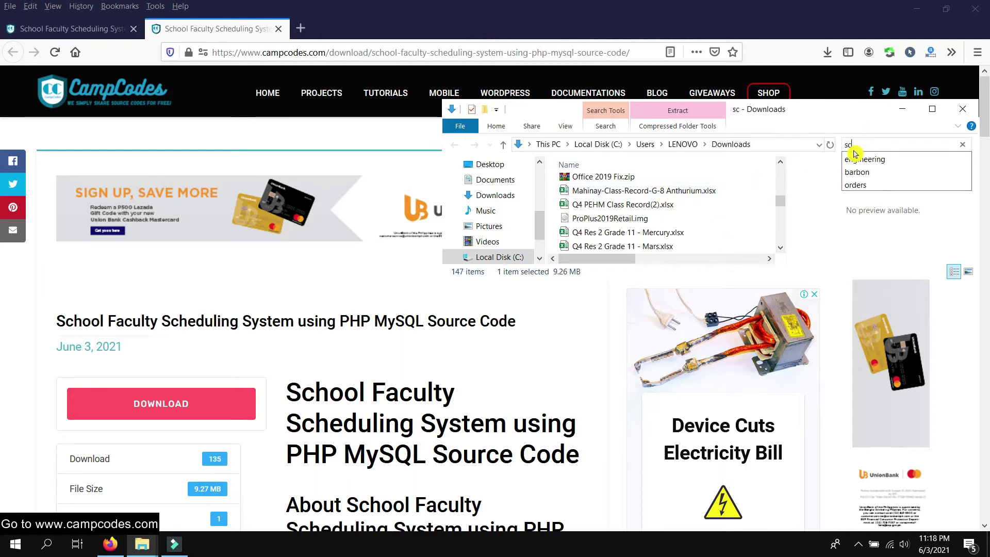
text(sched)
key(Return)
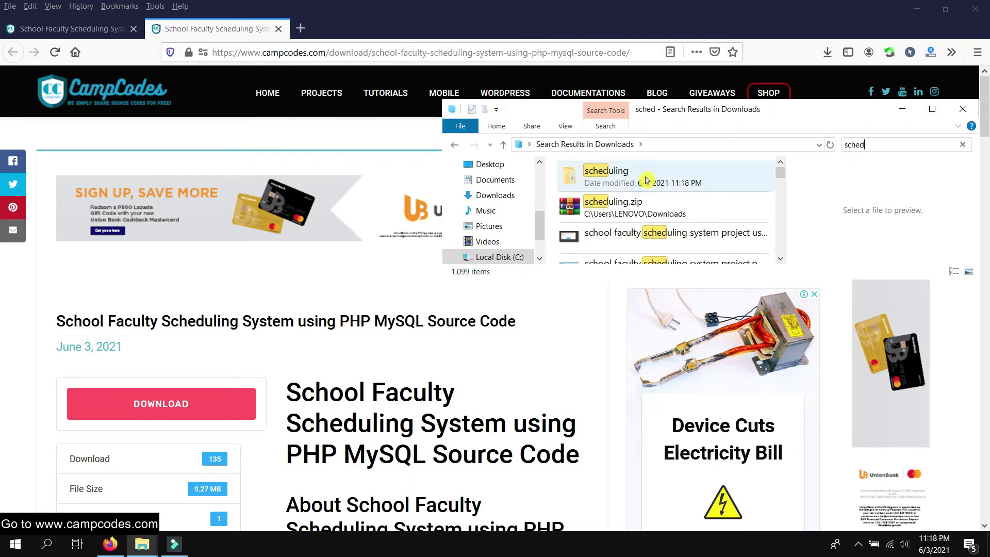
double_click(654, 181)
double_click(621, 190)
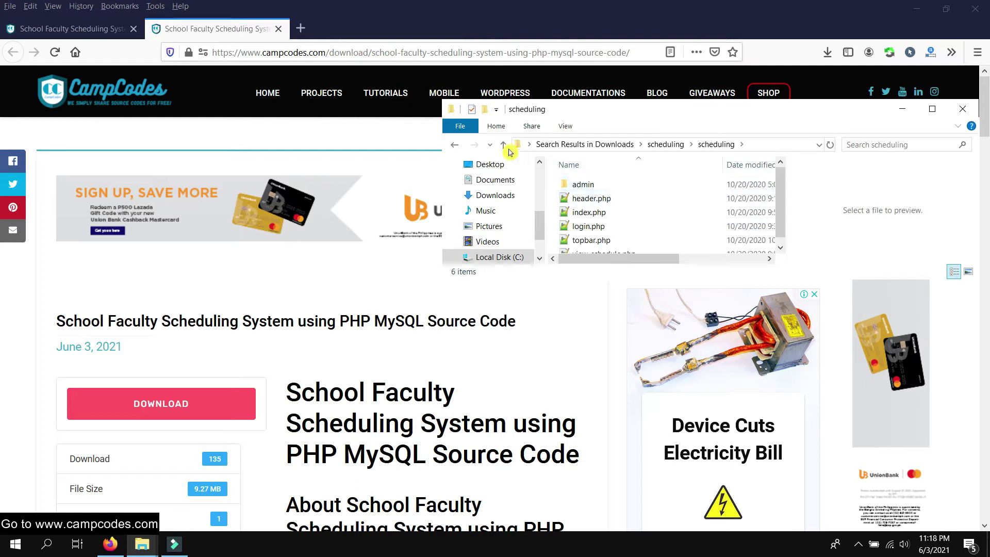
click(457, 145)
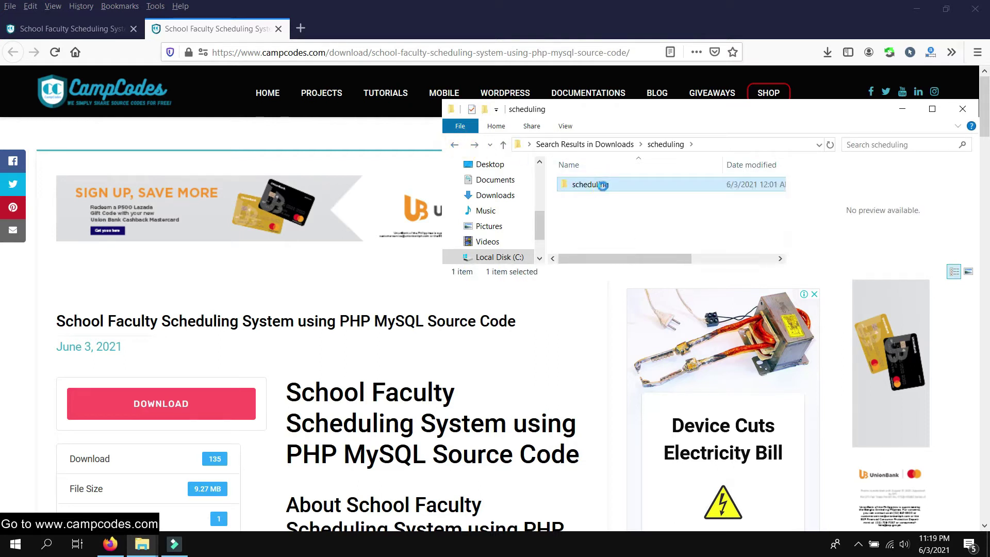
right_click(606, 186)
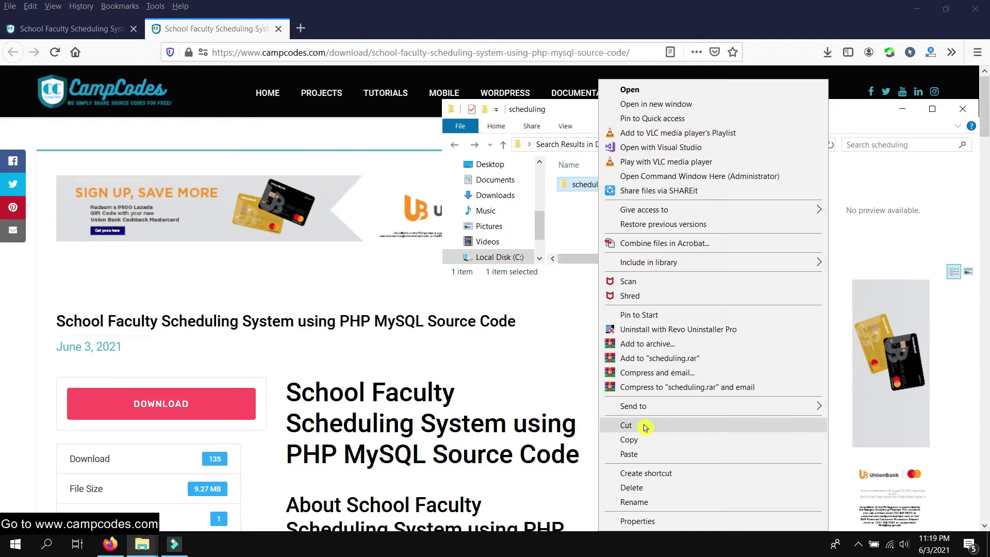
click(645, 427)
Paste the scheduling folder into C:\xampp\htdocs
scroll(515, 225, down, 1)
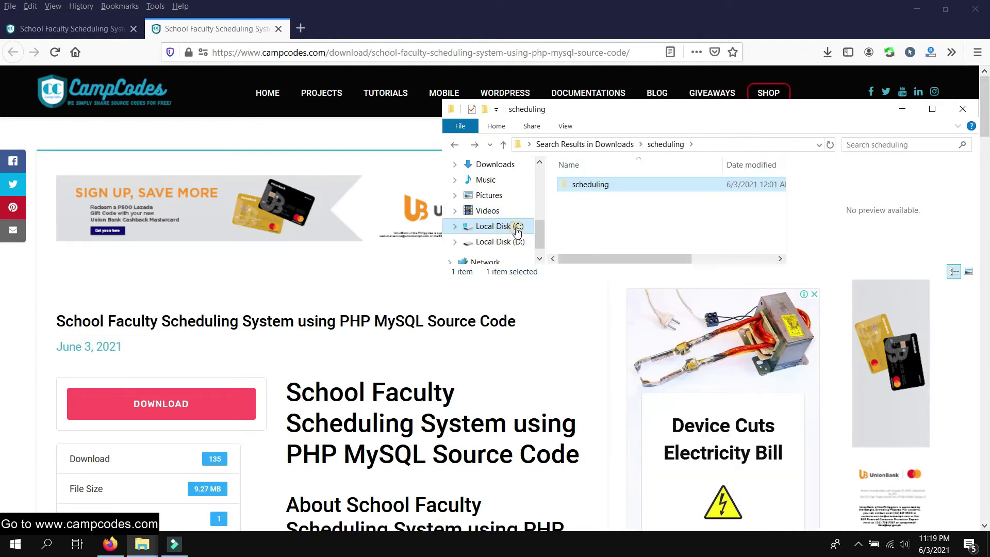
click(510, 226)
scroll(670, 207, down, 4)
double_click(614, 246)
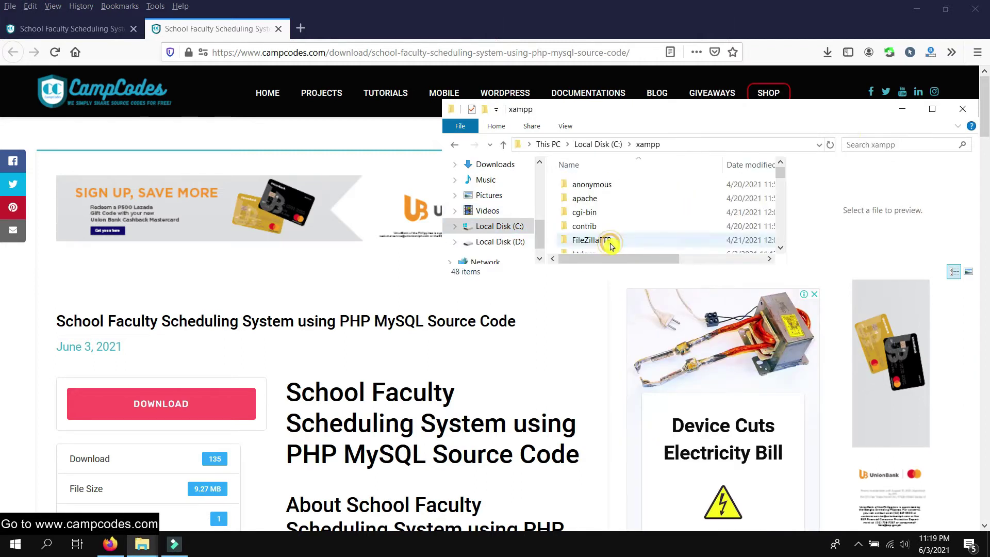
click(933, 109)
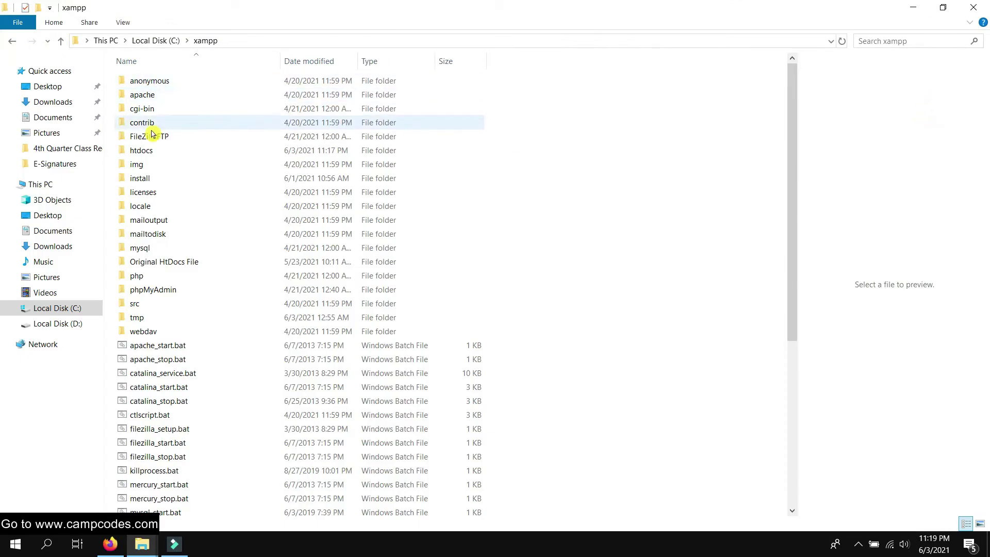
double_click(169, 151)
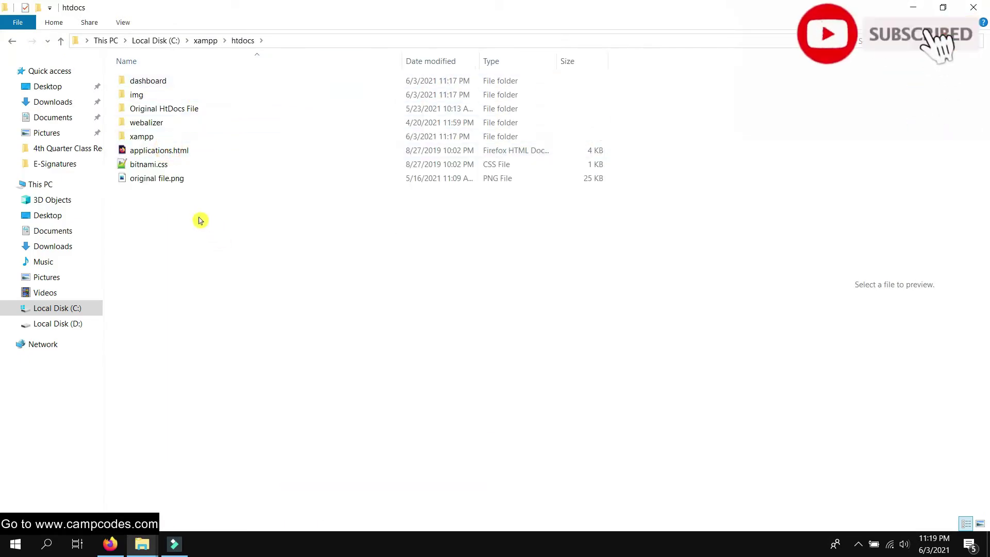
right_click(174, 210)
click(222, 316)
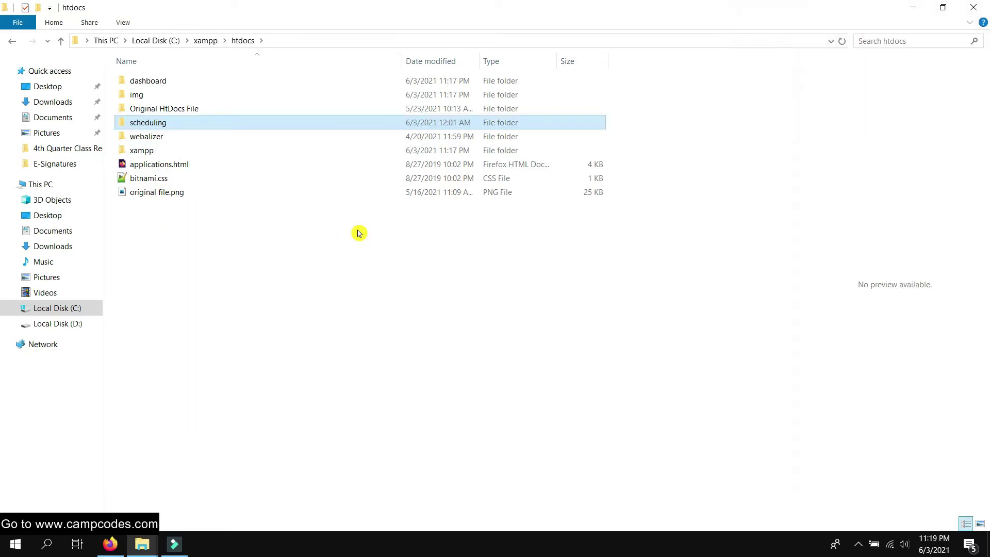
click(359, 234)
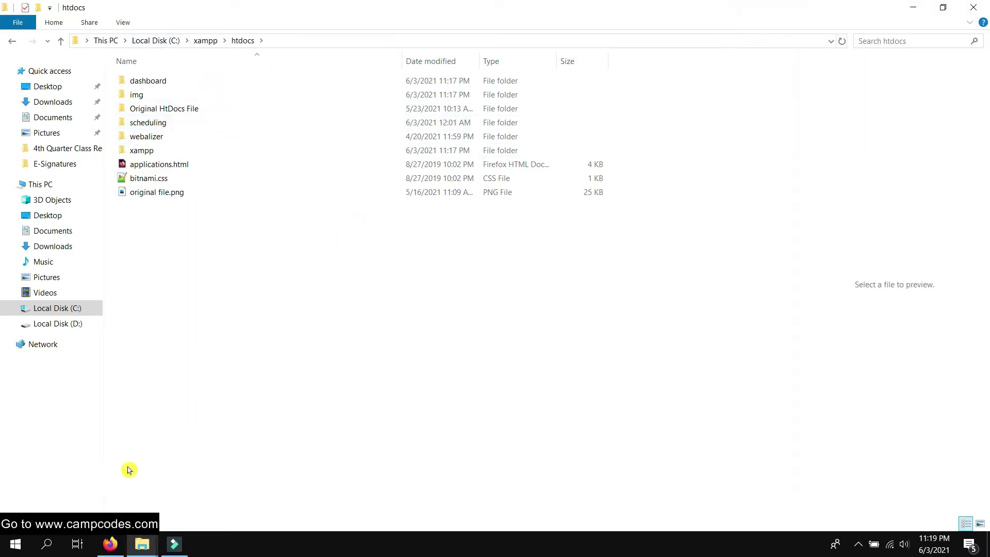
click(50, 548)
Launch XAMPP, start Apache and MySQL, and open phpMyAdmin from MySQL's Admin button
text(x)
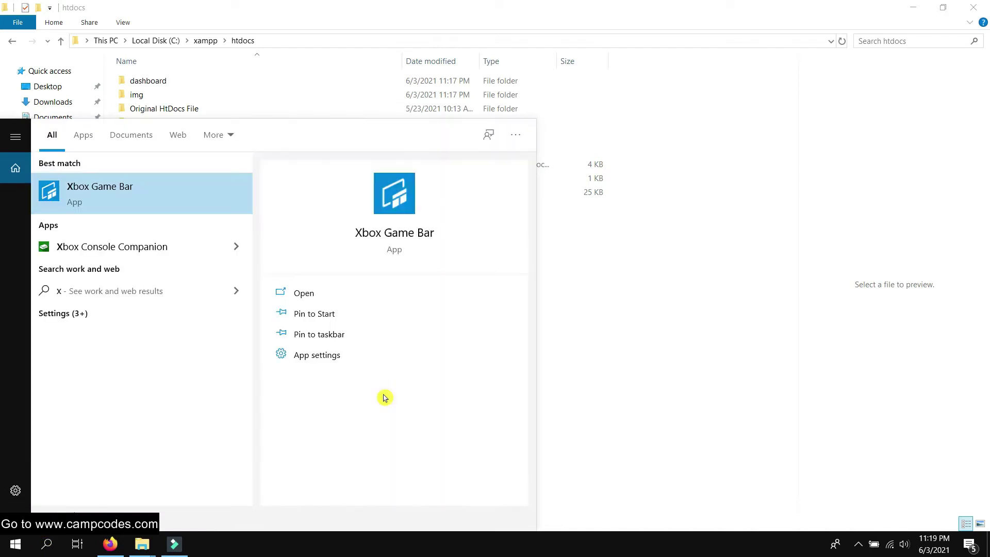
text(ampp)
click(176, 193)
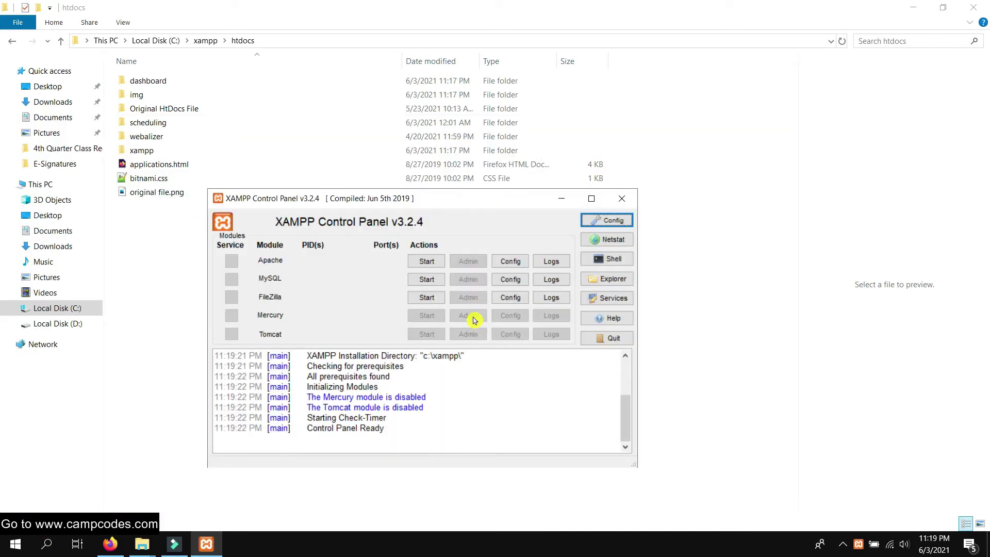
click(426, 261)
click(426, 280)
click(468, 262)
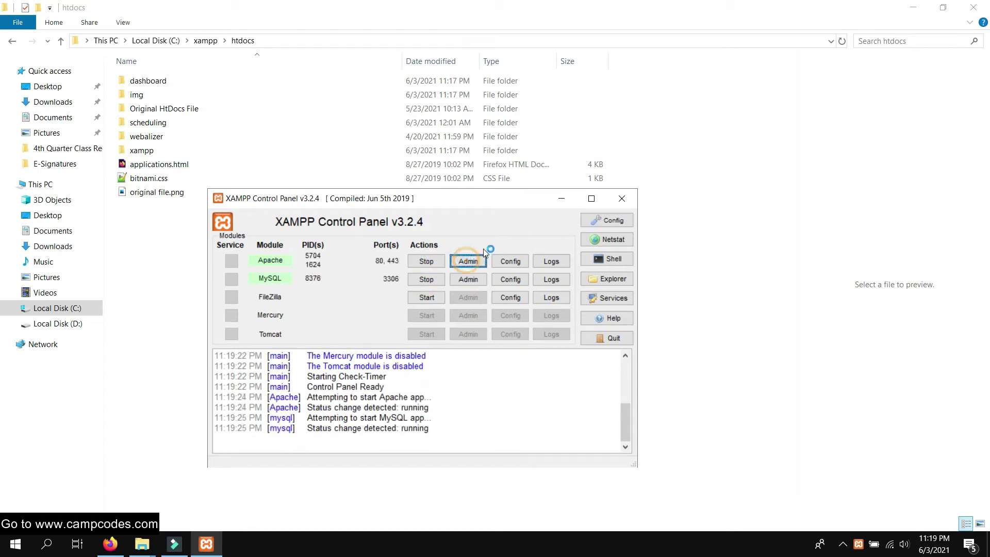
click(109, 543)
click(477, 279)
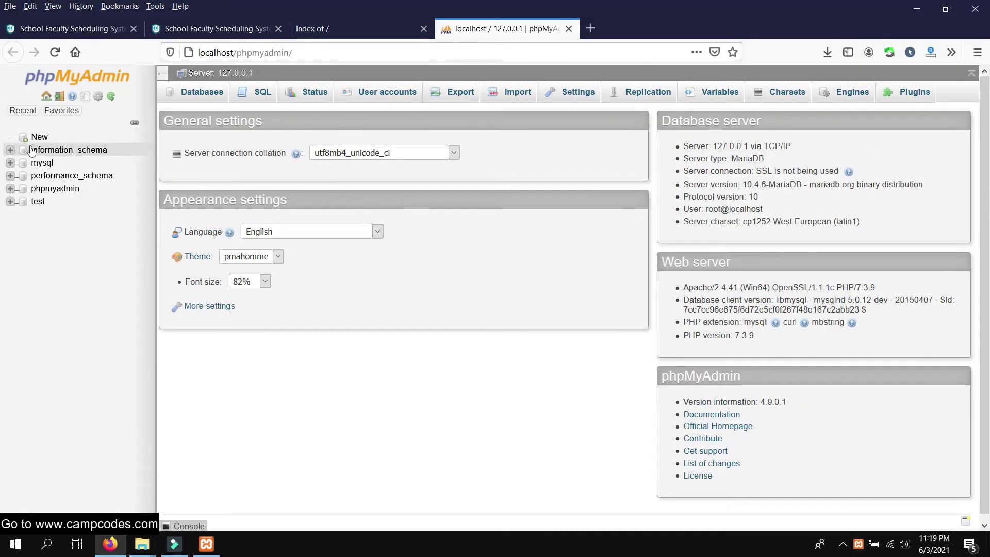
Open phpMyAdmin's New database page with the Database name field ready, and close the extra htdocs window
click(36, 137)
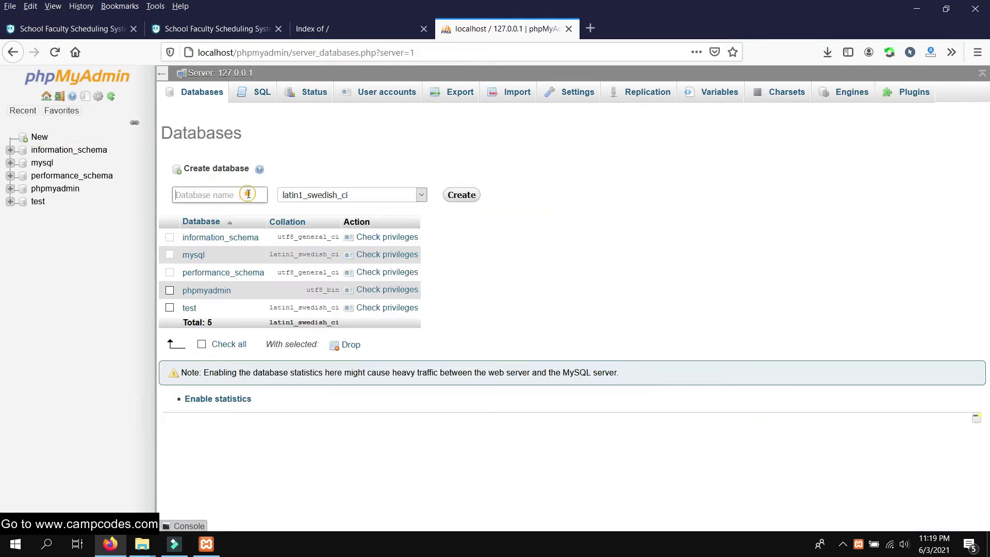
click(233, 193)
click(340, 30)
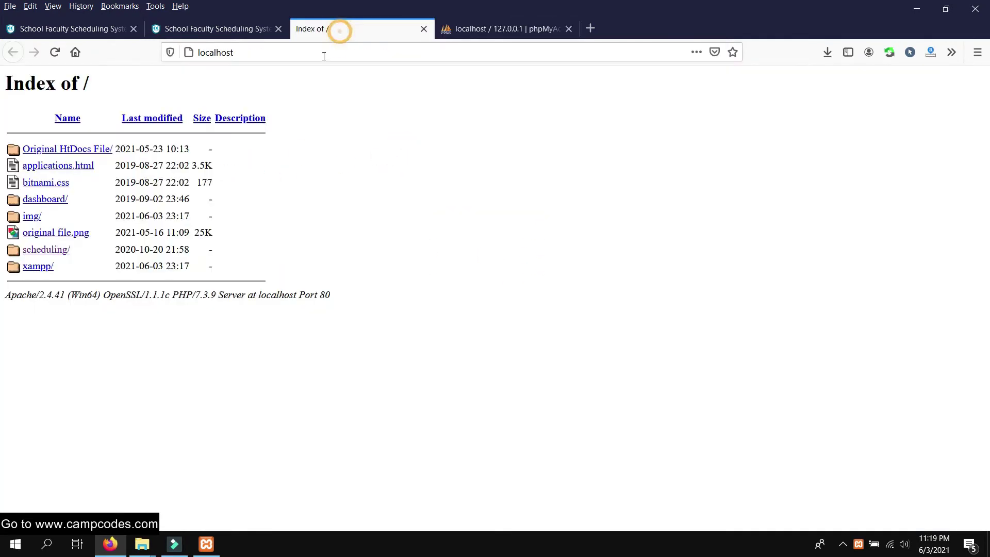
click(495, 29)
mouse_move(142, 544)
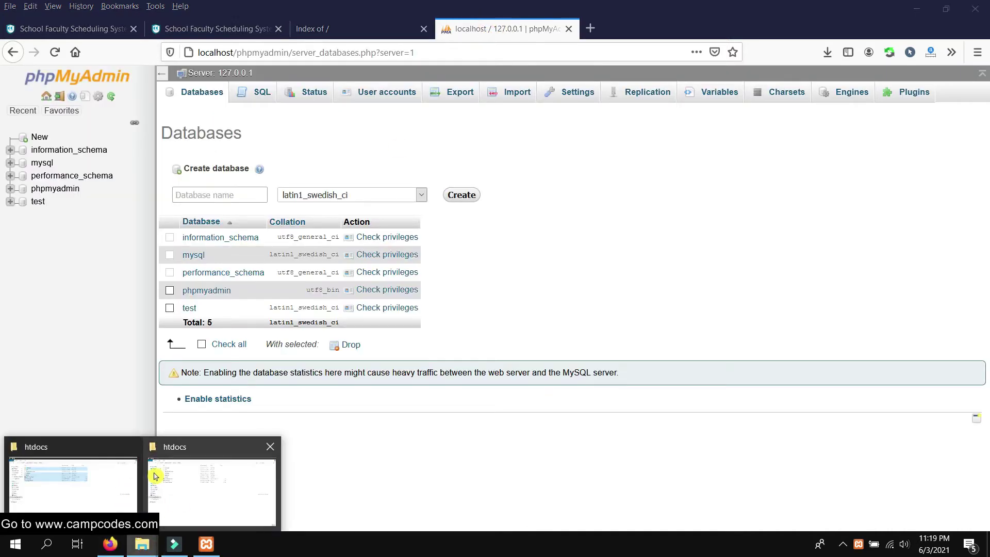
click(137, 453)
Open the htdocs\scheduling\admin\database folder in File Explorer
click(148, 475)
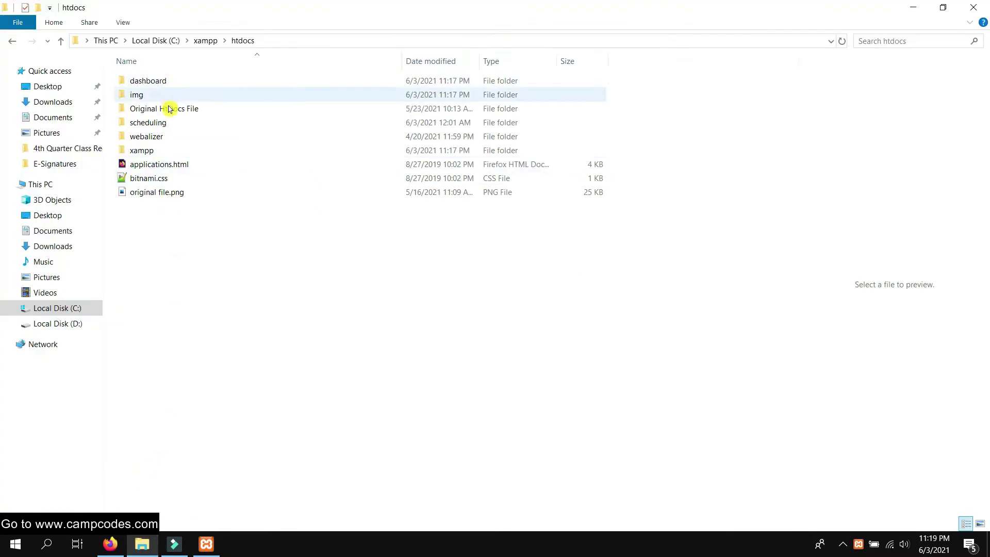
double_click(168, 128)
double_click(165, 80)
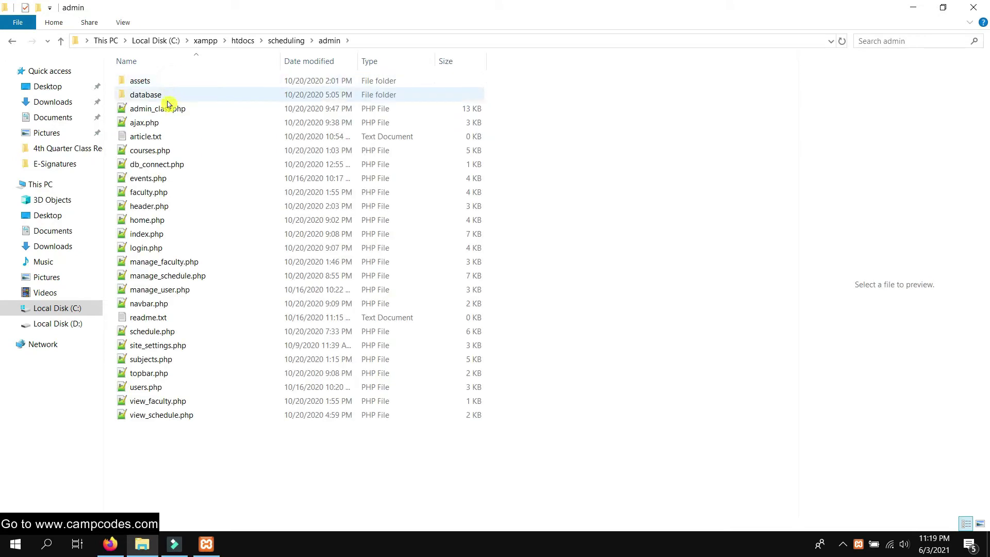
double_click(173, 98)
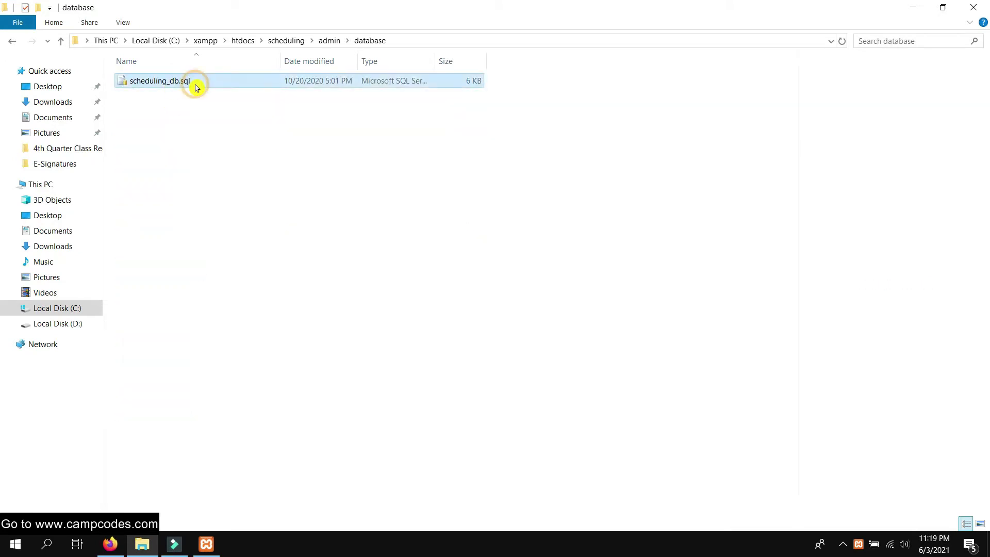
Copy the name scheduling_db from the scheduling_db.sql file without renaming it
right_click(194, 84)
click(265, 396)
key(Escape)
right_click(154, 77)
click(149, 81)
right_click(150, 81)
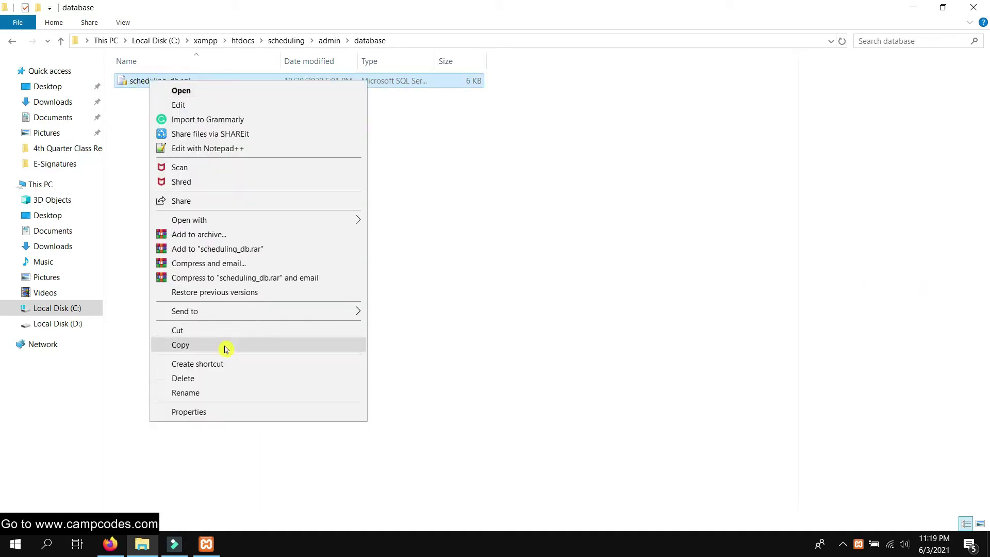
click(212, 393)
right_click(158, 77)
click(201, 109)
click(296, 179)
Create a new database named scheduling_db in phpMyAdmin
key(alt+Tab)
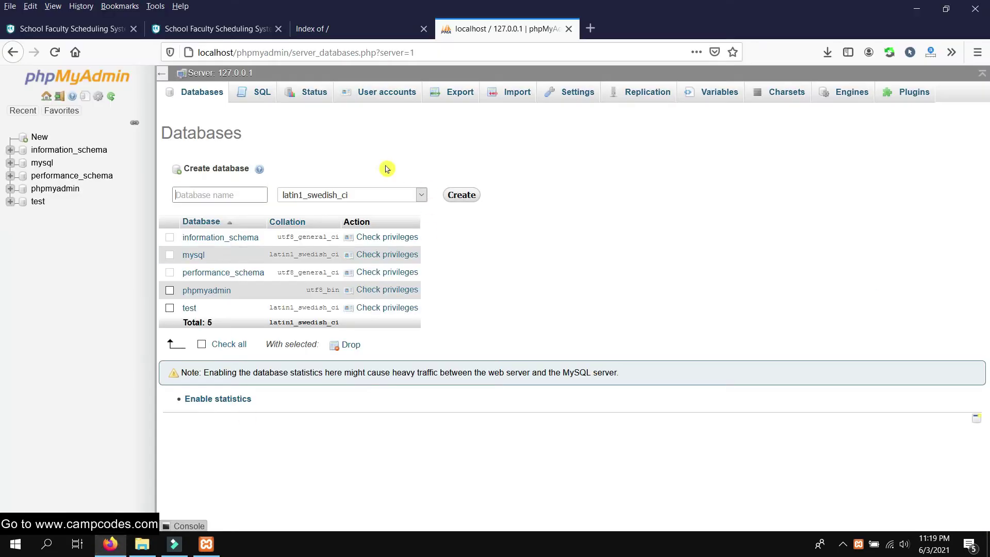
right_click(221, 196)
click(280, 255)
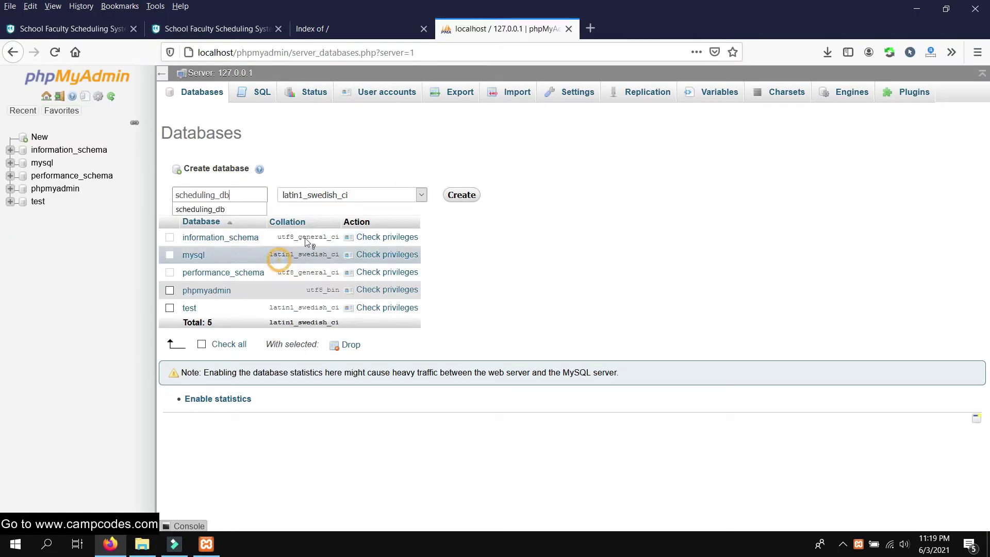
click(472, 195)
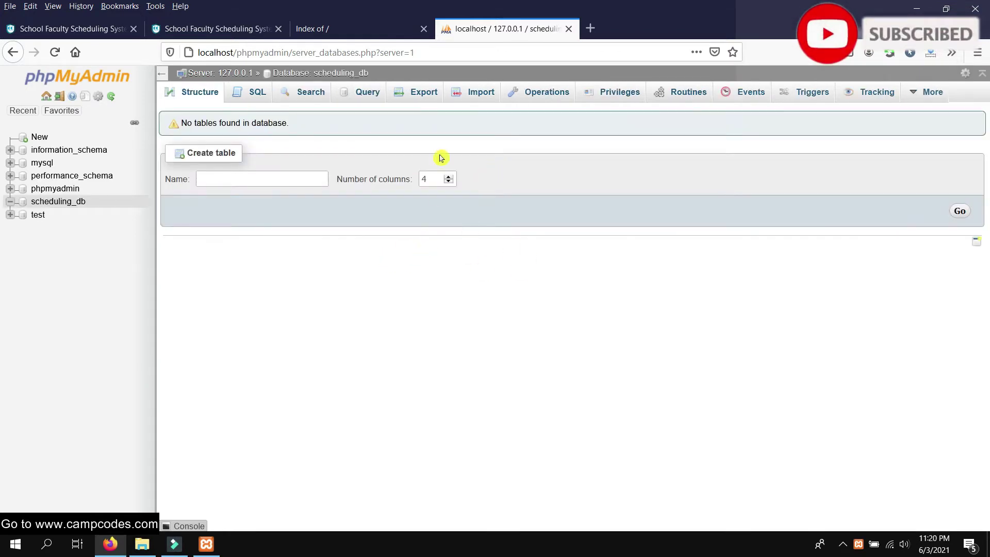
Import scheduling_db.sql into the scheduling_db database
click(476, 91)
scroll(423, 220, down, 2)
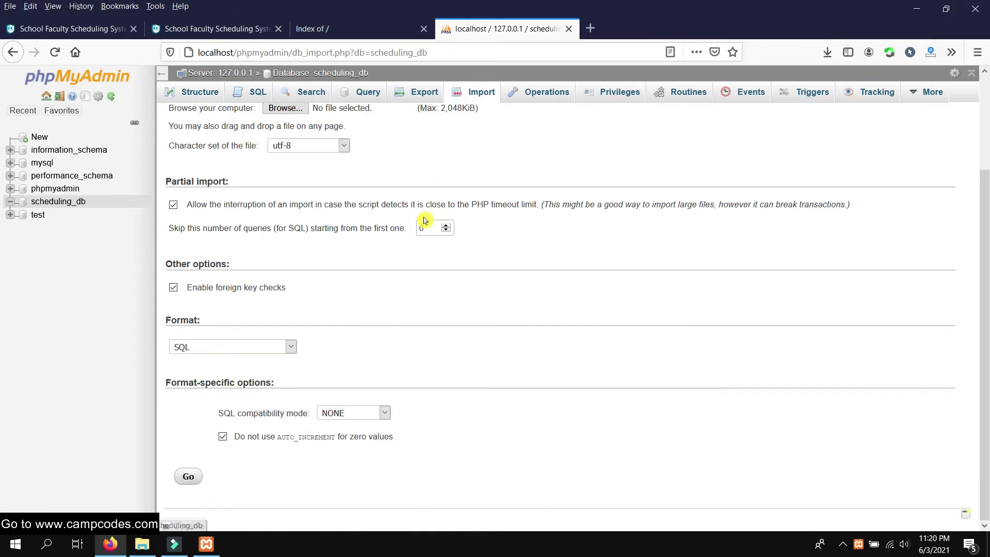
scroll(404, 220, up, 2)
click(285, 222)
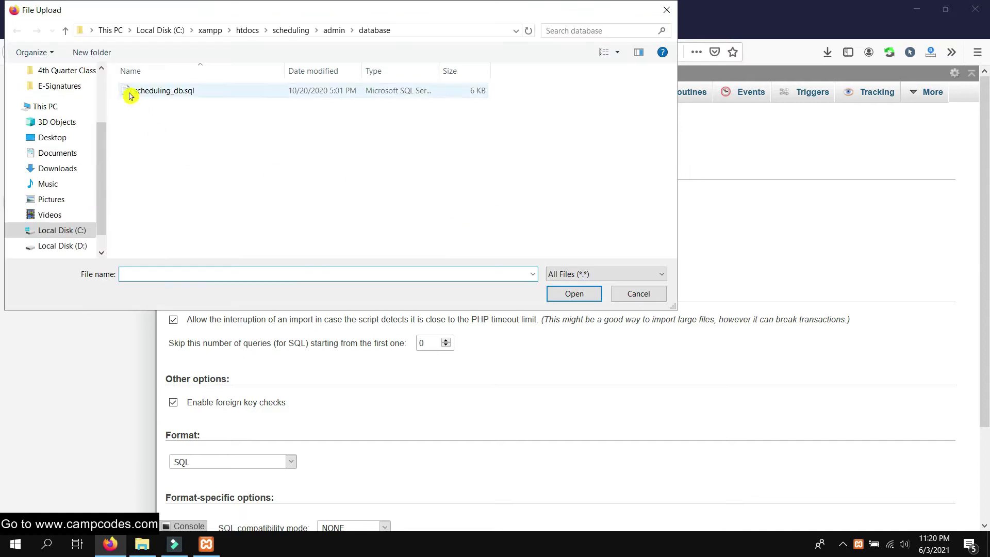
double_click(135, 92)
scroll(393, 327, down, 2)
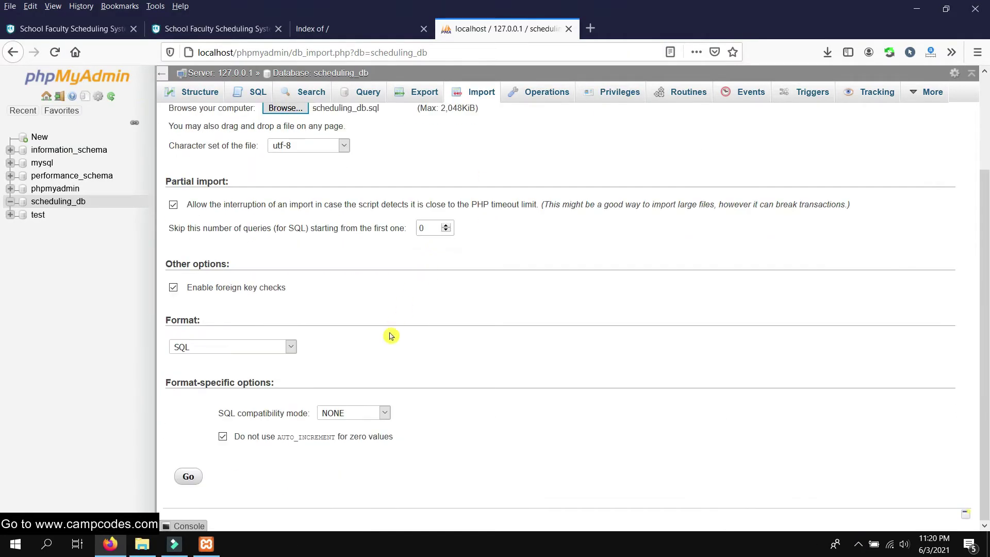
click(191, 477)
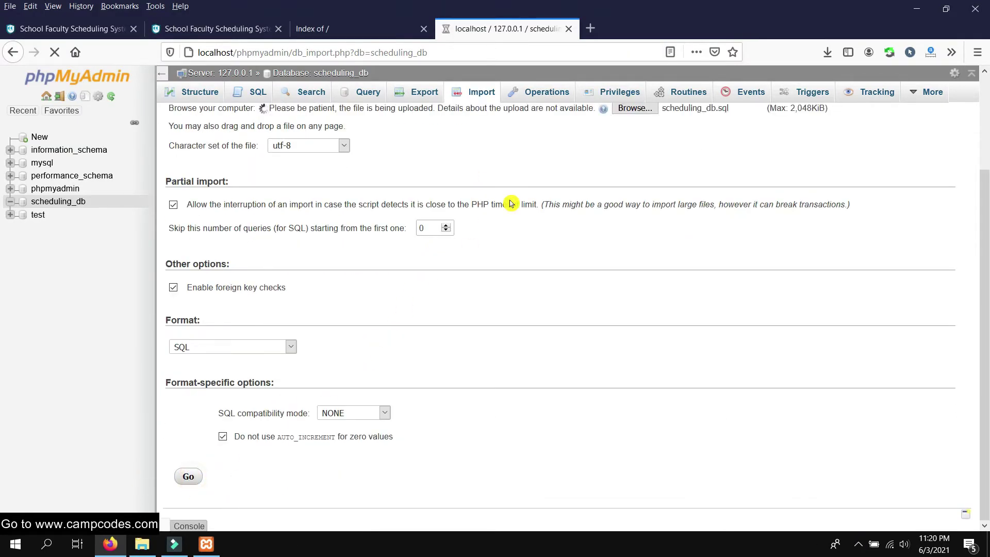
scroll(511, 210, down, 2)
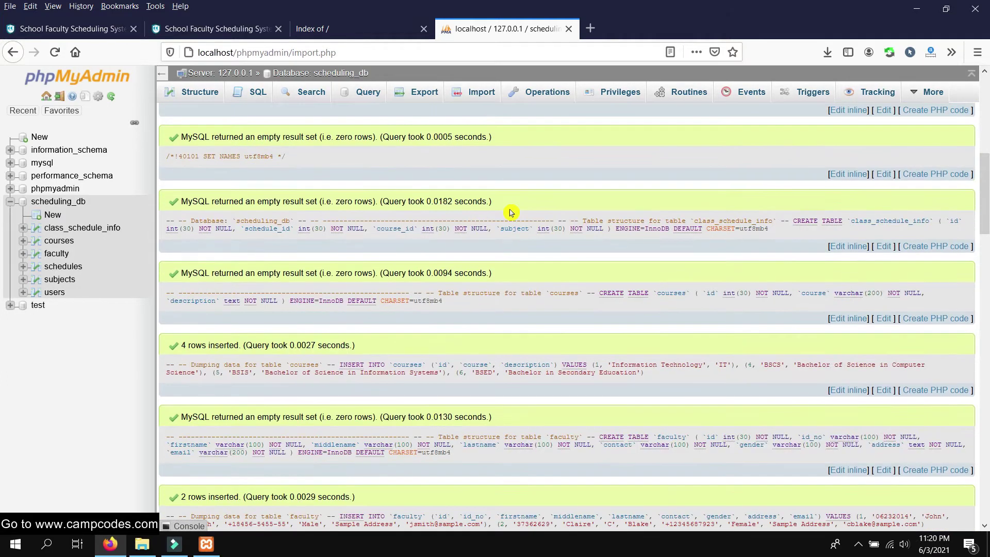
click(338, 29)
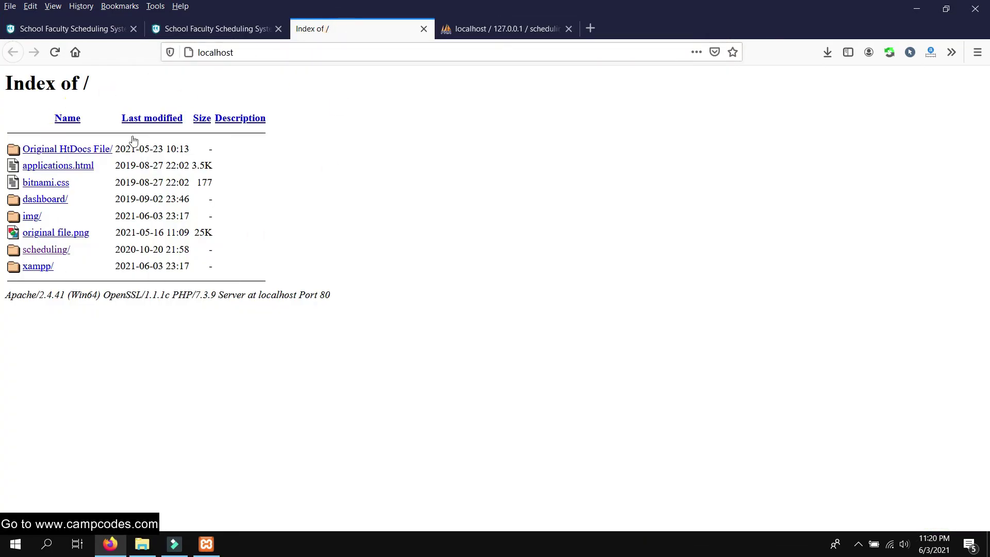
Load the scheduling project's admin login page at localhost/scheduling/admin/
click(46, 250)
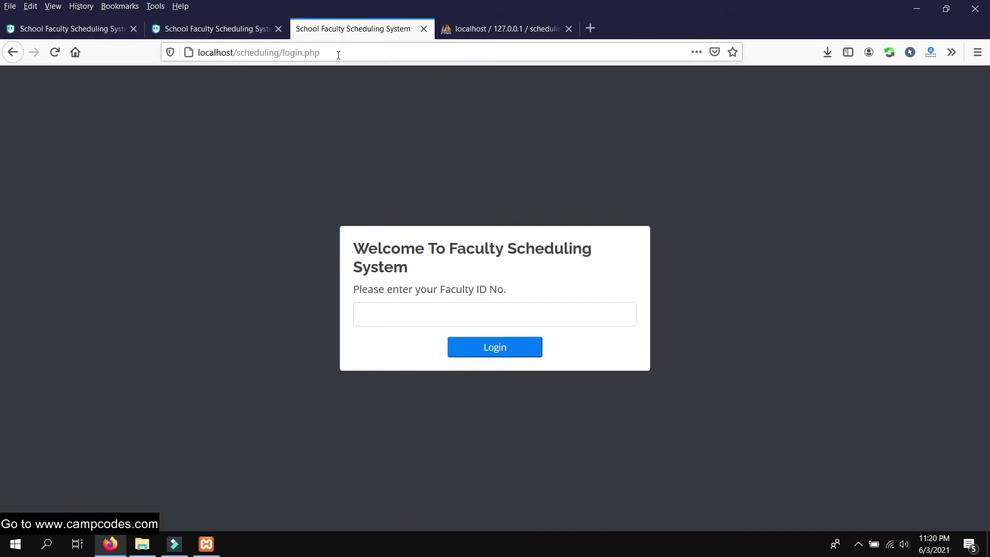
drag(354, 52, 266, 50)
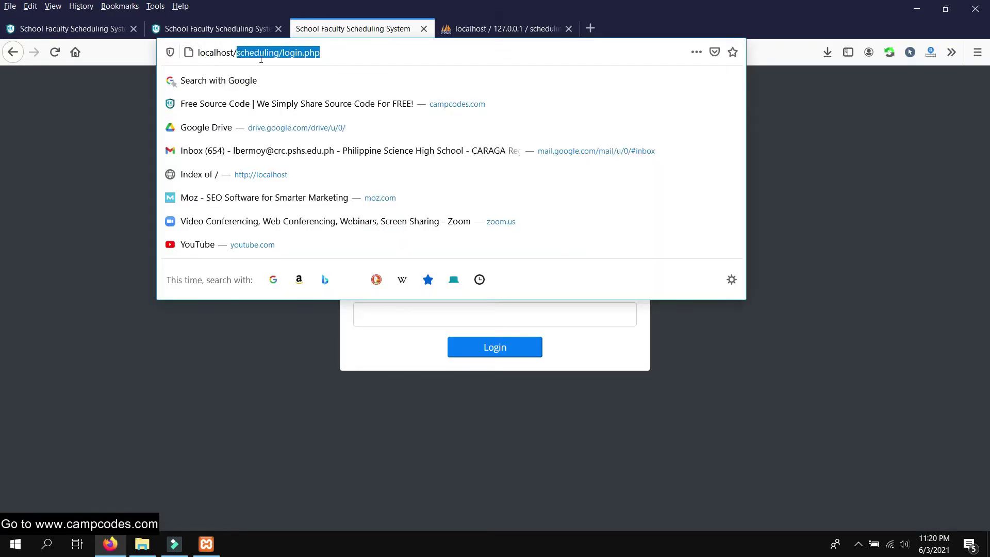
text(alhost/admin)
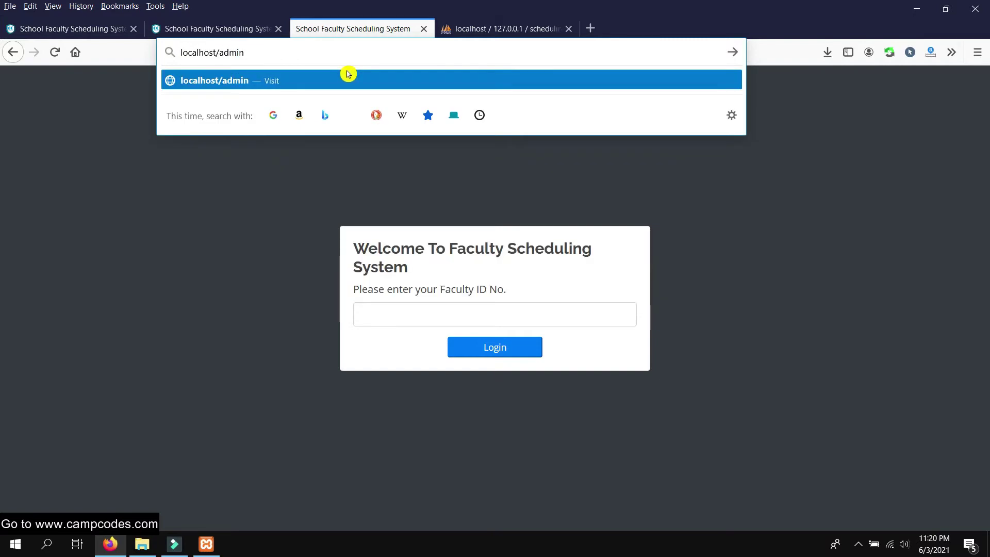
click(349, 74)
click(289, 59)
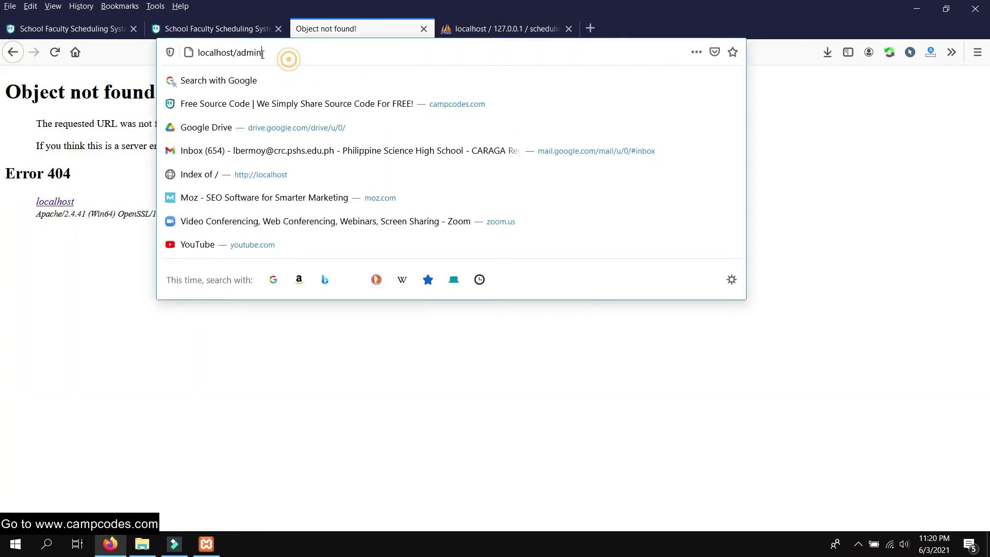
text(scheduling/)
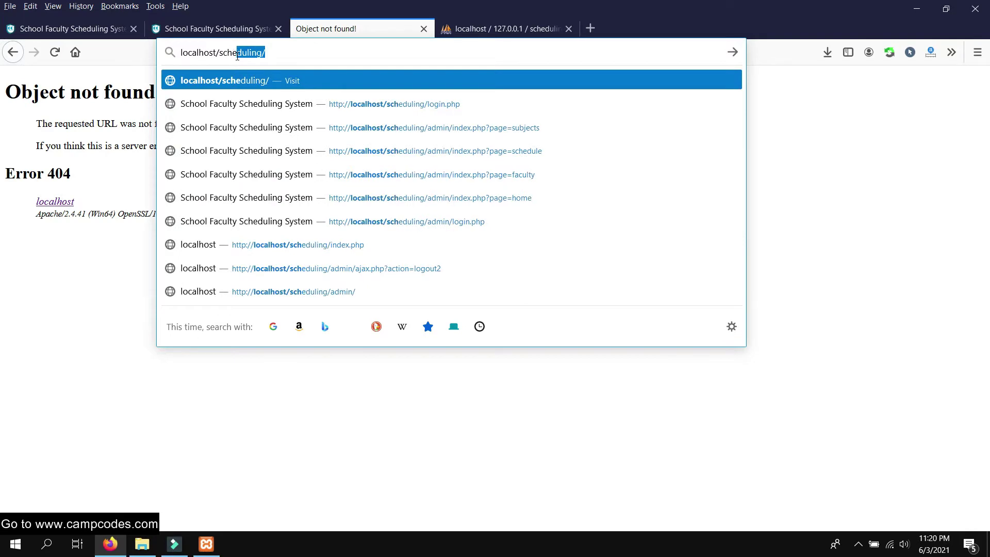
text(.)
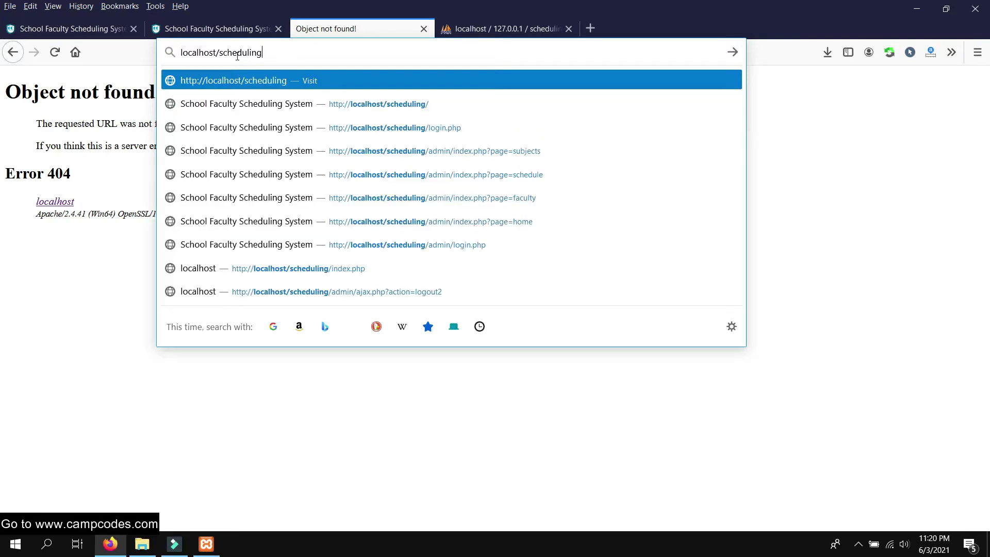
text(/admin/)
key(Return)
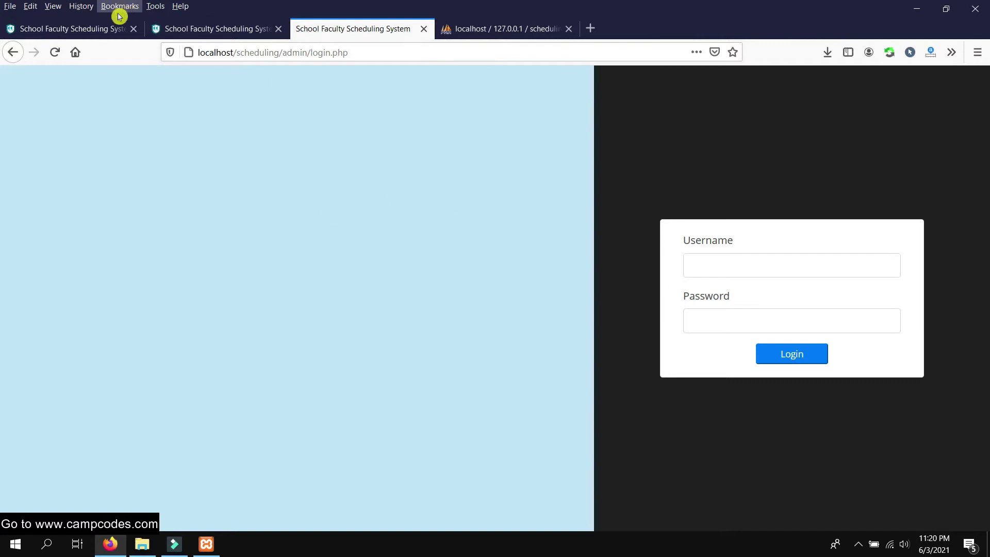
Copy the admin password from CampCodes, enter it with username admin, and log in
click(88, 28)
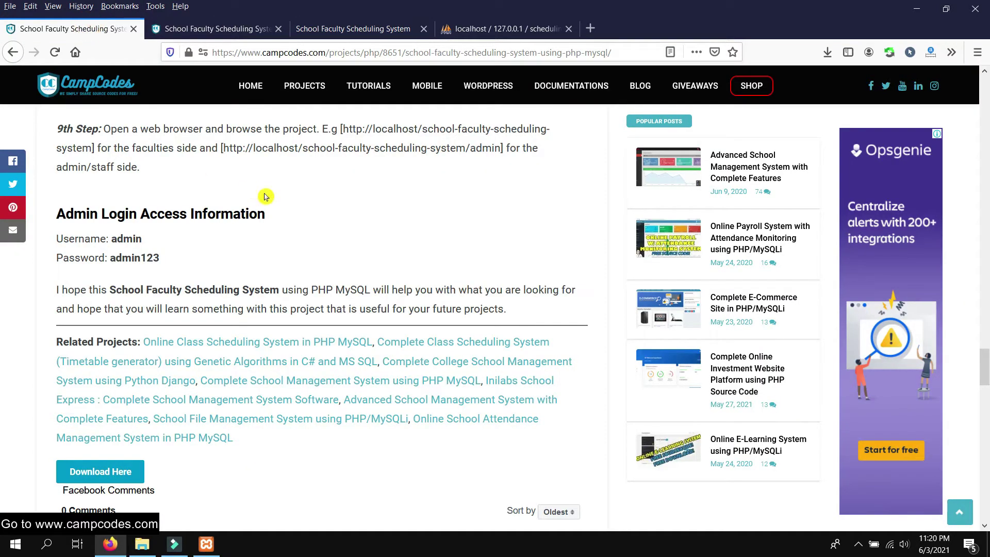
drag(147, 243, 122, 257)
right_click(133, 261)
click(159, 268)
click(353, 28)
right_click(748, 319)
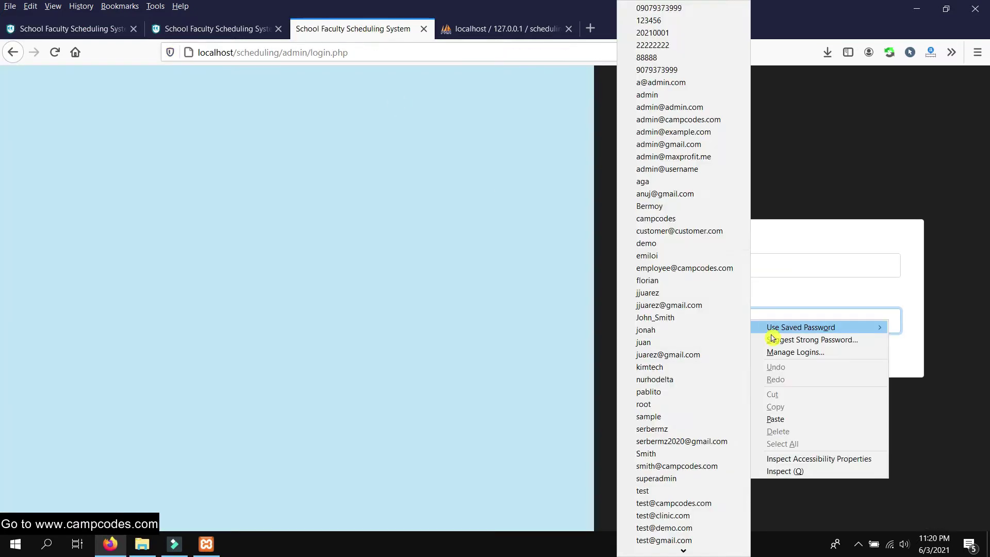
click(780, 415)
click(724, 263)
text(adm)
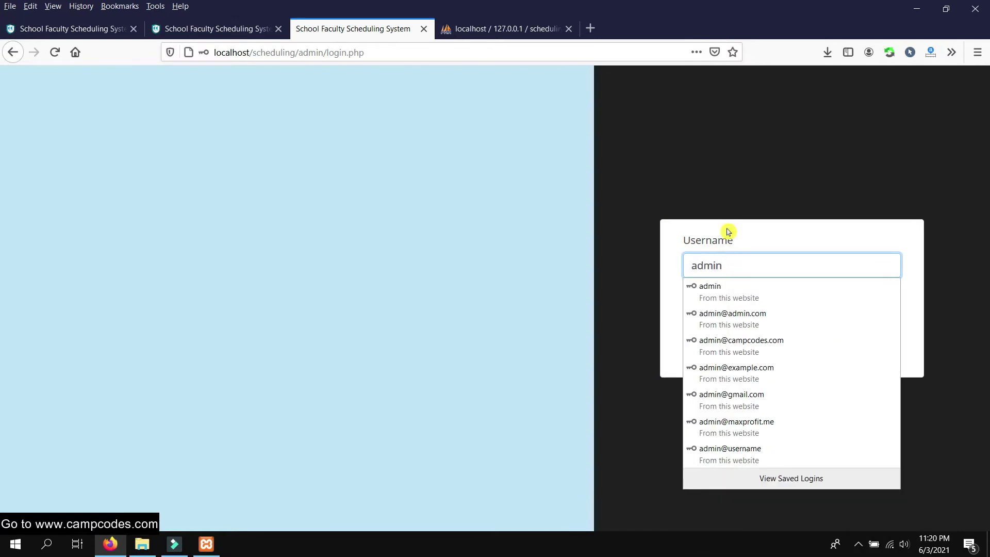
text(in)
click(729, 173)
click(812, 356)
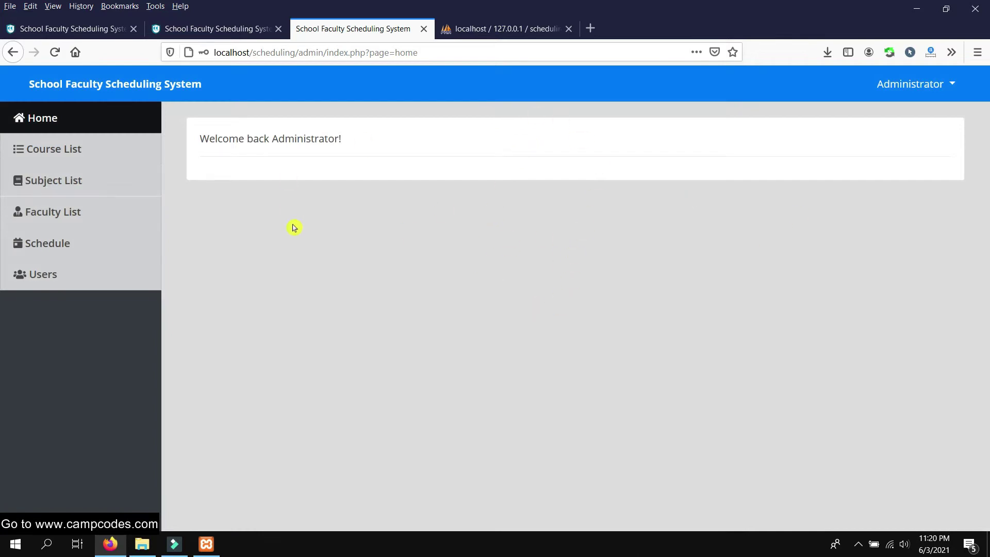
Save course BSCpE, Bachelor of Science in Computer Engineering, and highlight it in the Course List
click(53, 153)
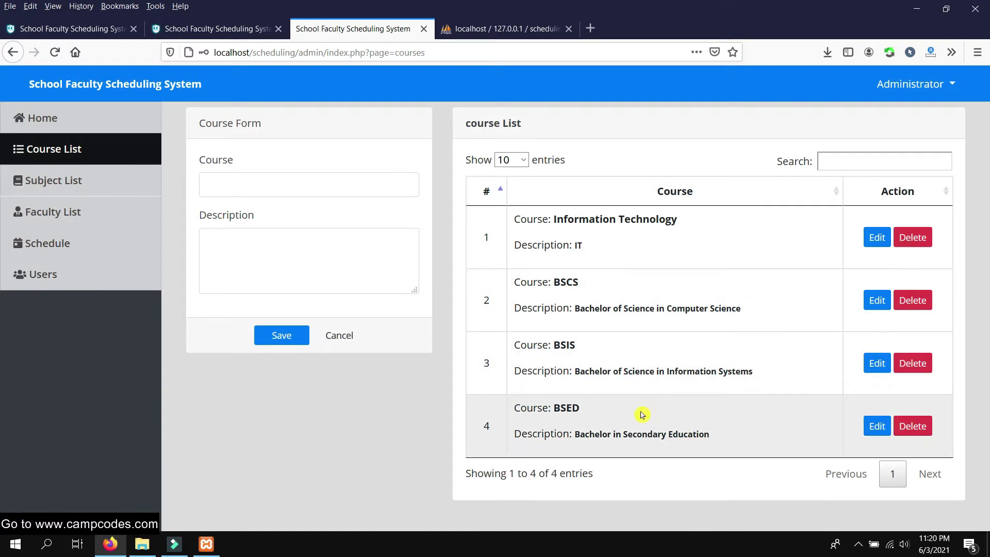
click(309, 186)
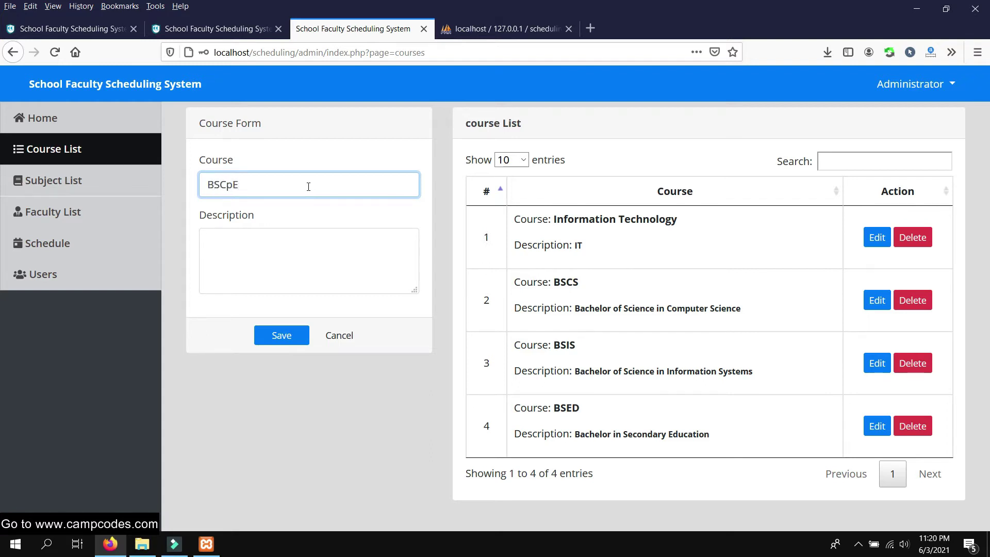
click(250, 247)
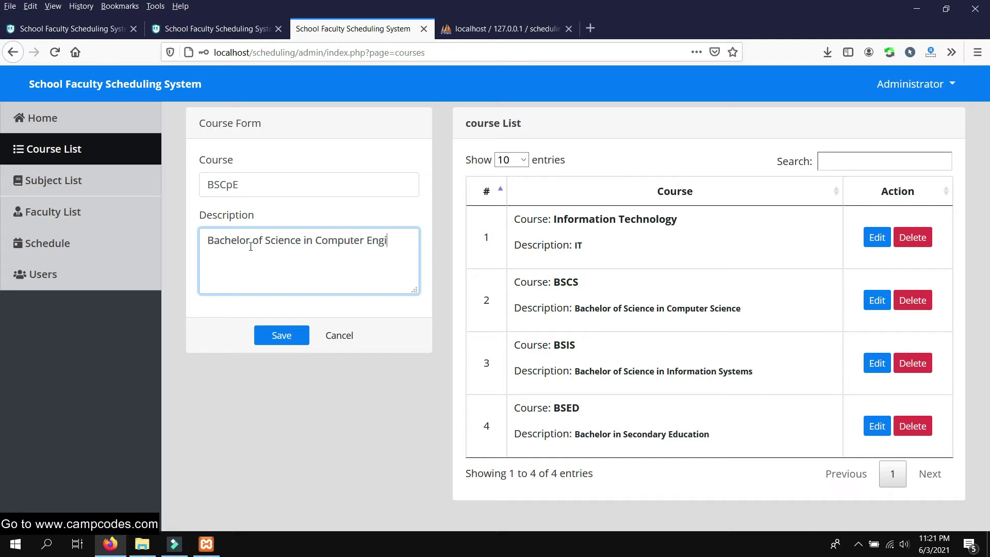
click(281, 335)
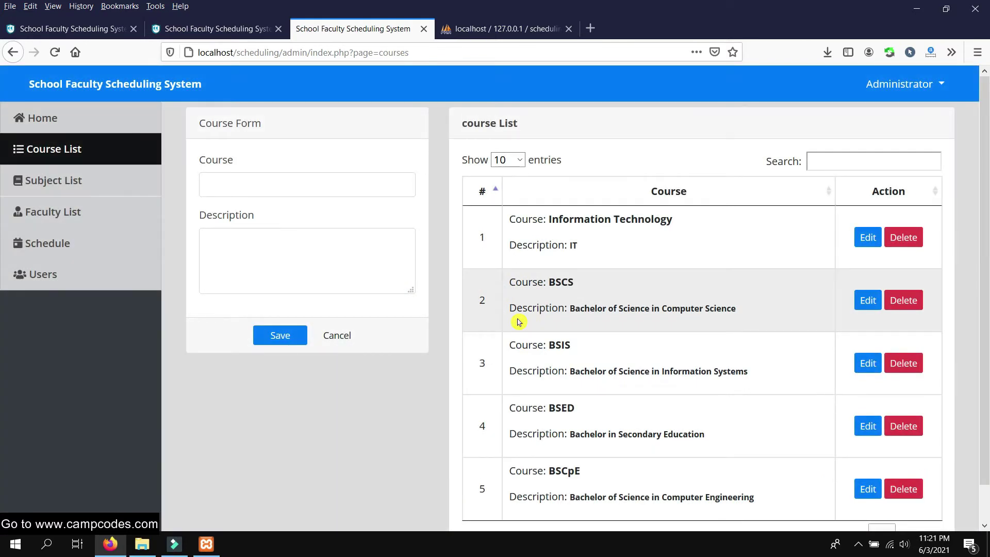
scroll(514, 313, down, 1)
drag(597, 435, 531, 434)
drag(785, 467, 510, 461)
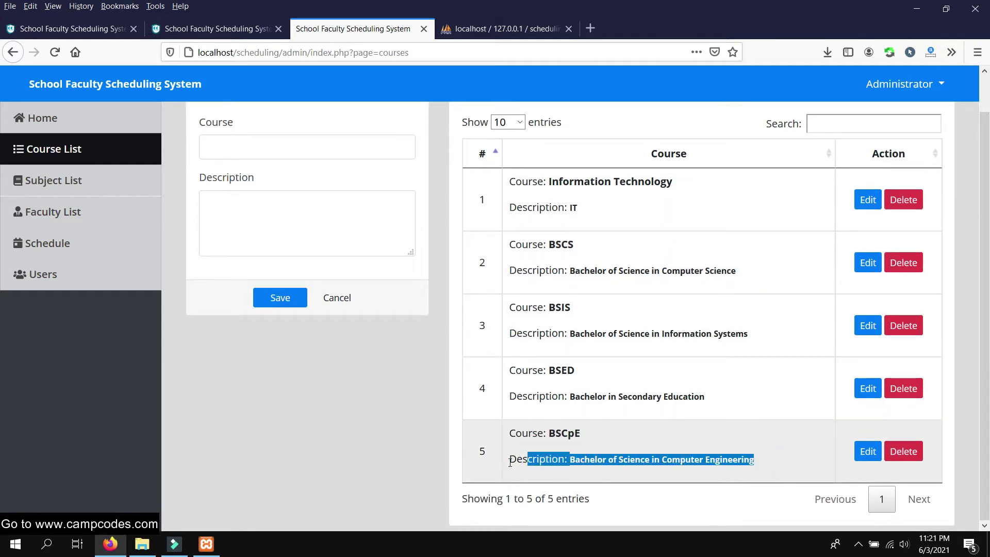
click(765, 438)
scroll(758, 325, up, 1)
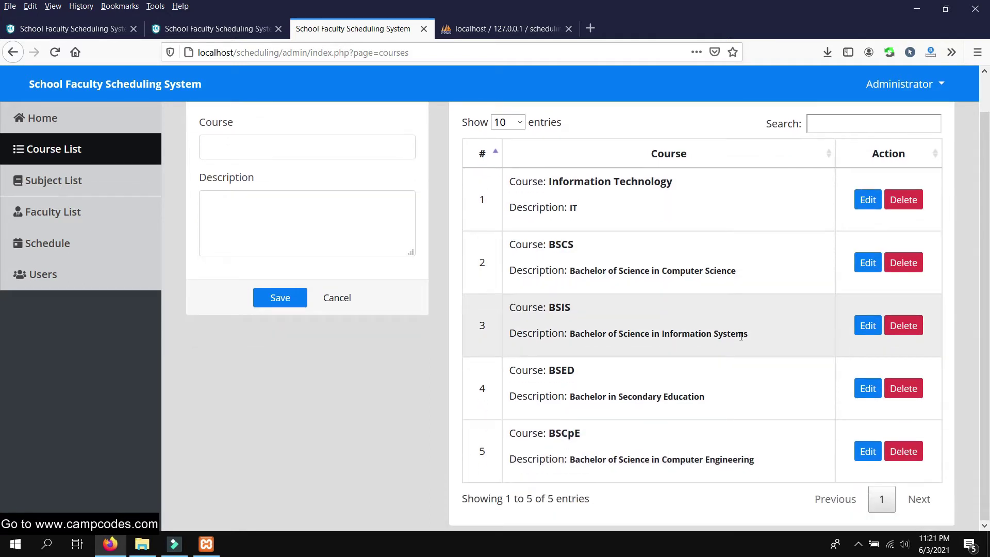
click(38, 181)
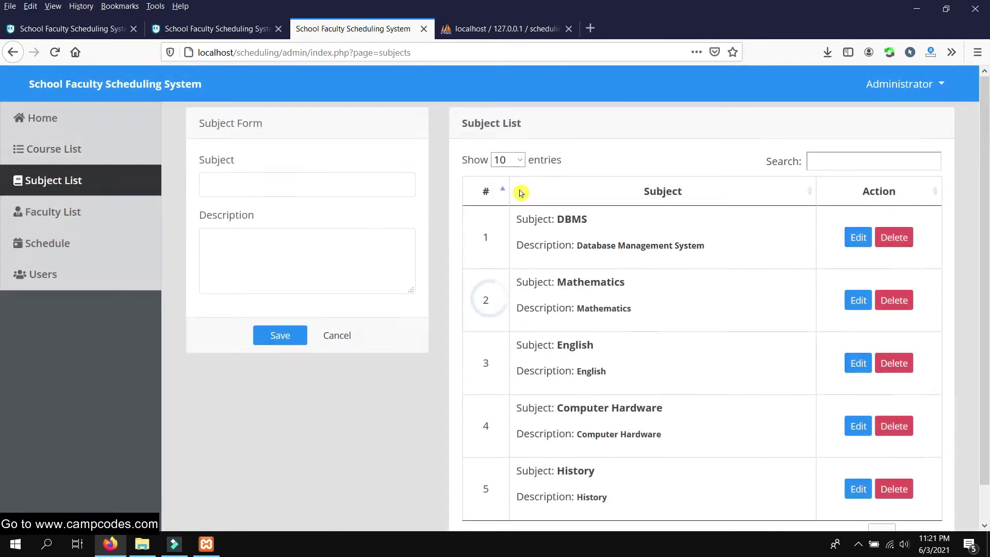
Enter subject OOP with description Object-Oriented Programming and save it
scroll(498, 250, down, 1)
scroll(414, 174, up, 1)
click(303, 180)
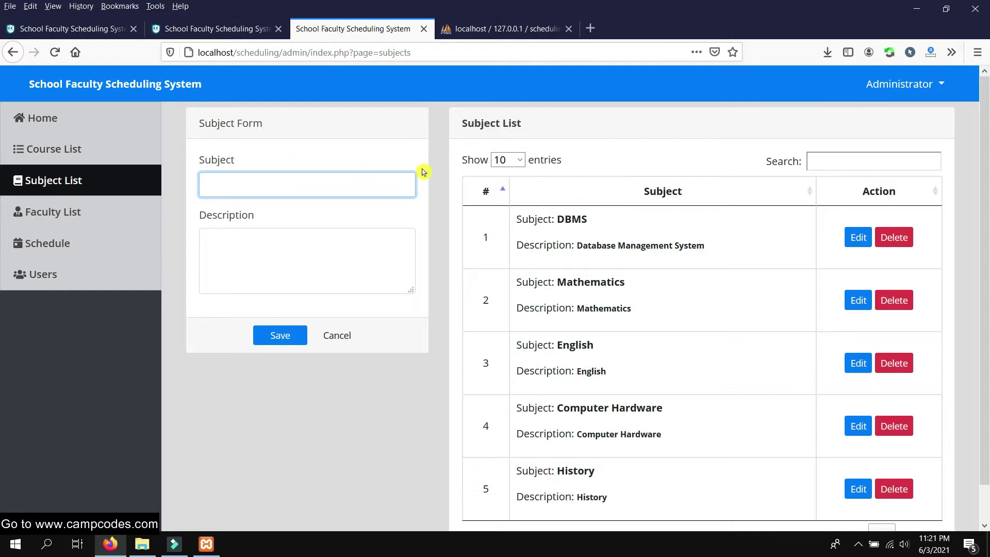
scroll(686, 269, down, 1)
scroll(683, 261, up, 1)
click(314, 184)
click(325, 186)
key(Tab)
text(Object)
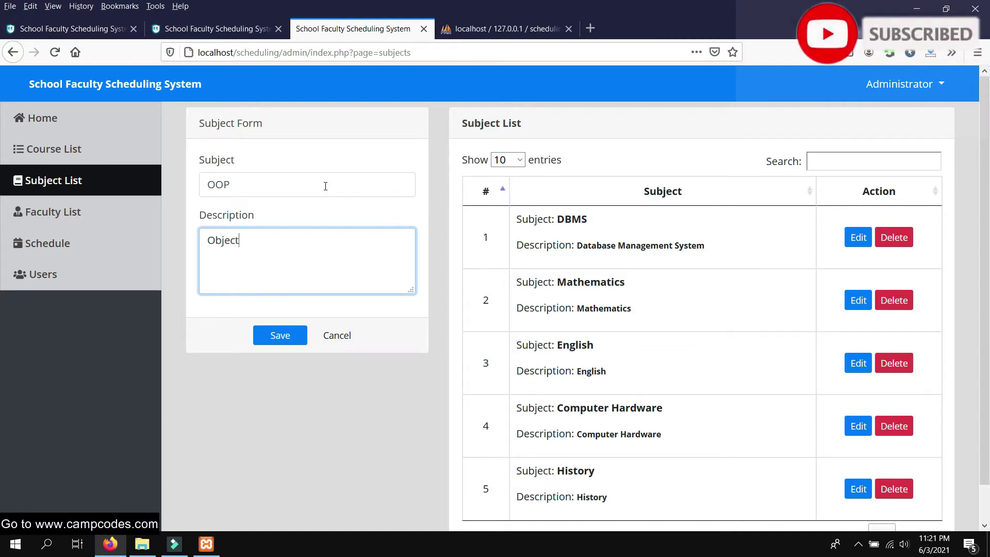
text(-Oriented Programming)
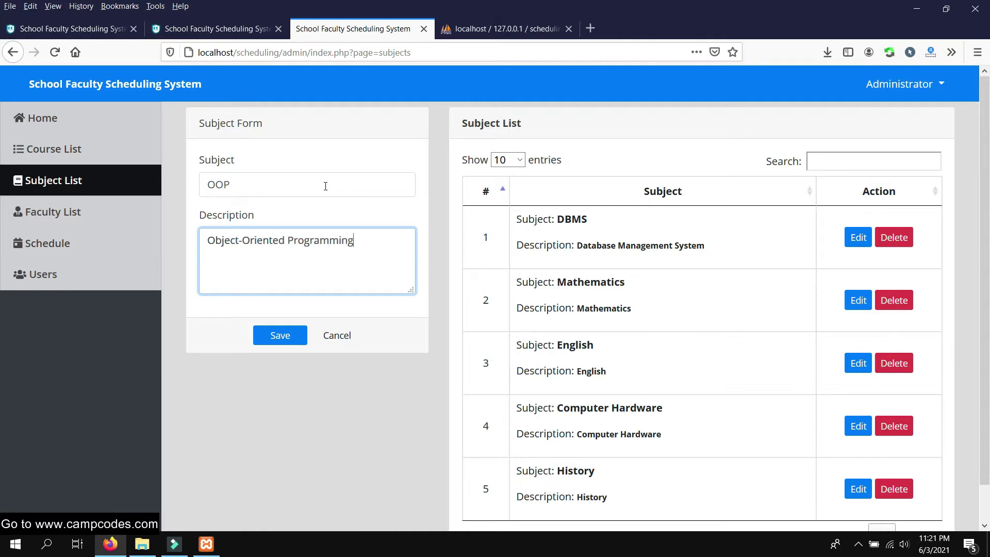
click(280, 336)
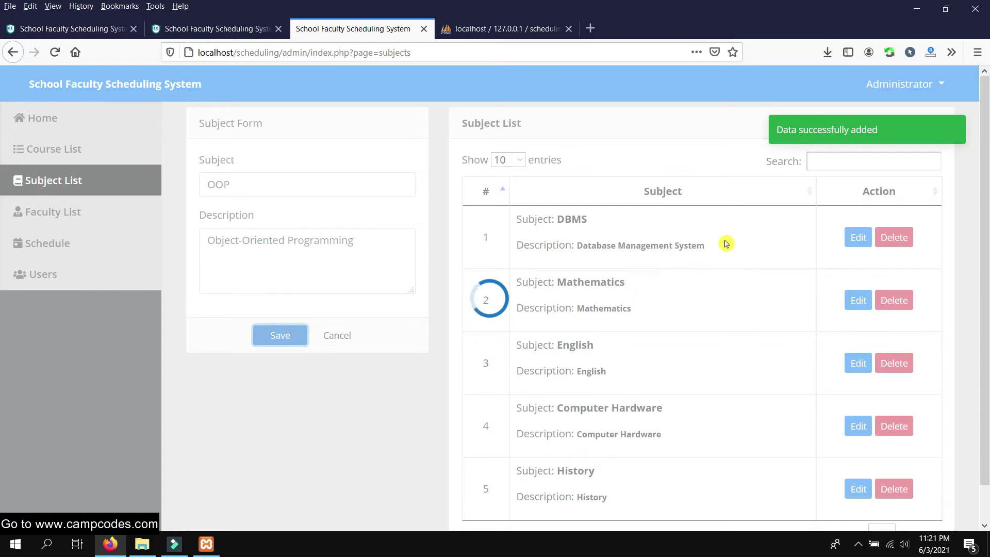
Highlight the new OOP row in the Subject List to point it out
scroll(658, 268, down, 2)
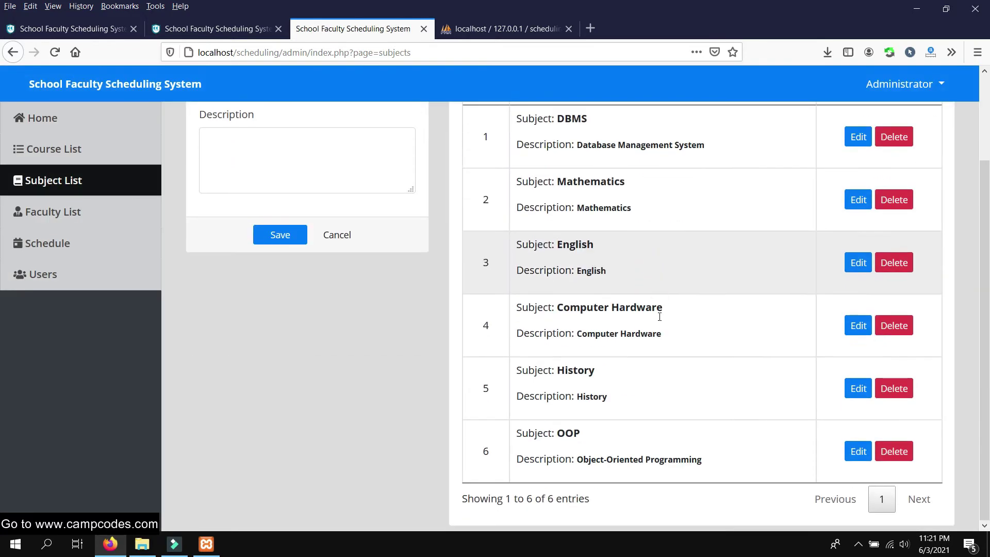
scroll(707, 387, up, 1)
scroll(733, 418, down, 1)
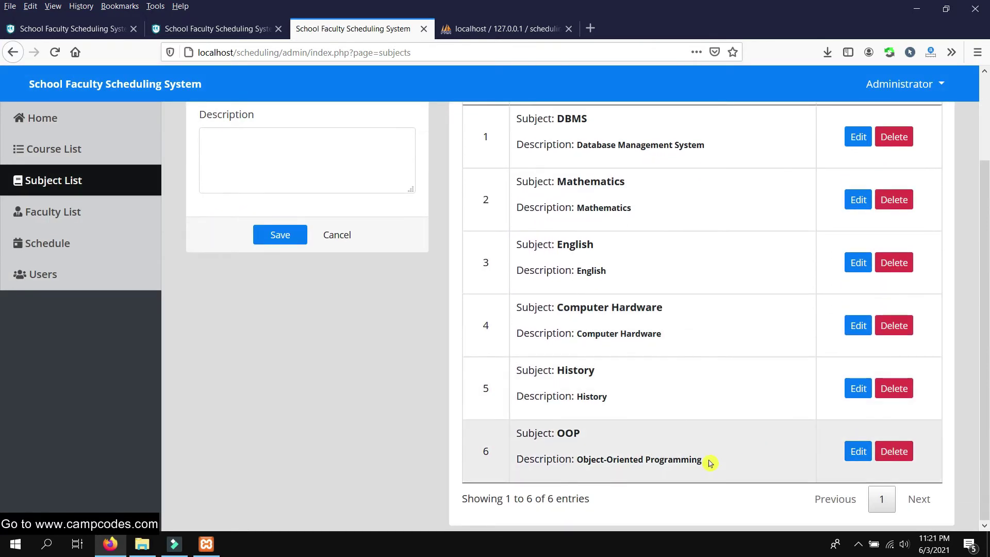
drag(707, 459, 518, 429)
click(651, 427)
scroll(692, 382, up, 3)
scroll(728, 335, down, 3)
drag(719, 462, 529, 436)
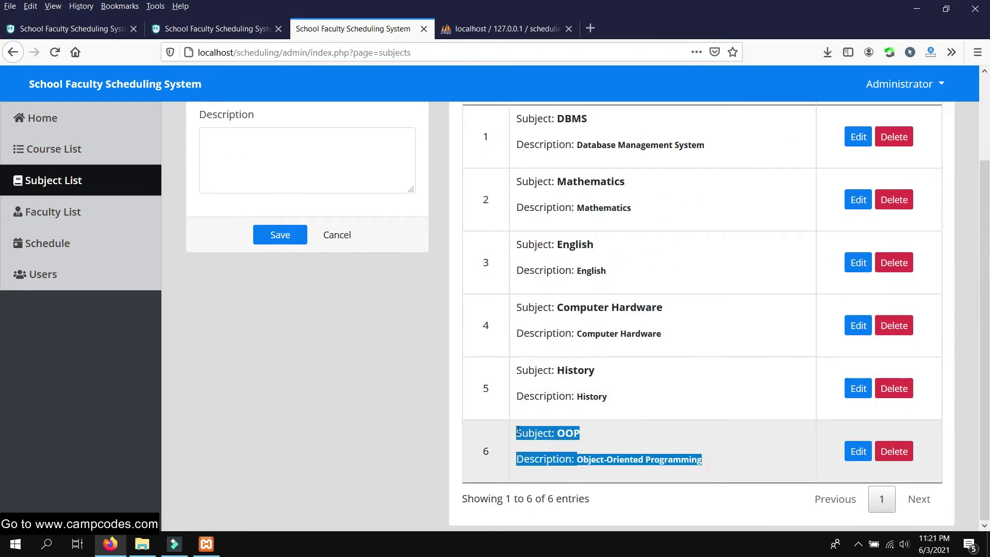
click(683, 407)
scroll(685, 405, up, 2)
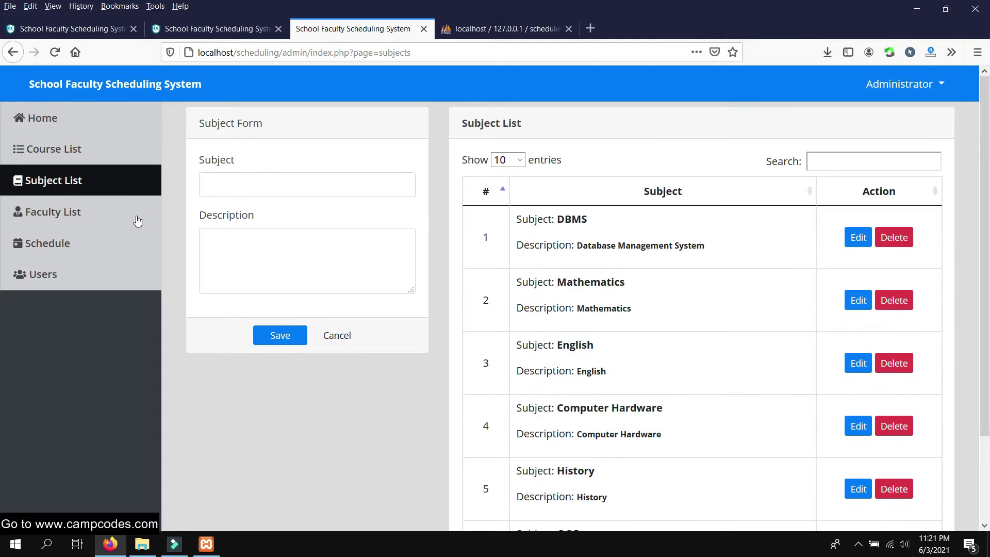
click(57, 212)
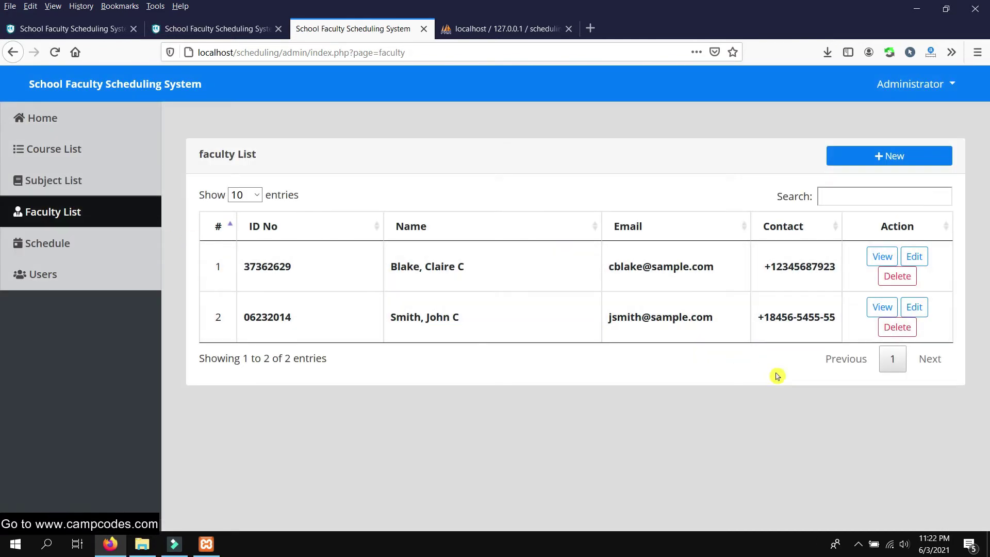
Start a new faculty entry and enter the faculty member's last and first name
click(880, 156)
click(361, 249)
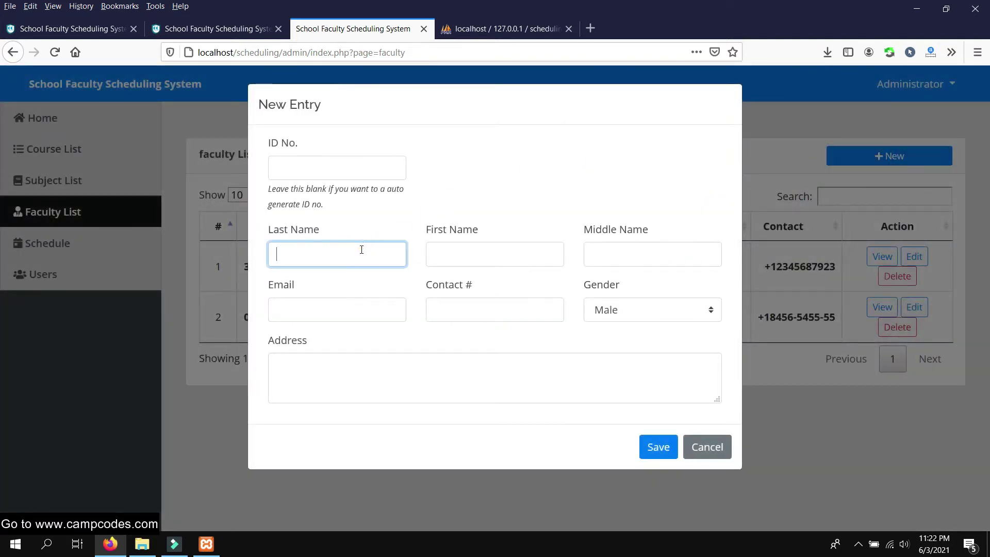
click(509, 189)
click(341, 252)
text(Camp)
key(Tab)
text(Cod)
key(Tab)
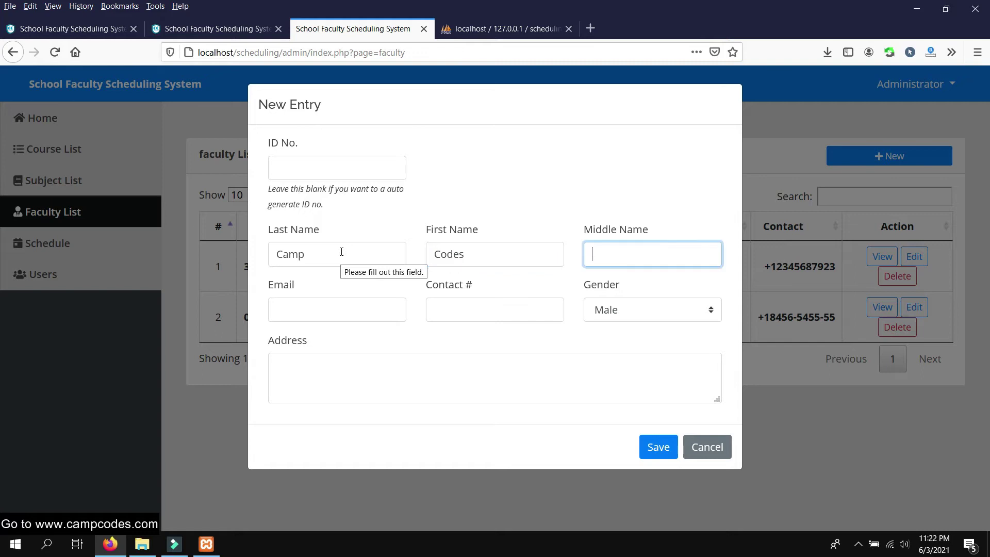
Fill in the e-mail, contact number, Male gender and address, then save the faculty entry
click(315, 316)
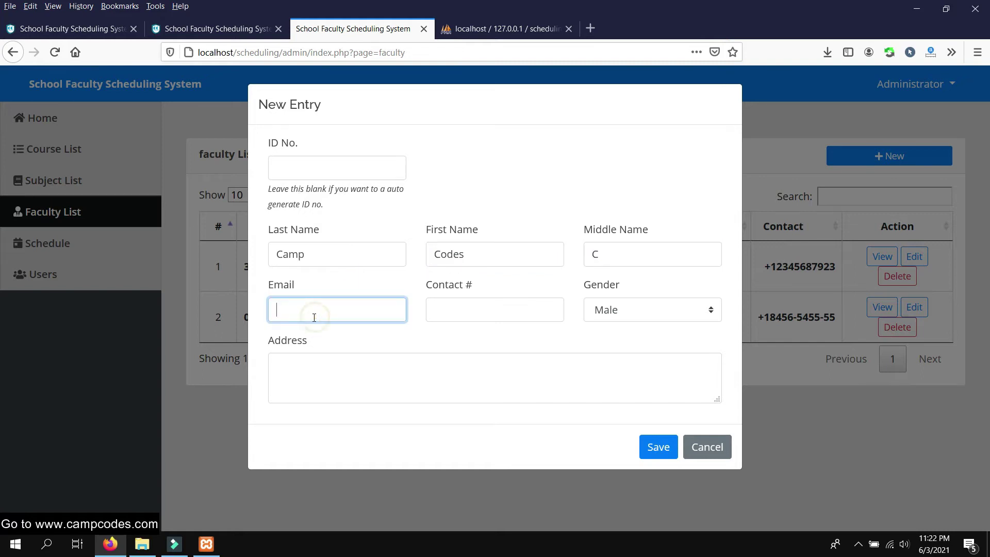
text(admin)
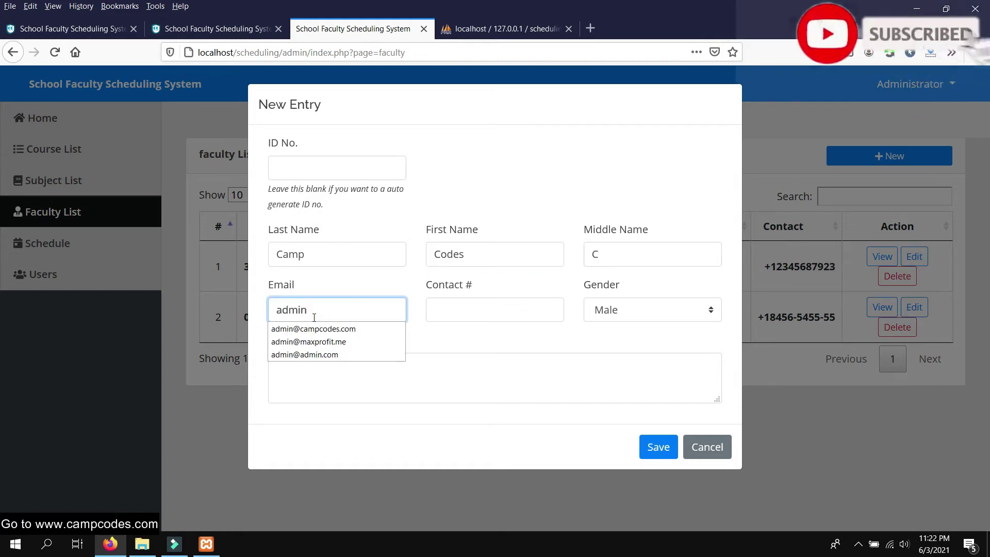
click(345, 329)
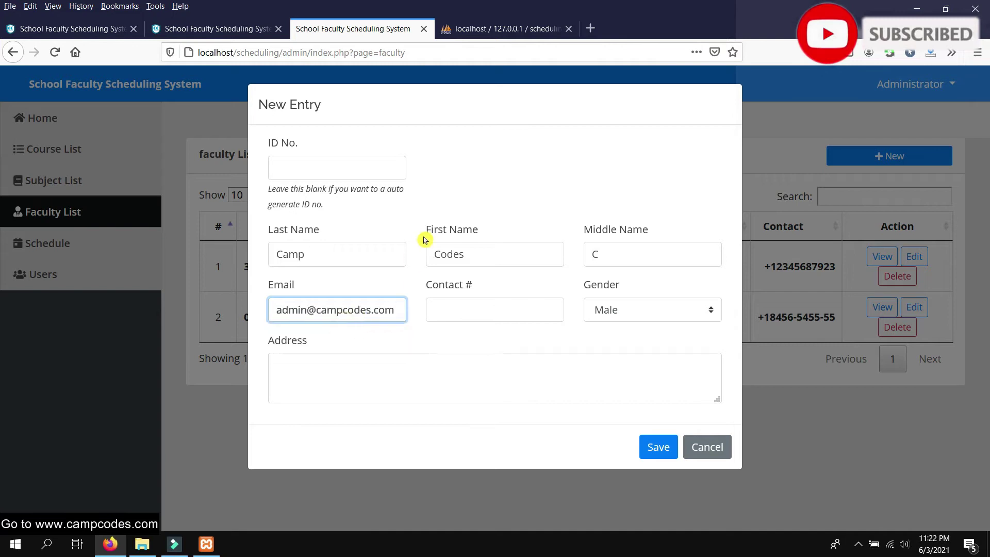
click(516, 311)
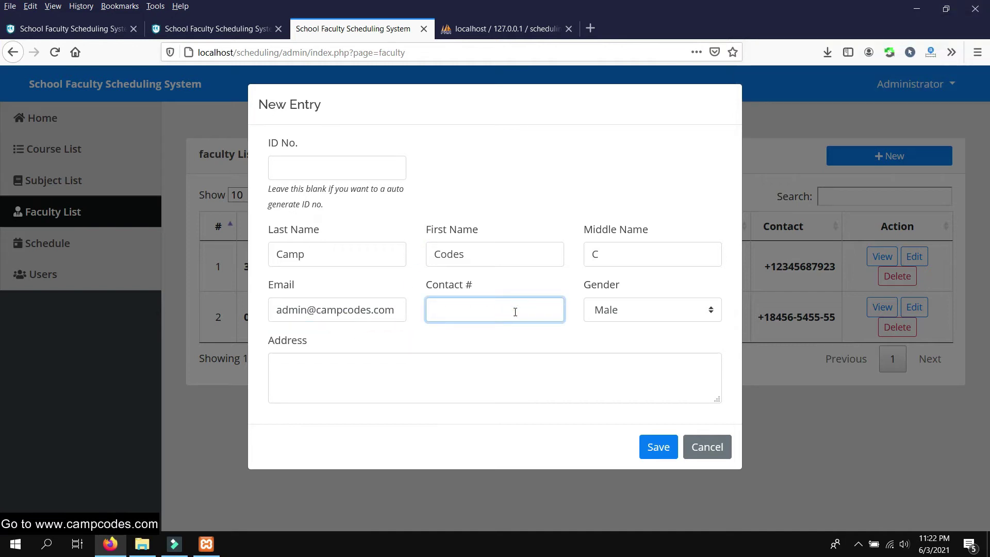
text(+)
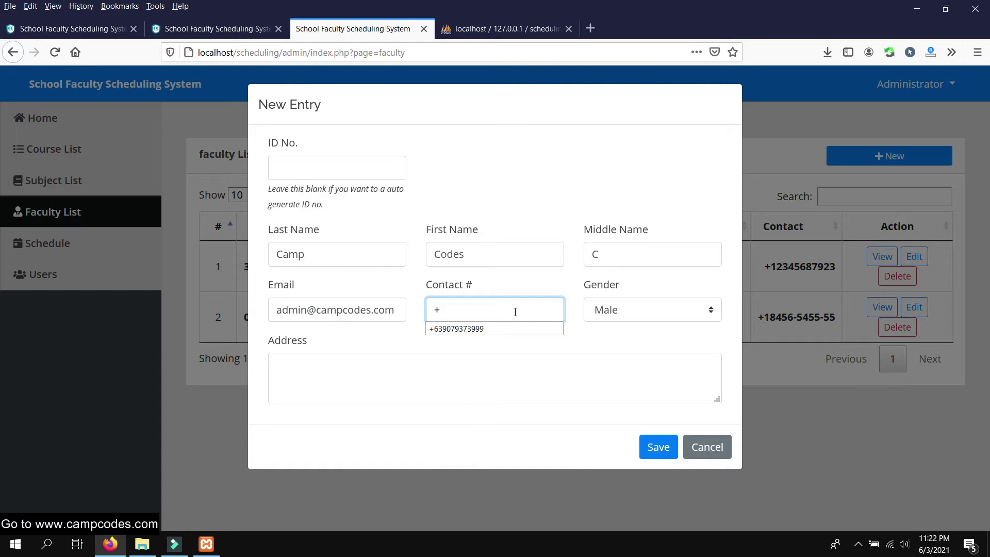
click(495, 329)
click(651, 311)
click(629, 331)
click(351, 365)
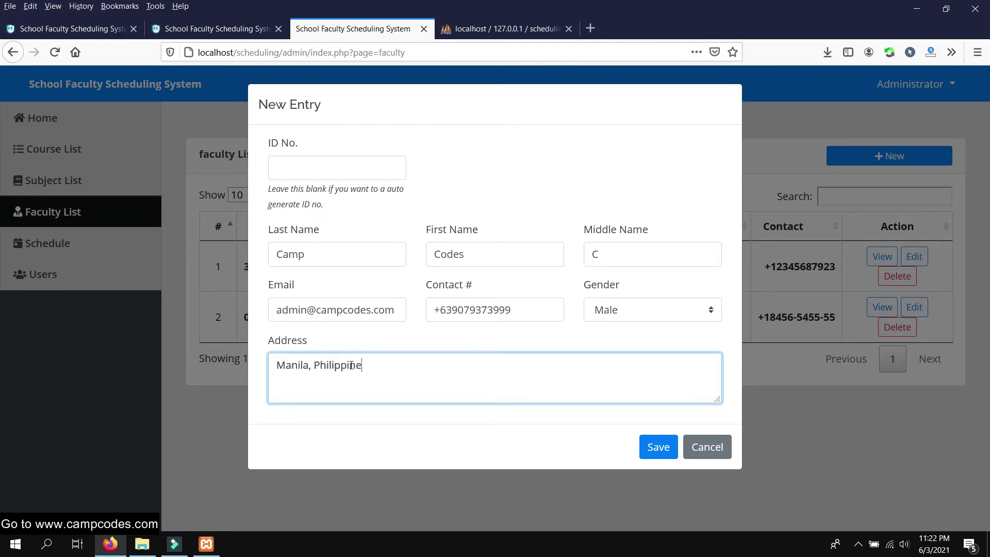
triple_click(393, 366)
click(496, 367)
click(663, 447)
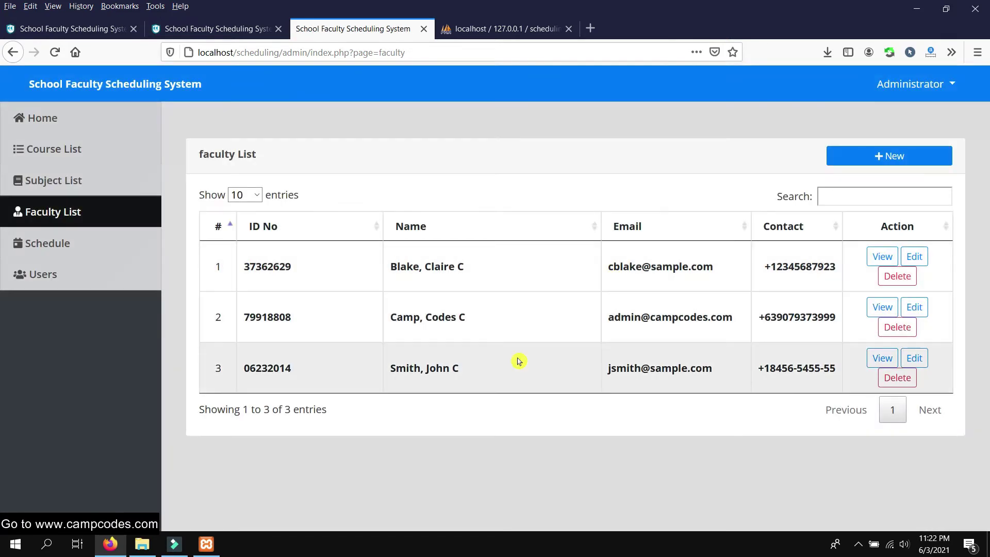
Inspect the second faculty member's ID in the list and review their details
drag(519, 361, 249, 369)
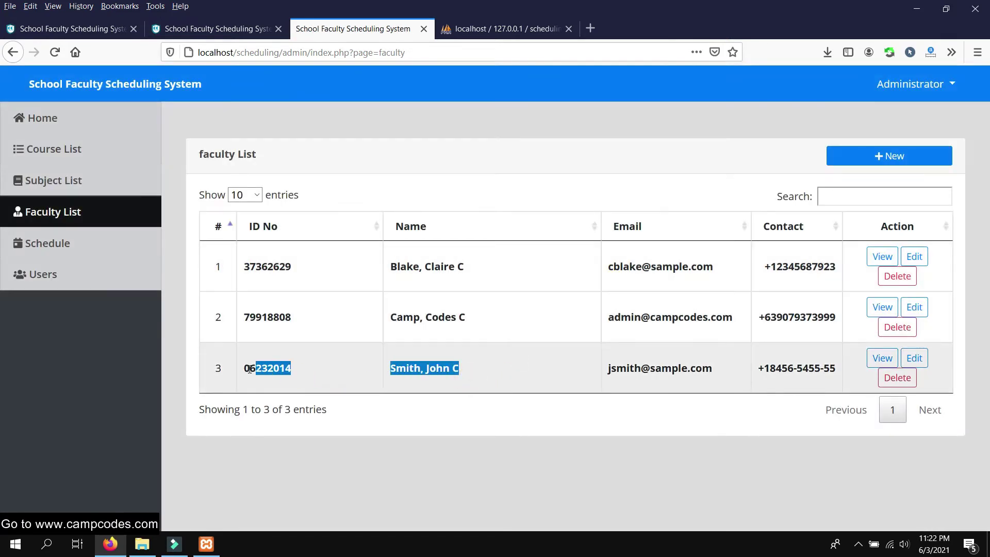
drag(501, 318, 248, 316)
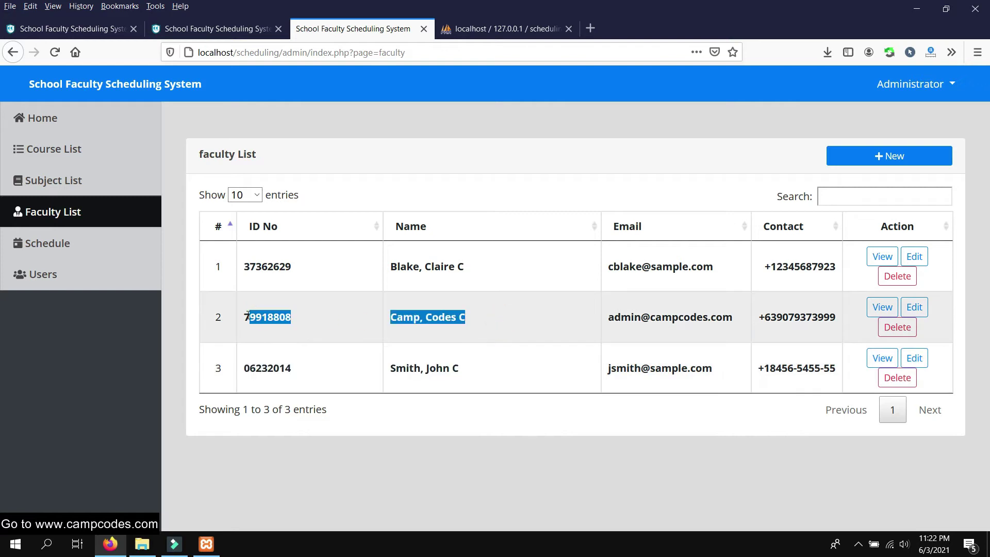
click(549, 160)
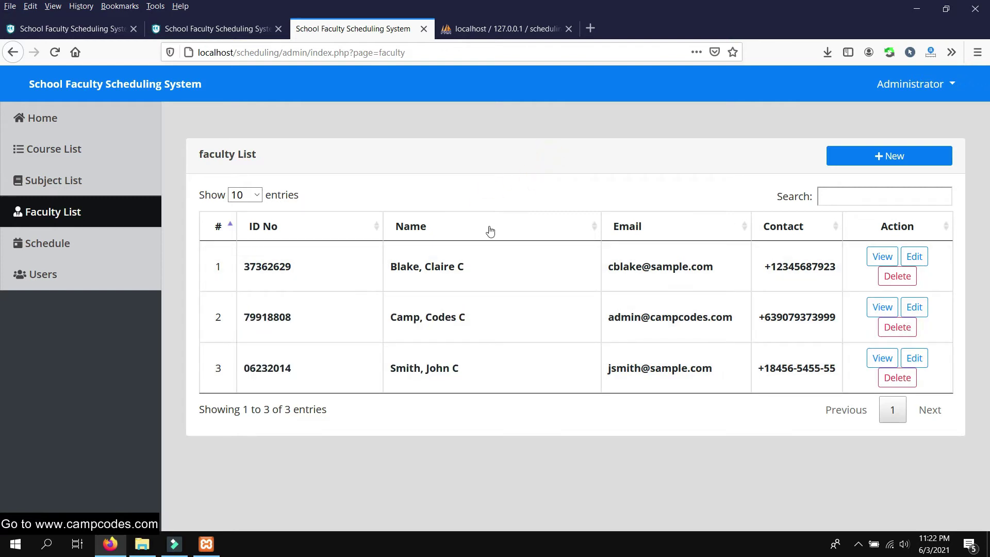
drag(304, 317, 238, 320)
right_click(265, 316)
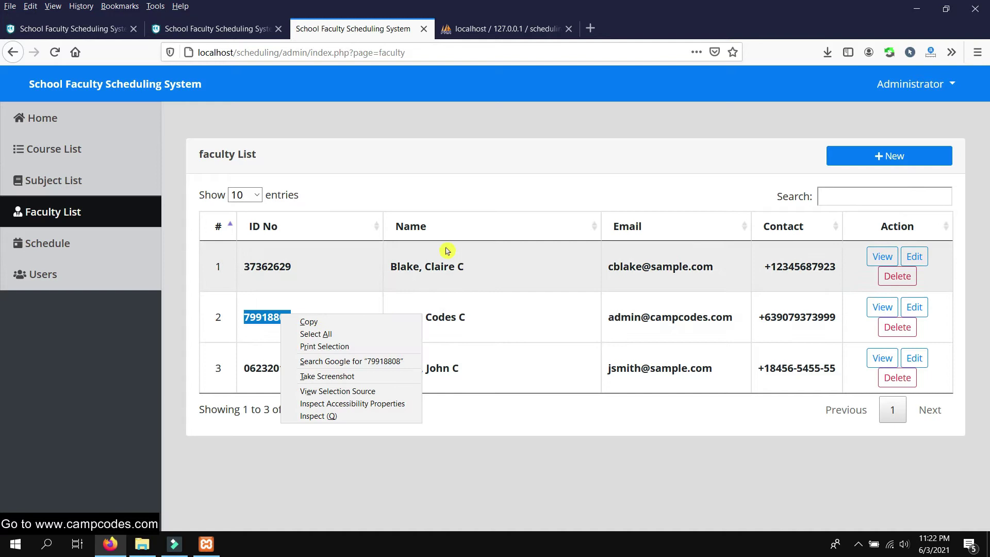
click(565, 173)
click(882, 307)
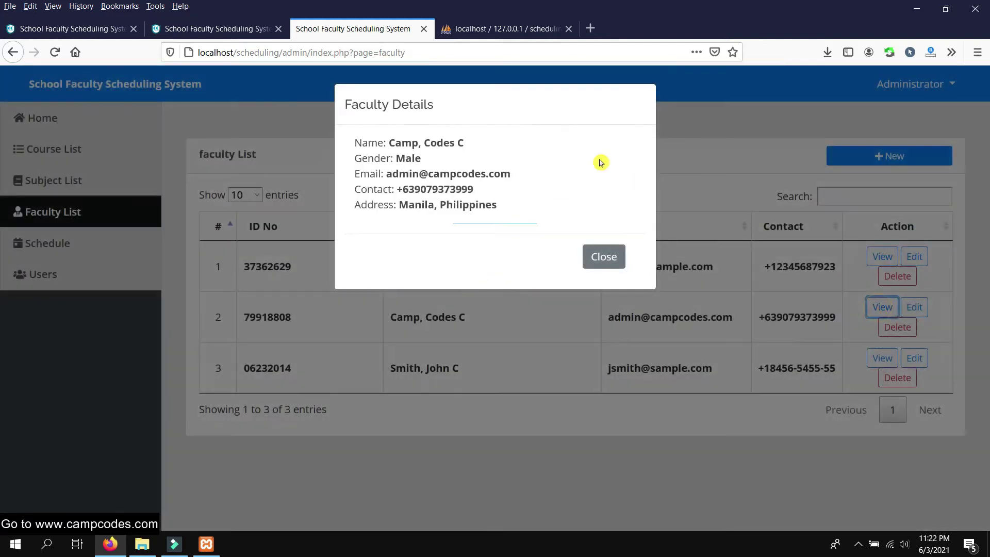
drag(526, 212, 354, 144)
click(510, 169)
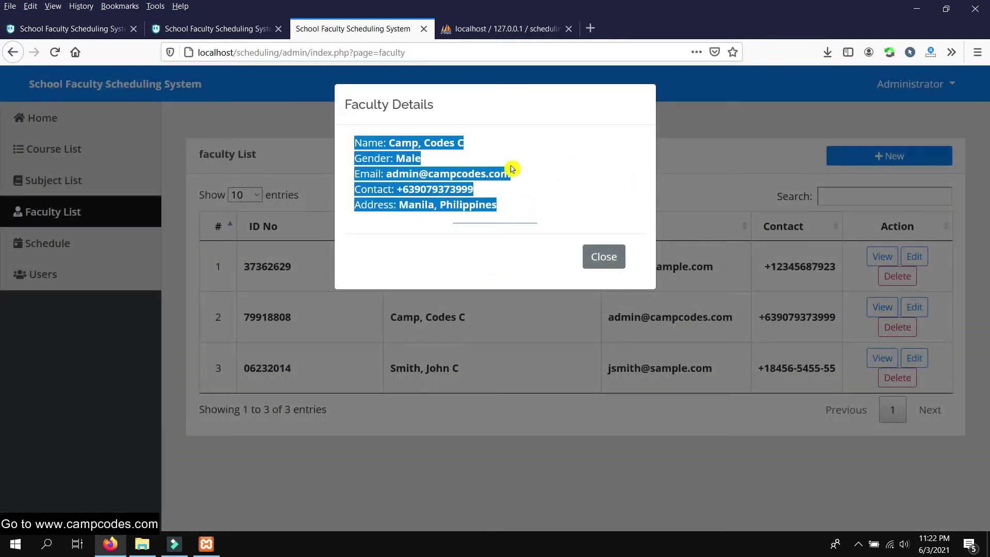
click(617, 257)
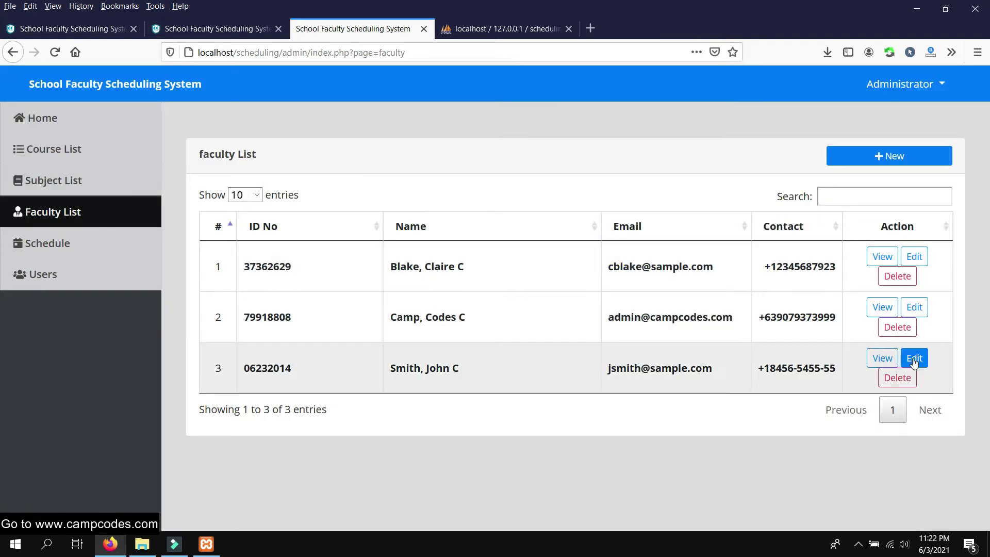
Change the second faculty member's address city to Caloocan, save, and verify the update
click(914, 308)
double_click(305, 365)
text(Caloocan)
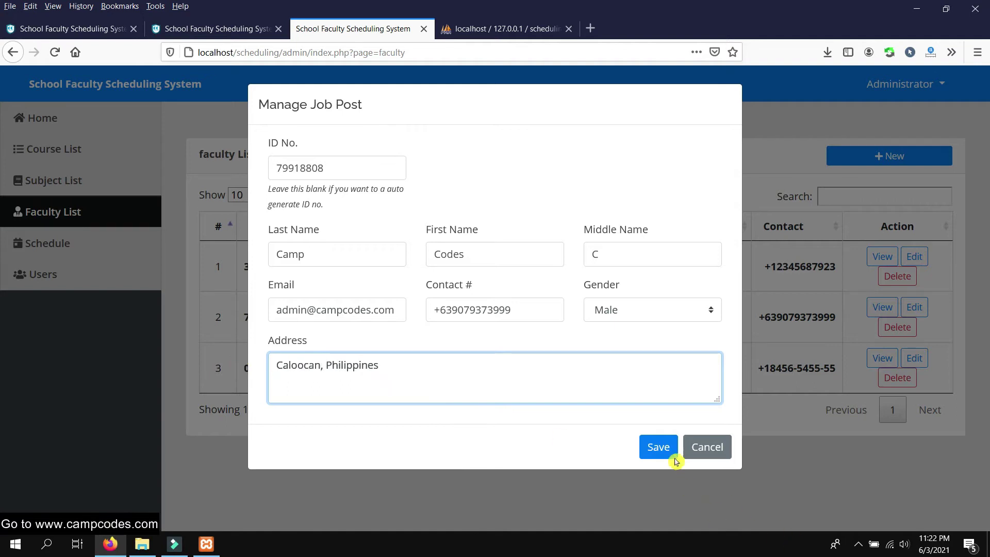
click(670, 454)
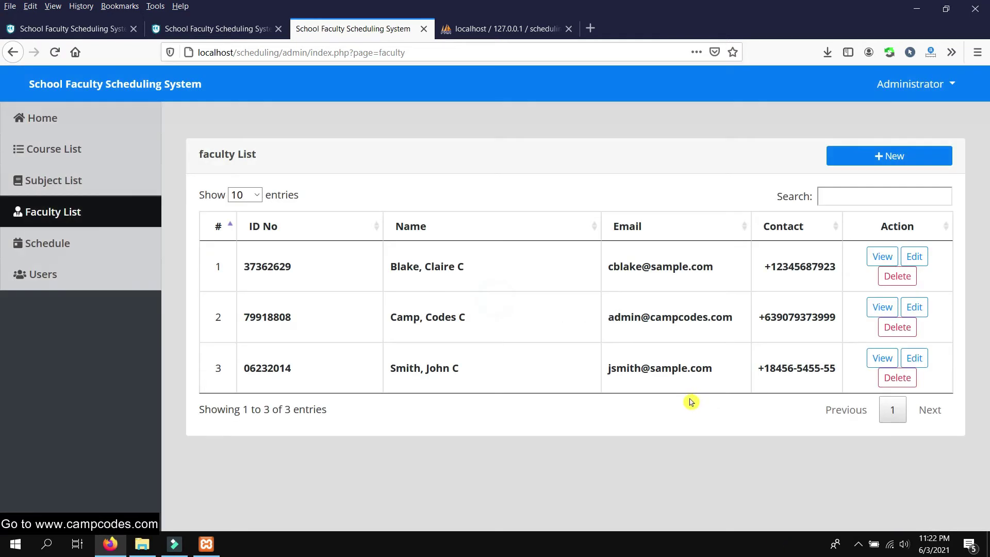
click(881, 307)
drag(531, 210, 396, 206)
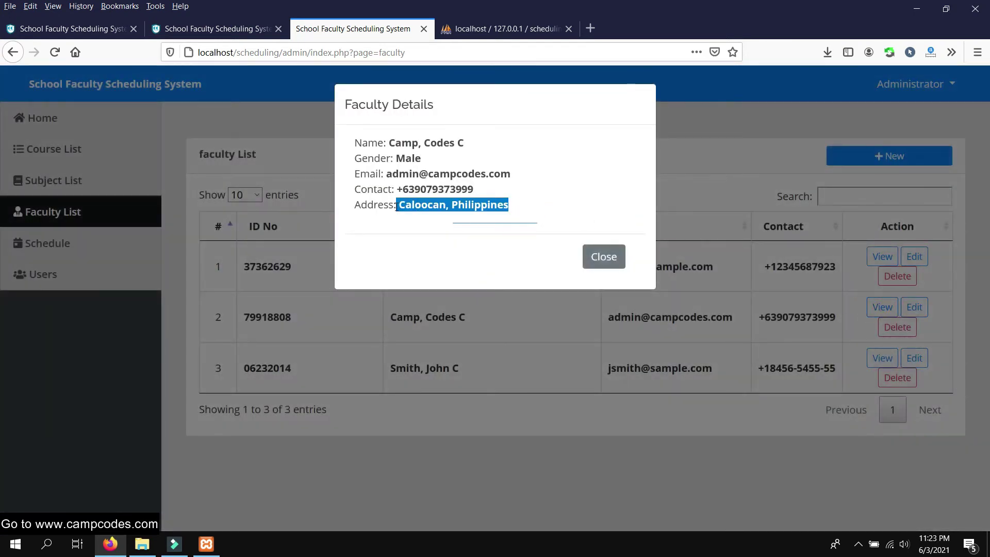
click(603, 256)
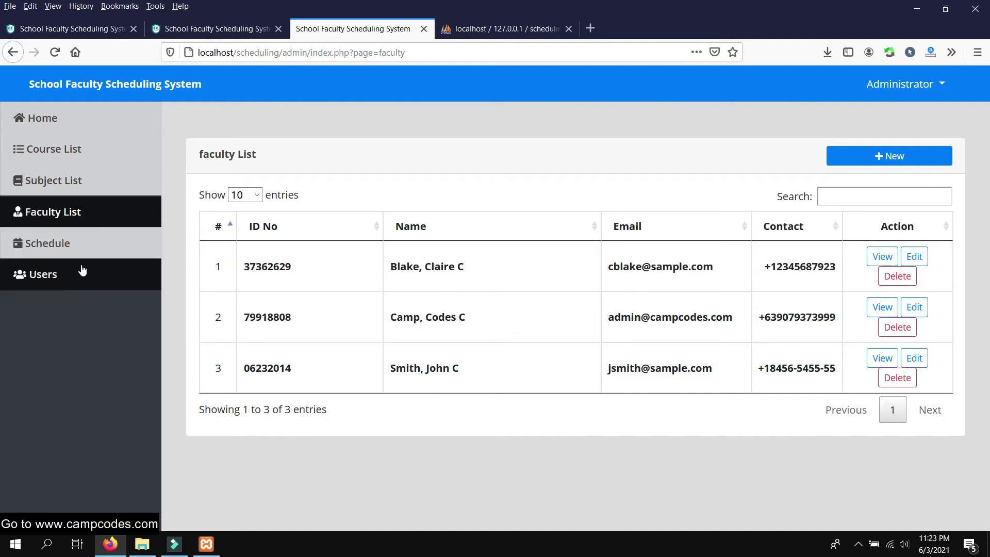
click(88, 244)
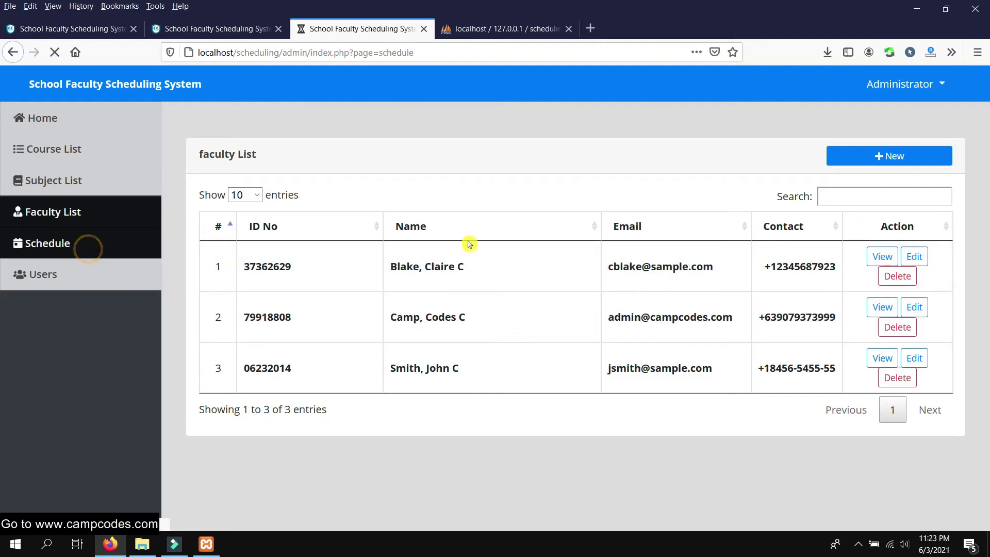
Filter the schedule calendar to the second faculty member
scroll(485, 255, down, 3)
scroll(488, 257, up, 3)
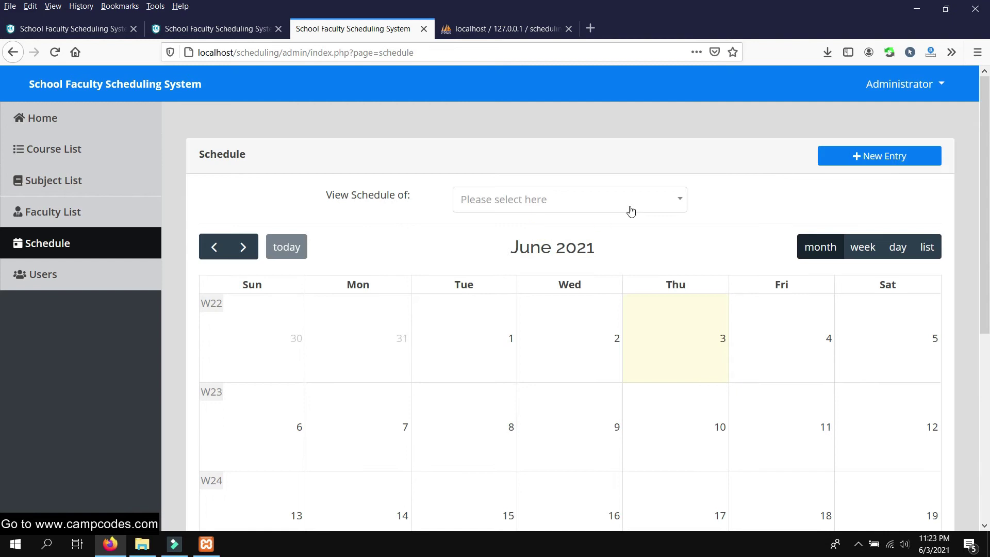
click(659, 207)
click(565, 276)
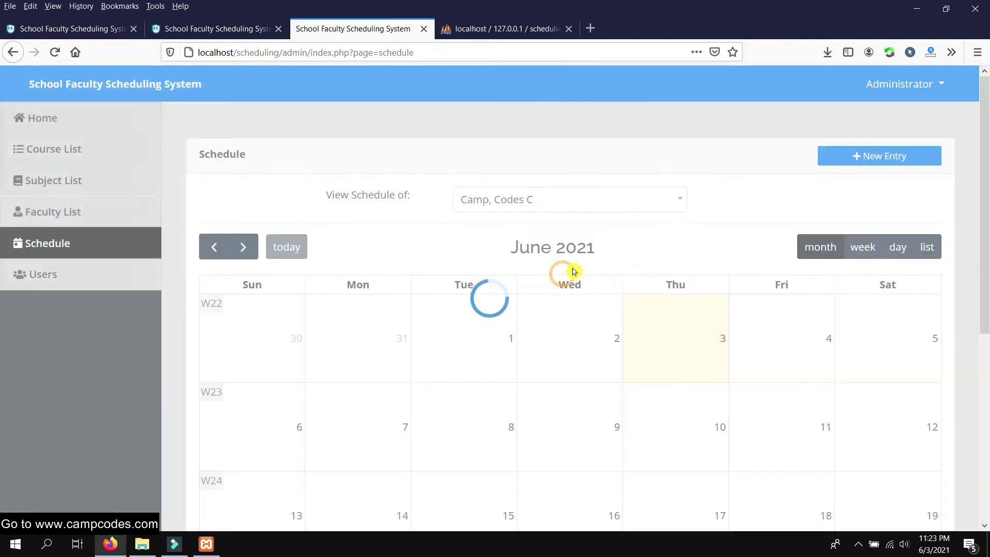
scroll(639, 259, down, 4)
scroll(639, 259, up, 5)
scroll(630, 253, down, 6)
scroll(630, 256, up, 6)
Create a new schedule for the second faculty member on Monday and Wednesday, June to July
click(873, 156)
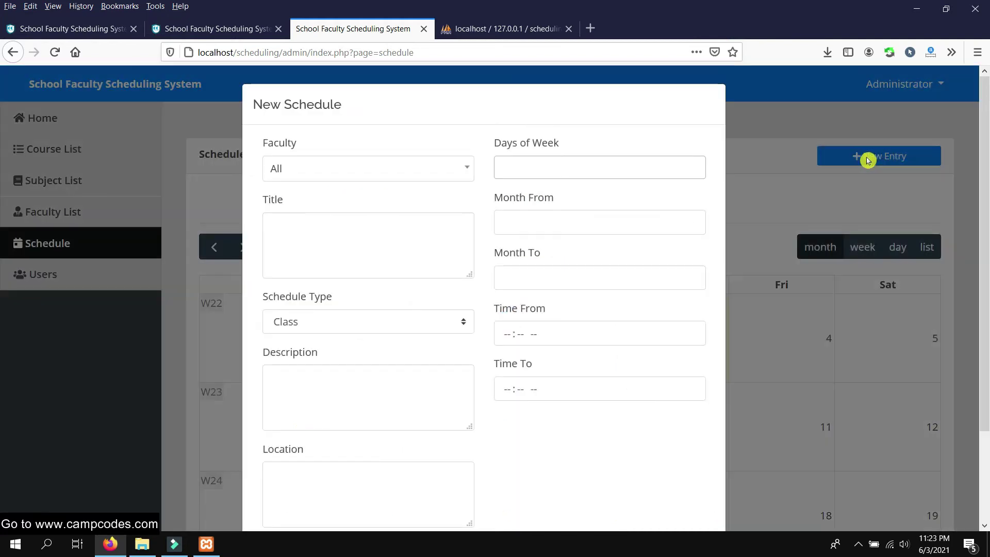
click(462, 179)
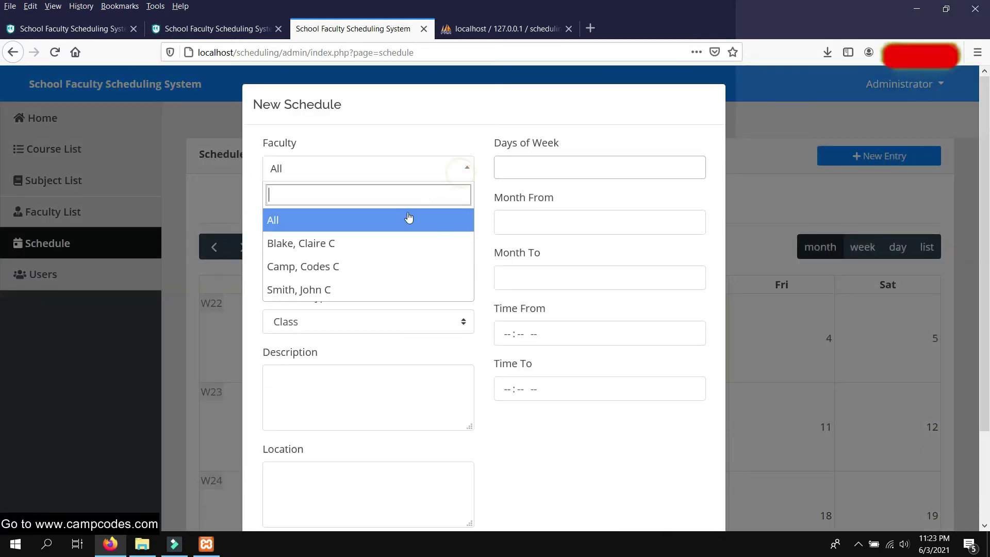
click(389, 268)
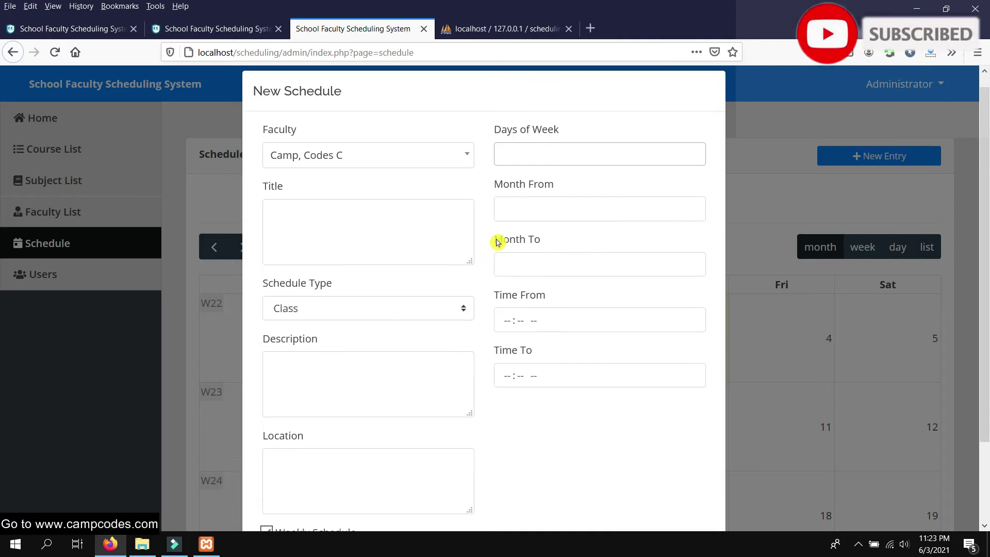
click(583, 175)
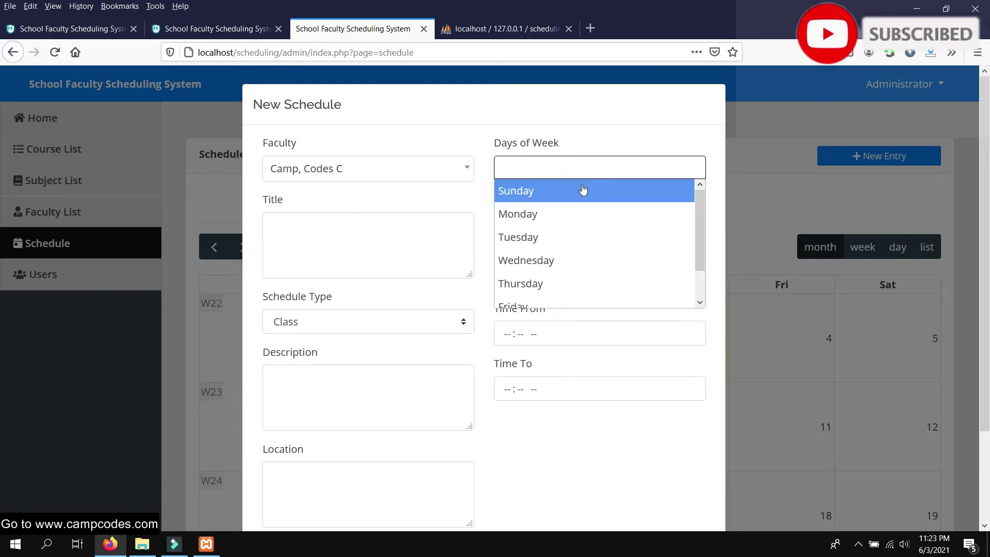
click(594, 215)
scroll(574, 204, down, 3)
scroll(549, 205, up, 3)
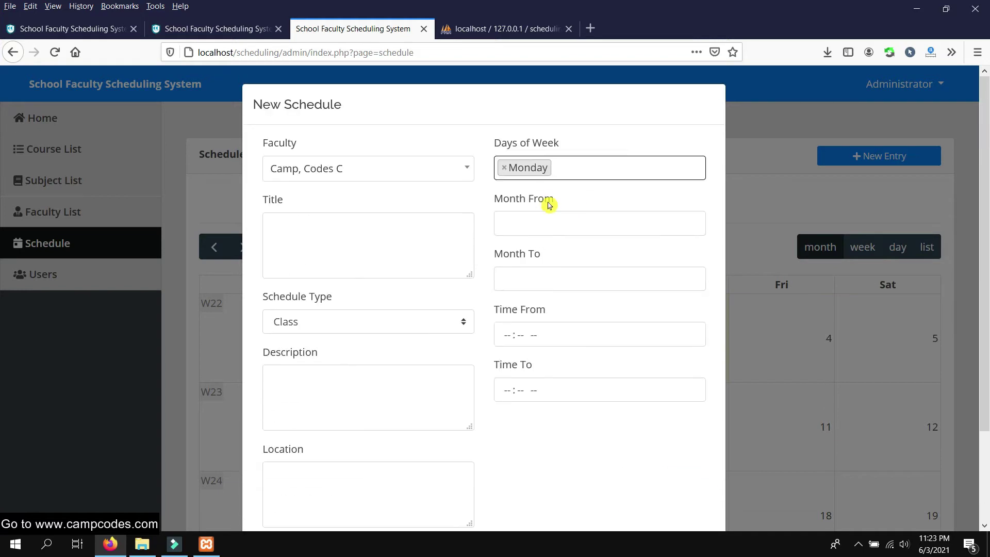
text(w)
click(578, 194)
click(563, 218)
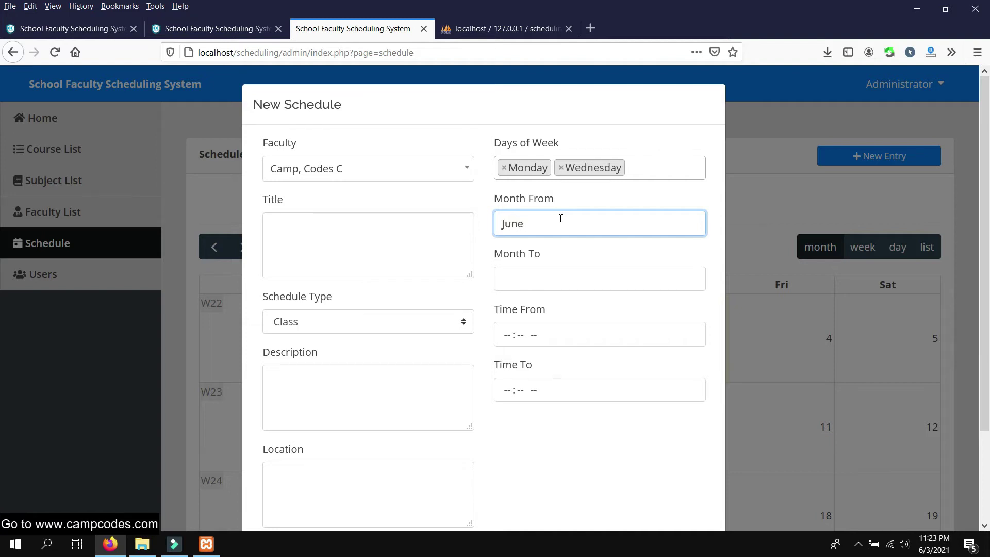
click(534, 276)
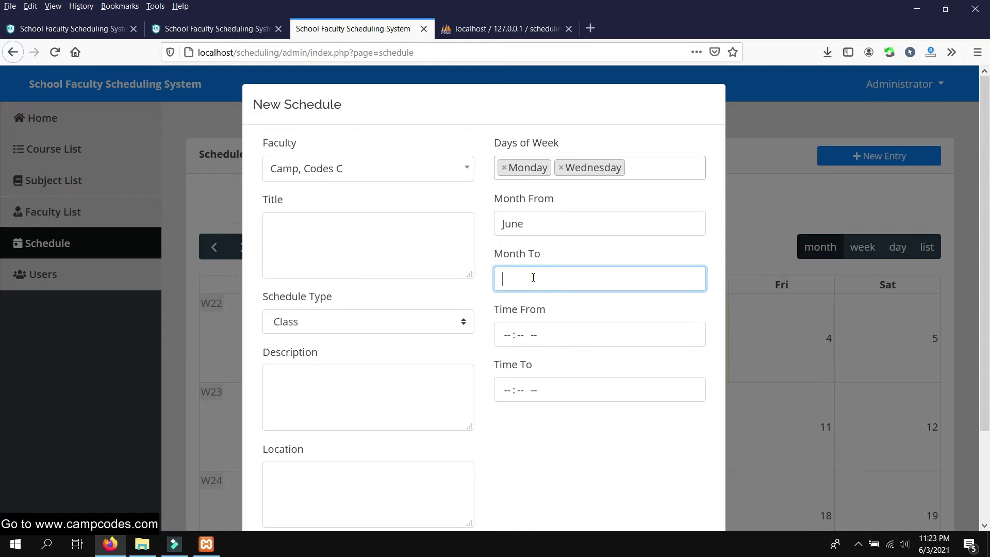
Title the schedule OOP Class, type Class, running 08:00 to 10:00 AM
click(381, 240)
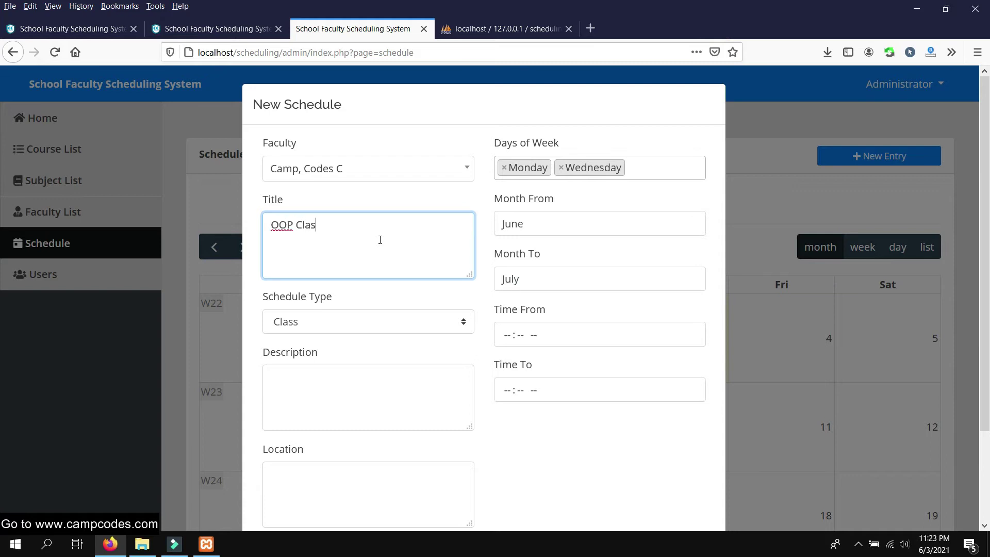
click(425, 333)
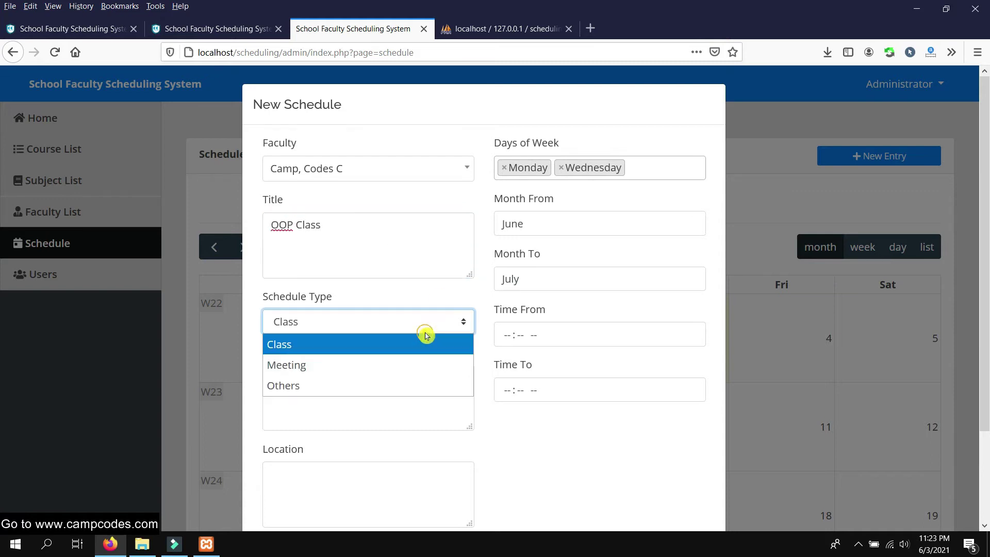
click(393, 346)
click(508, 335)
text(08 : 00 AM)
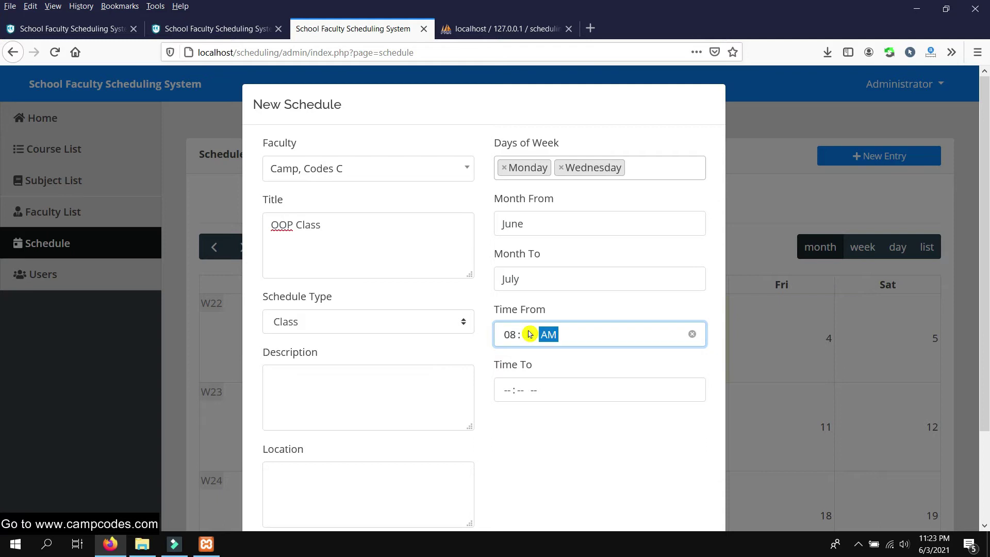
click(549, 392)
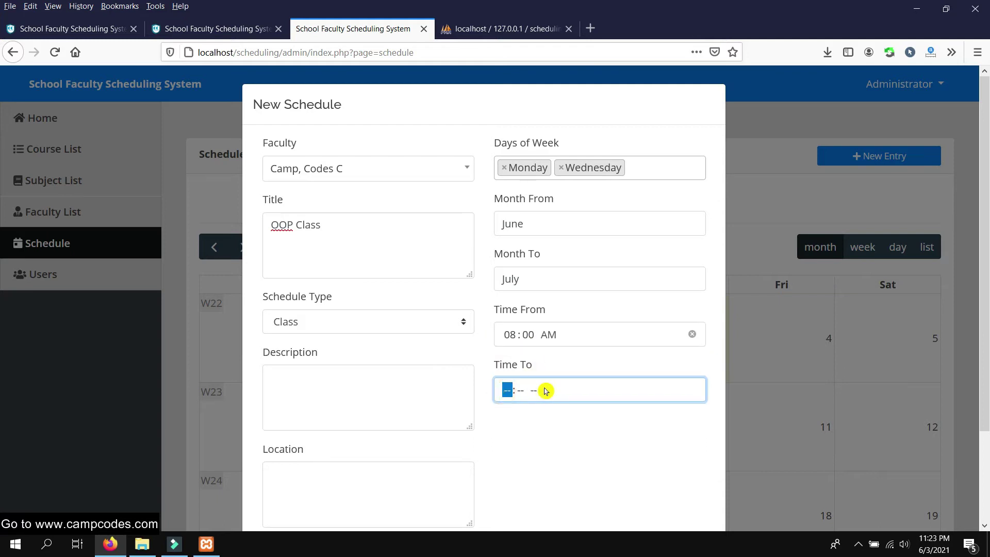
text(10:00 AM)
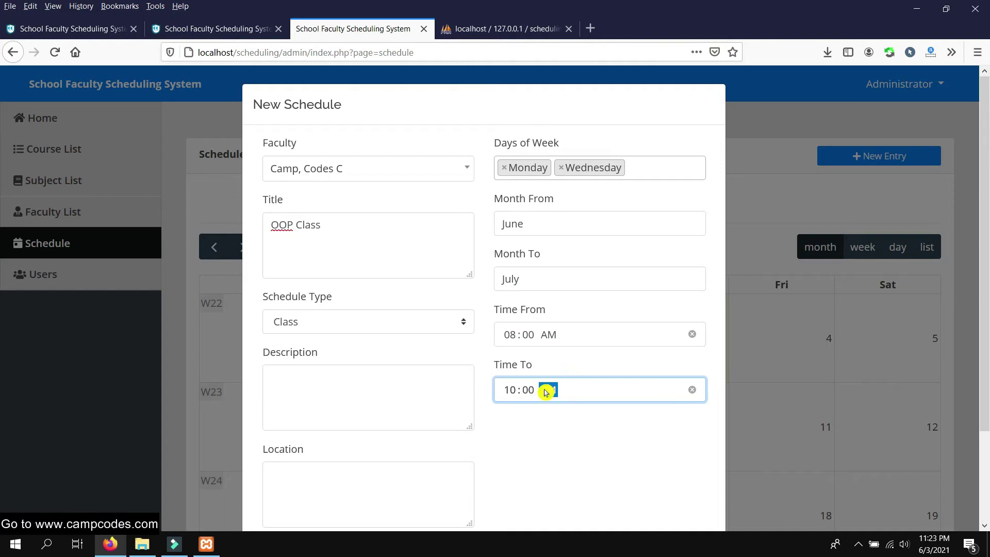
click(516, 439)
Add the description and Room 101 location, keep it weekly, and save the schedule
scroll(356, 382, down, 2)
scroll(367, 345, up, 2)
scroll(368, 354, down, 2)
scroll(380, 367, up, 2)
click(353, 376)
scroll(426, 359, down, 2)
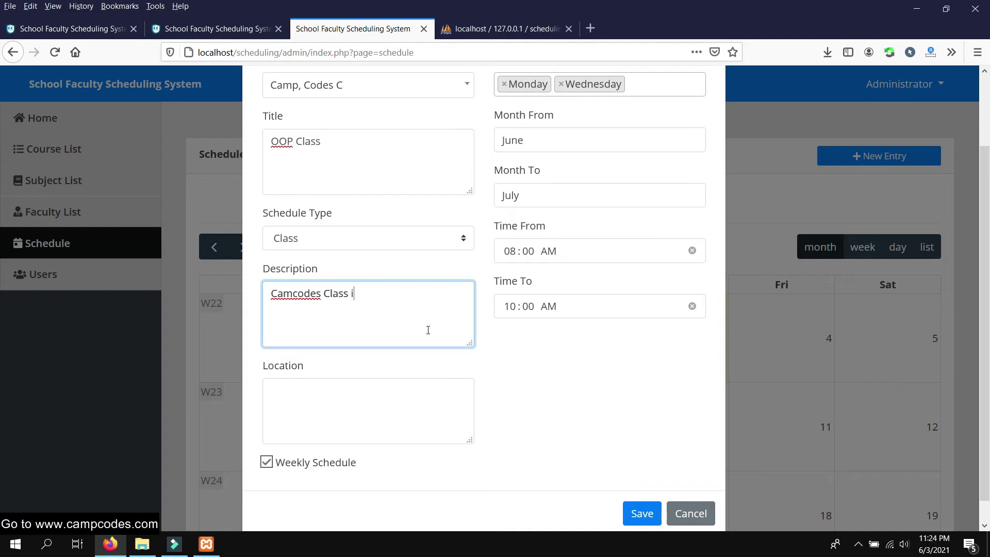
scroll(408, 348, down, 1)
click(354, 370)
text(Room 101)
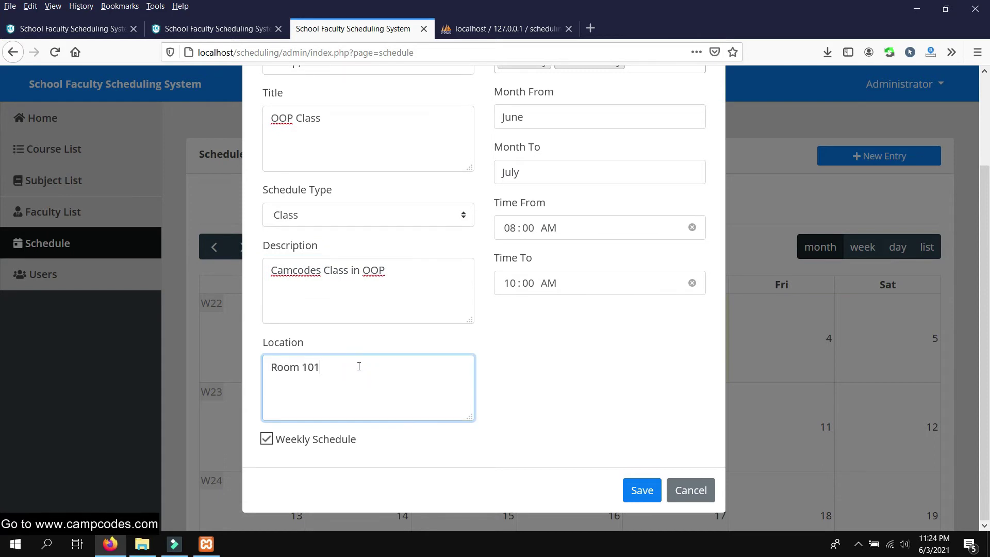
scroll(479, 283, up, 2)
scroll(511, 309, down, 2)
click(651, 488)
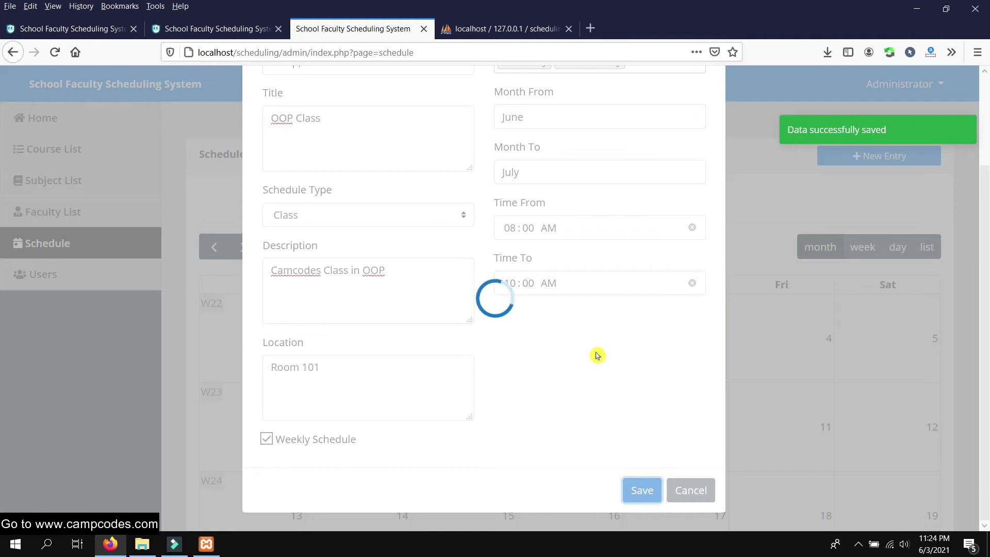
scroll(594, 332, down, 5)
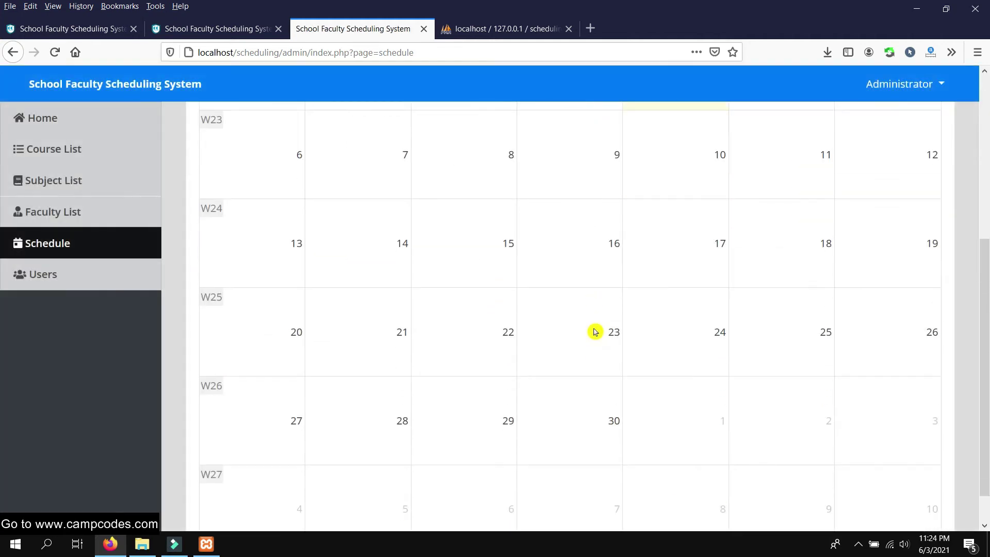
scroll(591, 342, up, 2)
scroll(590, 342, up, 3)
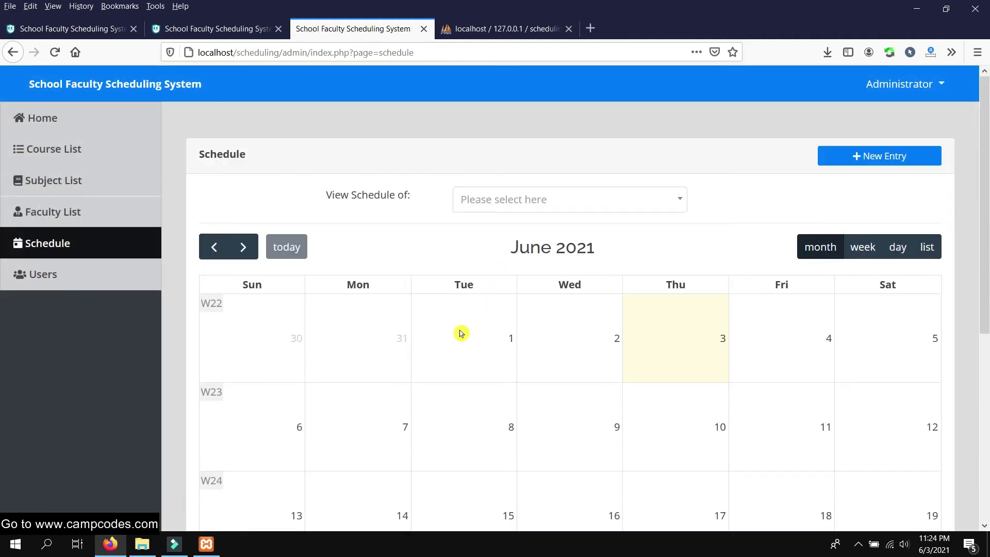
click(601, 346)
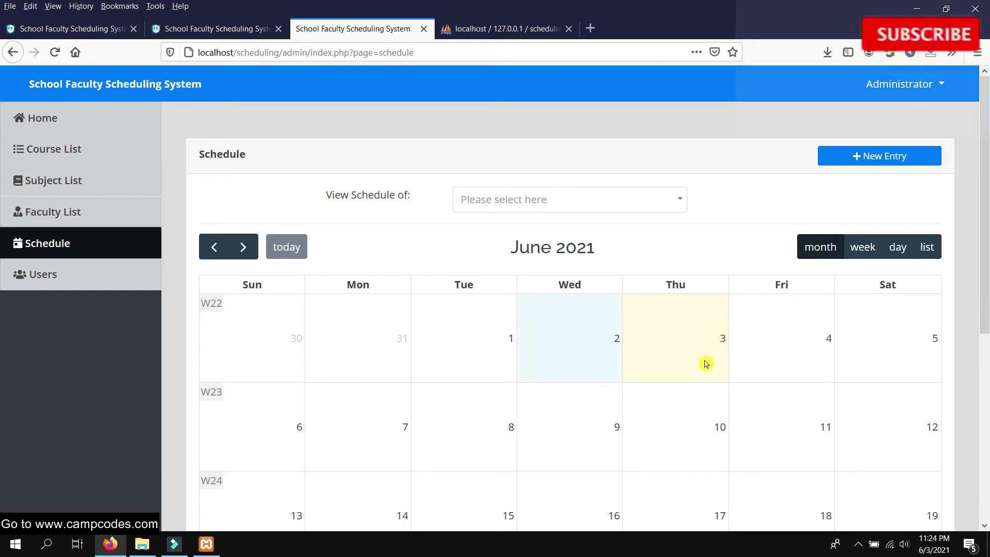
scroll(705, 341, down, 3)
click(713, 192)
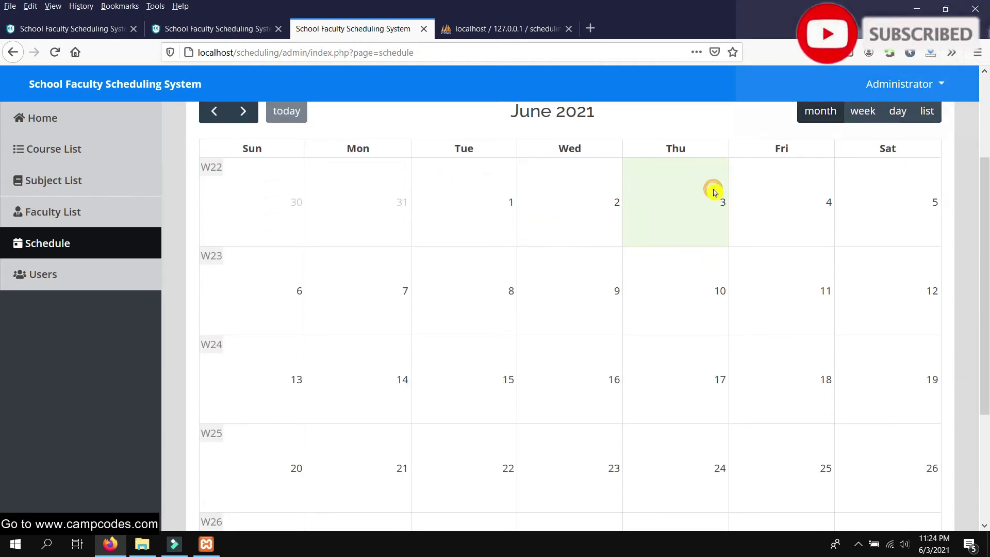
scroll(710, 319, up, 3)
click(863, 248)
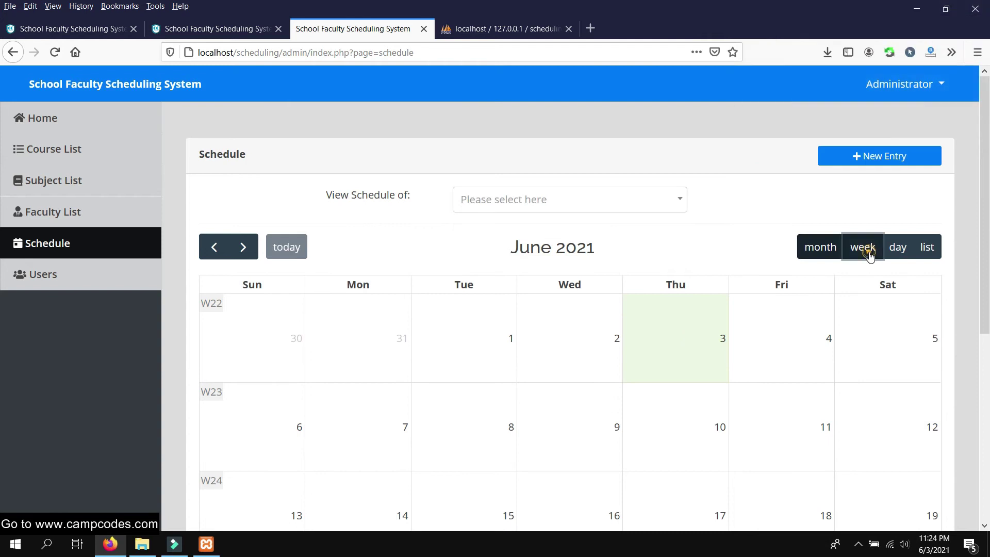
click(898, 248)
scroll(903, 273, down, 4)
scroll(924, 248, up, 4)
click(927, 247)
scroll(700, 276, down, 3)
scroll(722, 263, up, 3)
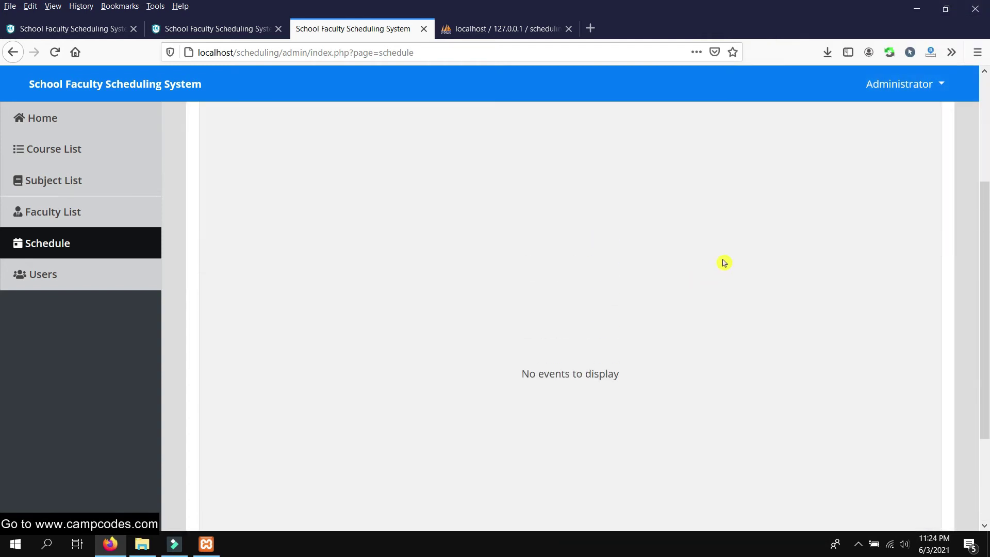
click(872, 245)
click(821, 248)
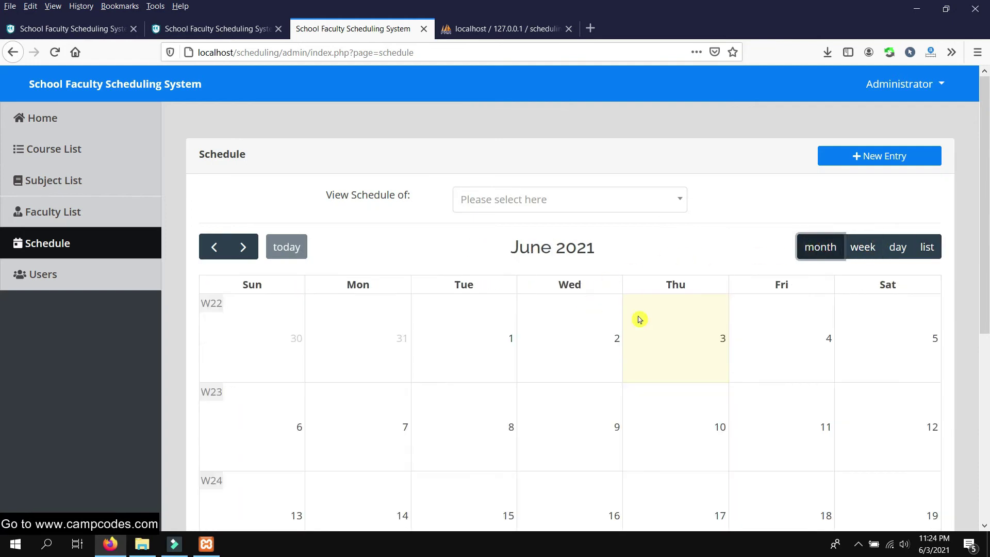
scroll(593, 225, down, 3)
click(815, 219)
click(772, 292)
click(690, 219)
scroll(690, 219, up, 3)
Filter the calendar to the second faculty member and scroll through their June schedule
click(513, 204)
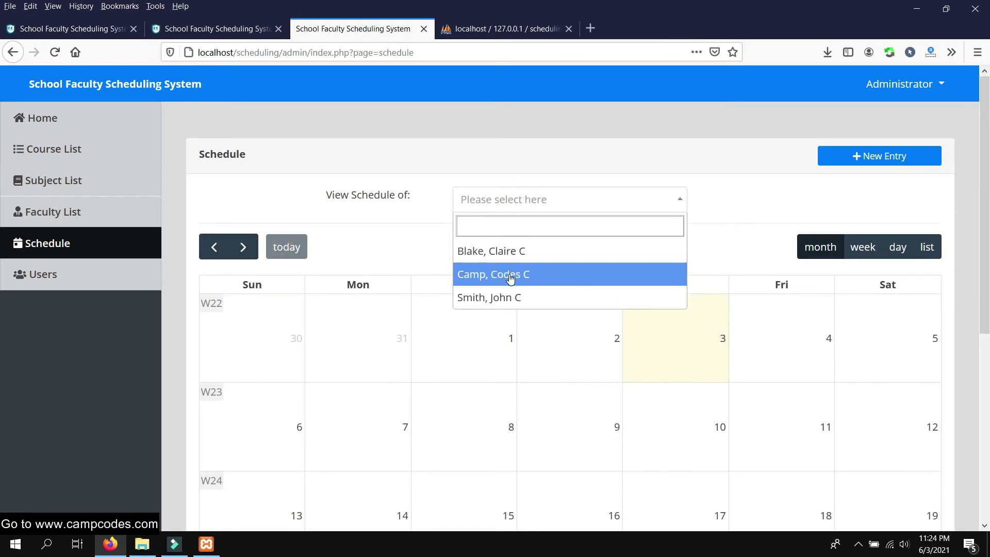
click(513, 274)
scroll(618, 206, down, 3)
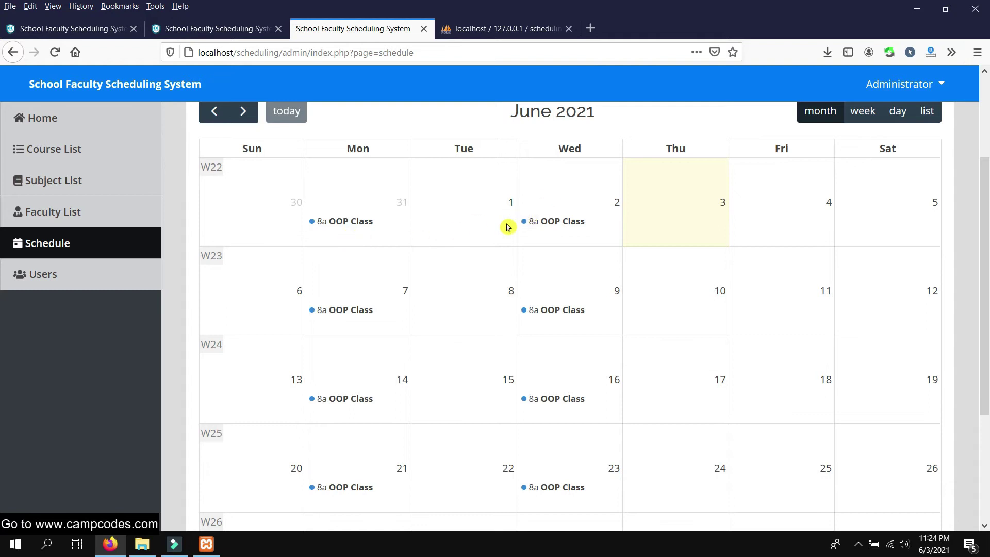
scroll(473, 237, down, 1)
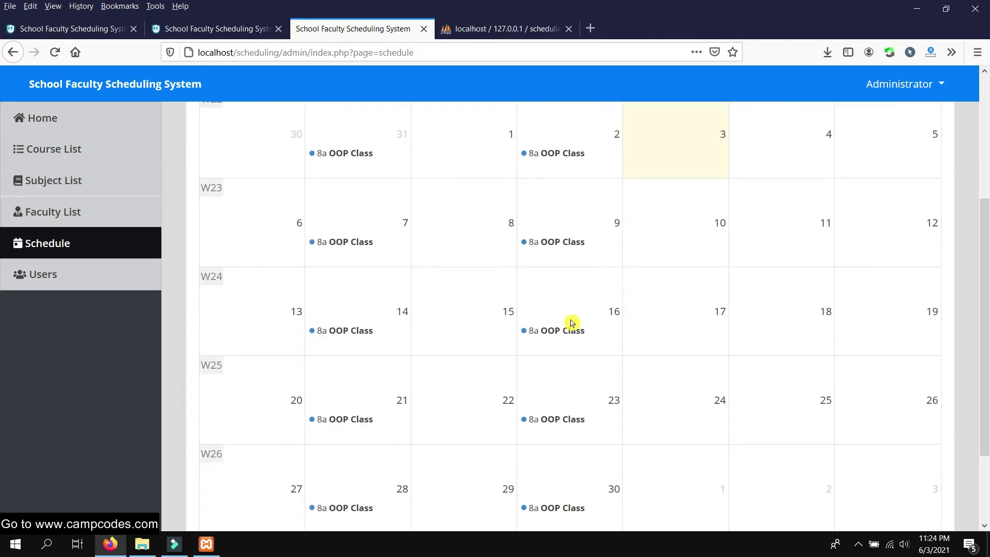
scroll(489, 336, down, 2)
Open and close the OOP Class details for the 28th and May 31
click(372, 401)
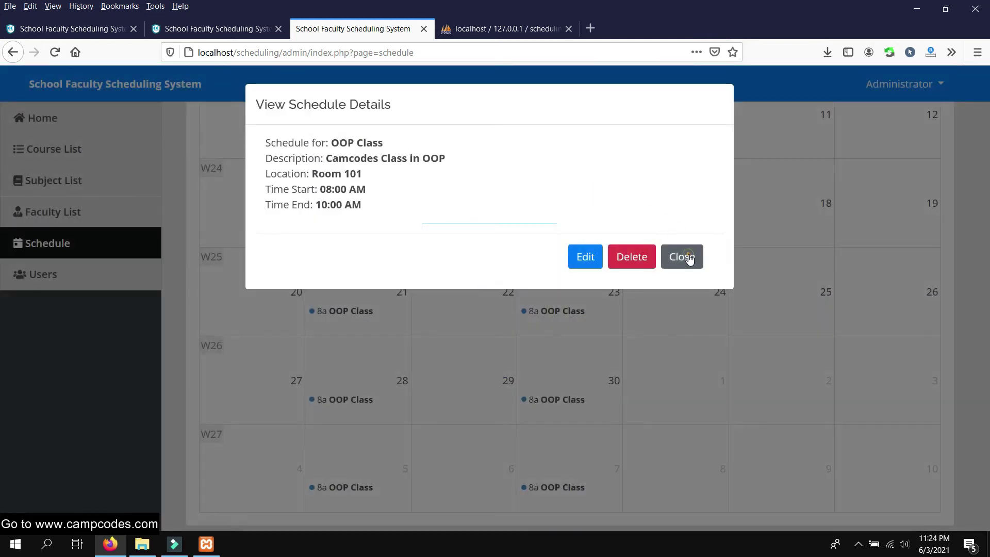
click(683, 257)
click(354, 323)
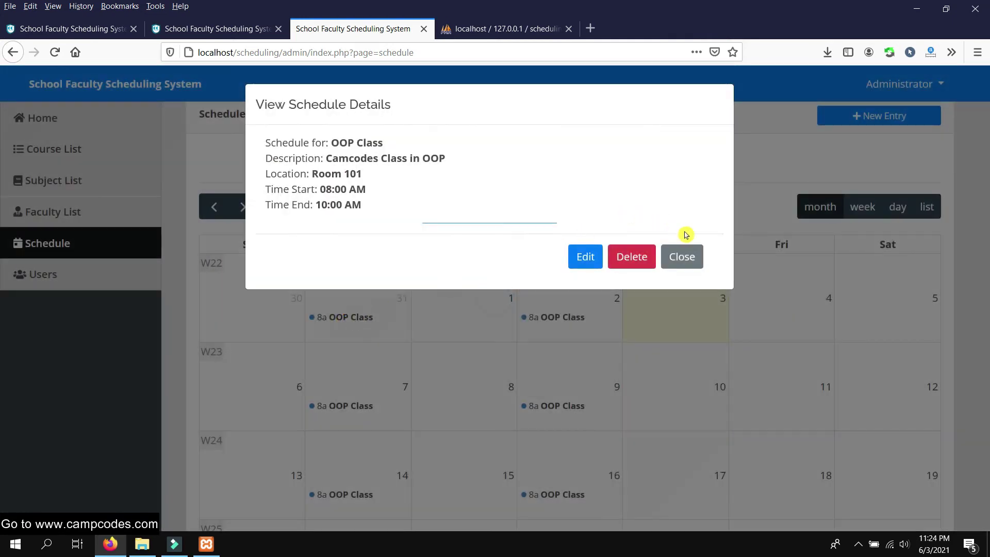
click(689, 257)
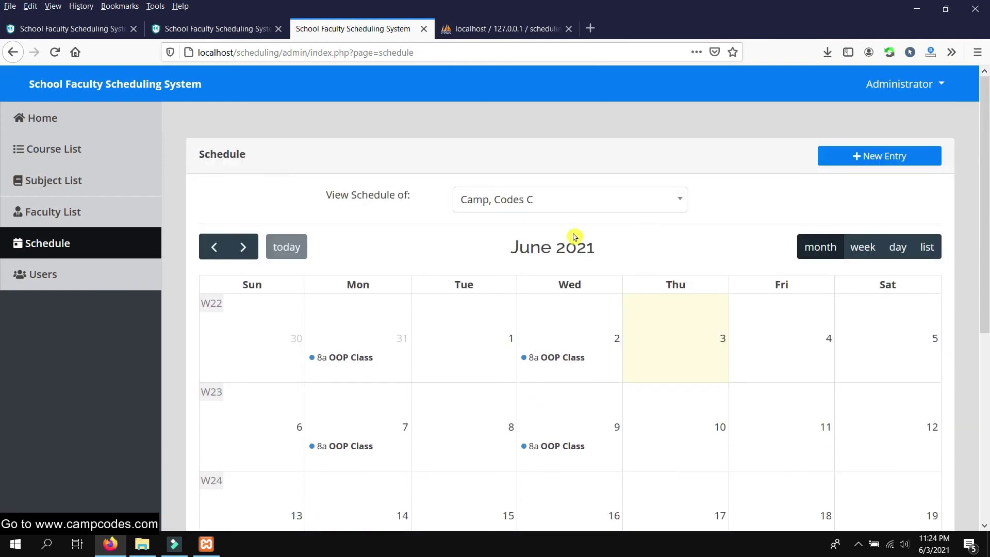
Launch Google Chrome and load localhost/scheduling to reach the faculty login page
click(73, 544)
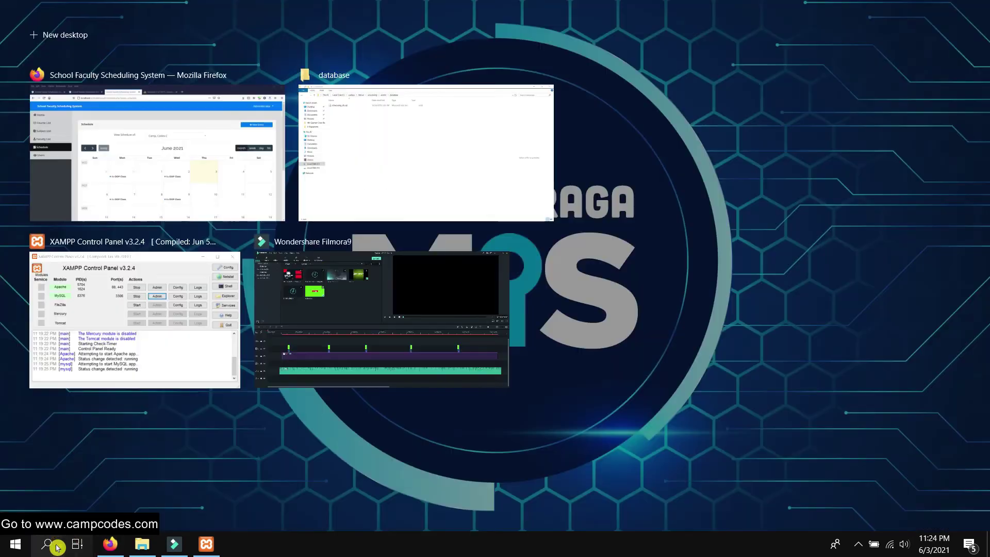
click(47, 544)
text(chrome)
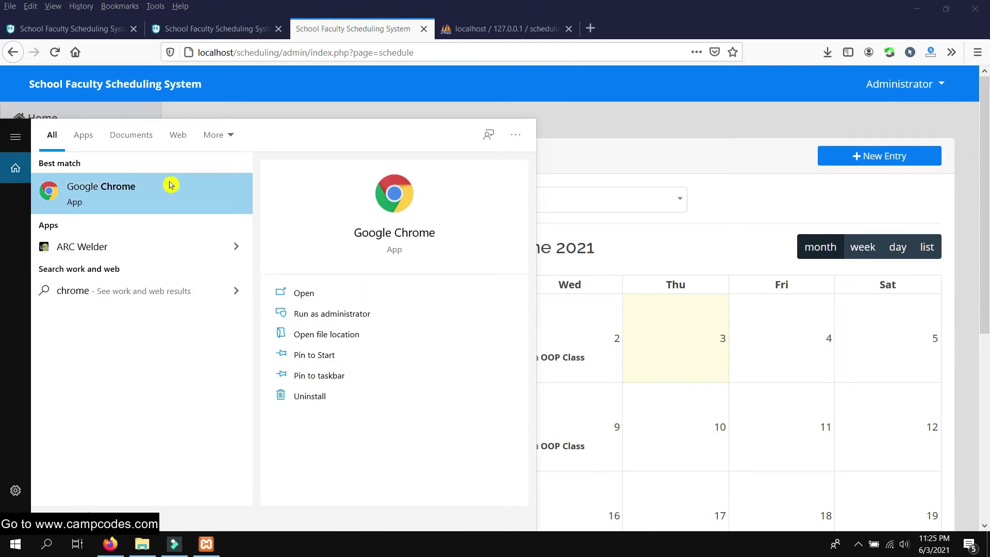
click(170, 183)
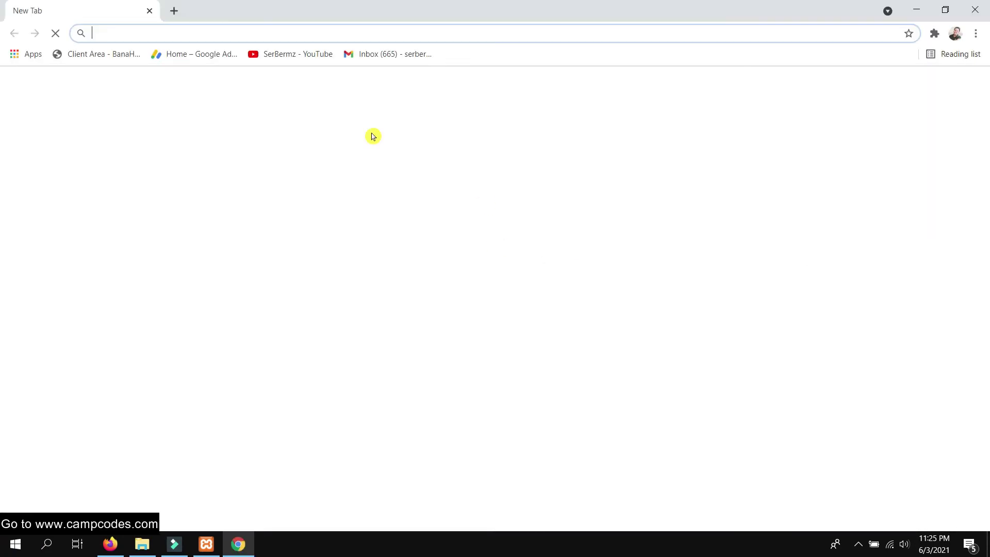
text(localh)
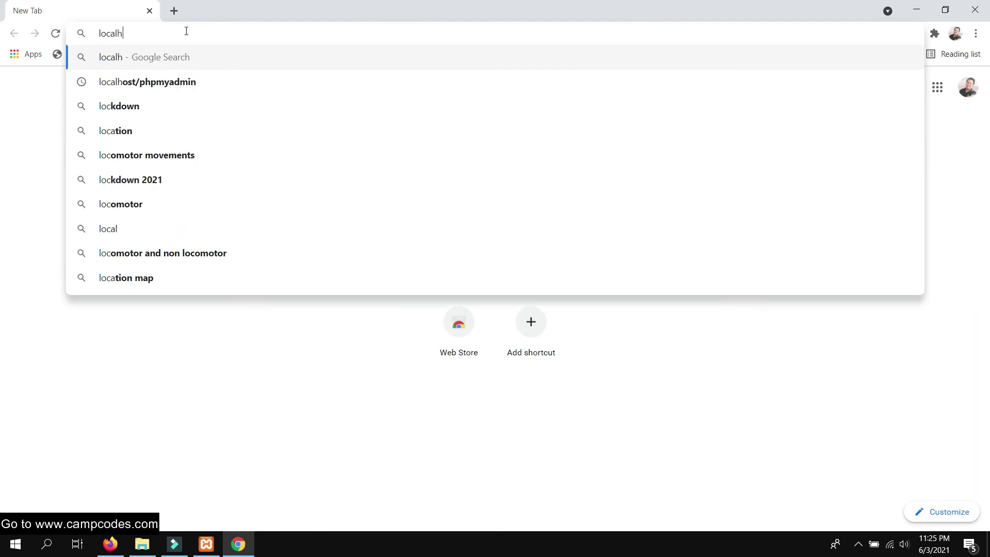
text(ost/scheduling)
key(Return)
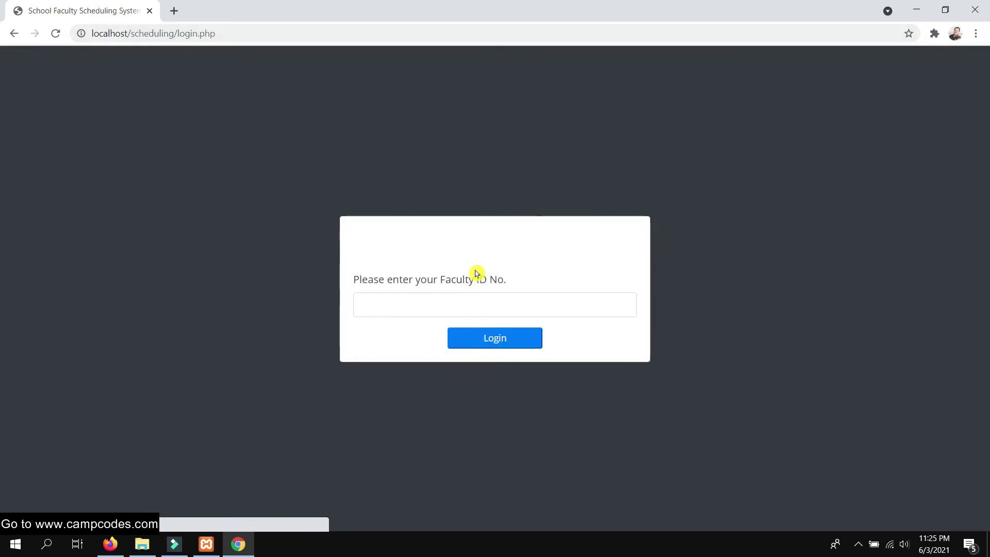
click(468, 301)
Copy the second faculty member's ID number from Firefox's Faculty List, then return to Chrome
click(110, 544)
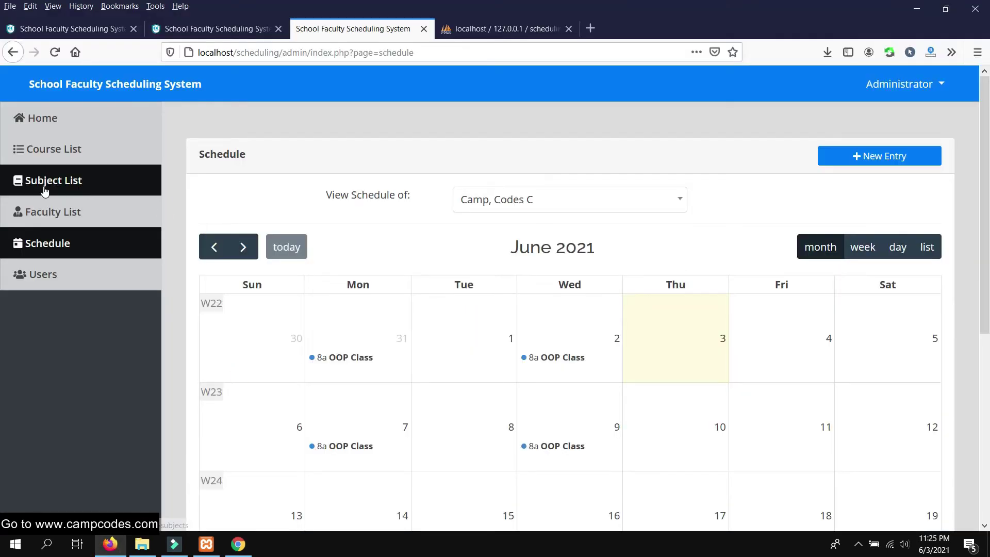
click(50, 211)
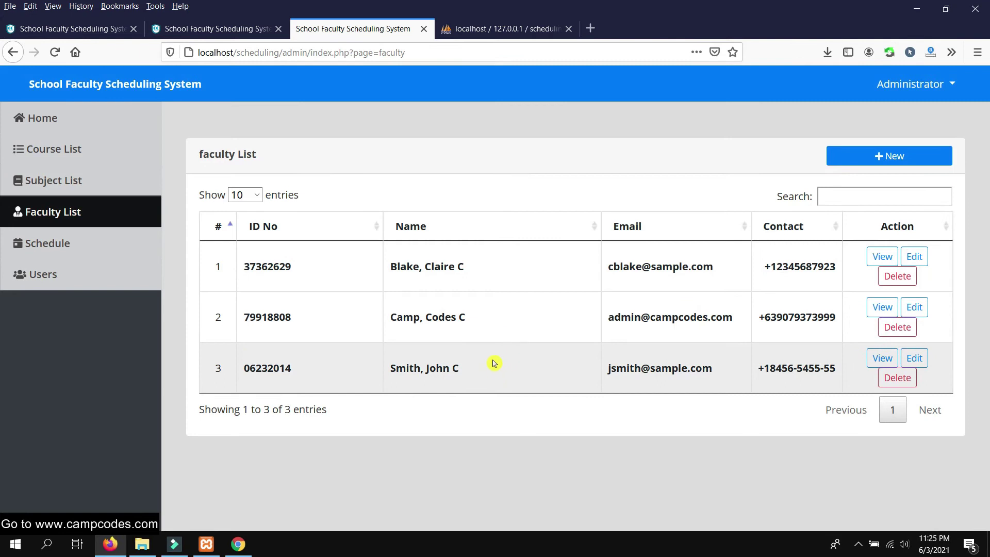
double_click(272, 319)
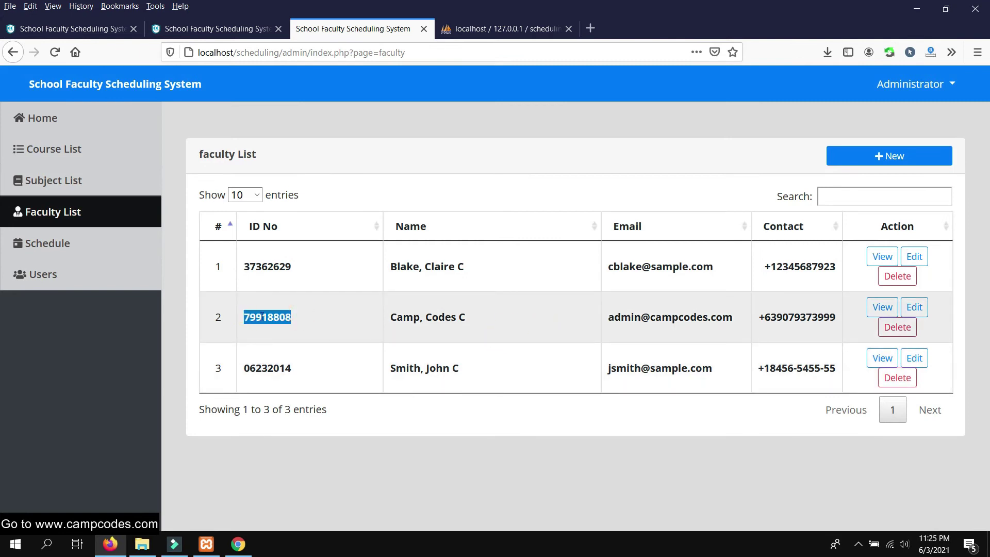
right_click(261, 317)
click(295, 326)
click(237, 544)
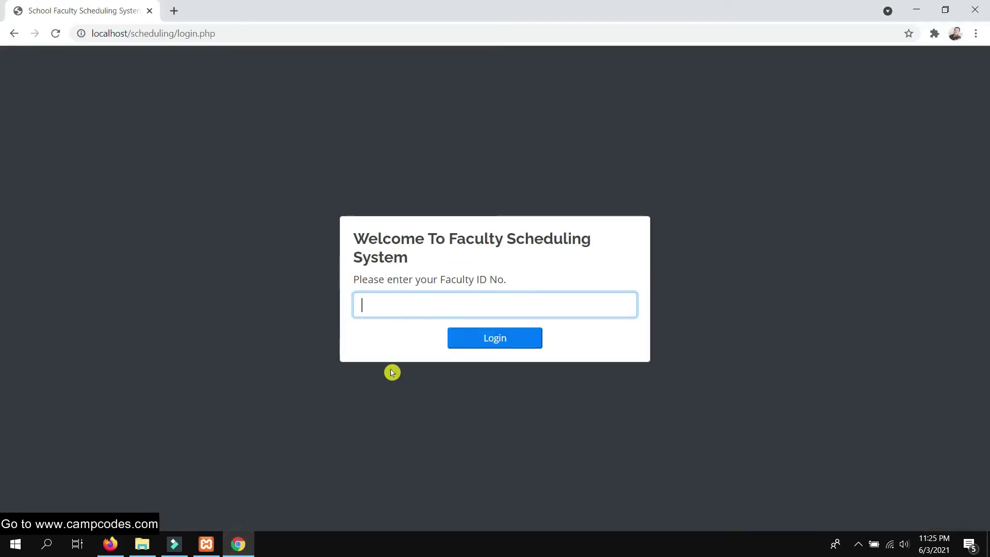
Log in with the pasted faculty ID and select June 2 and June 3 on the calendar
right_click(409, 307)
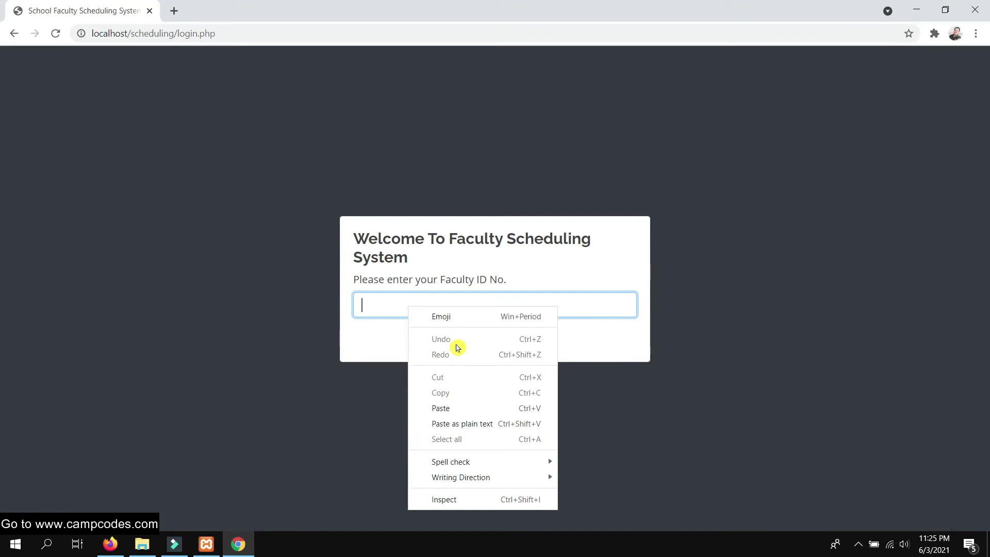
click(449, 413)
click(491, 339)
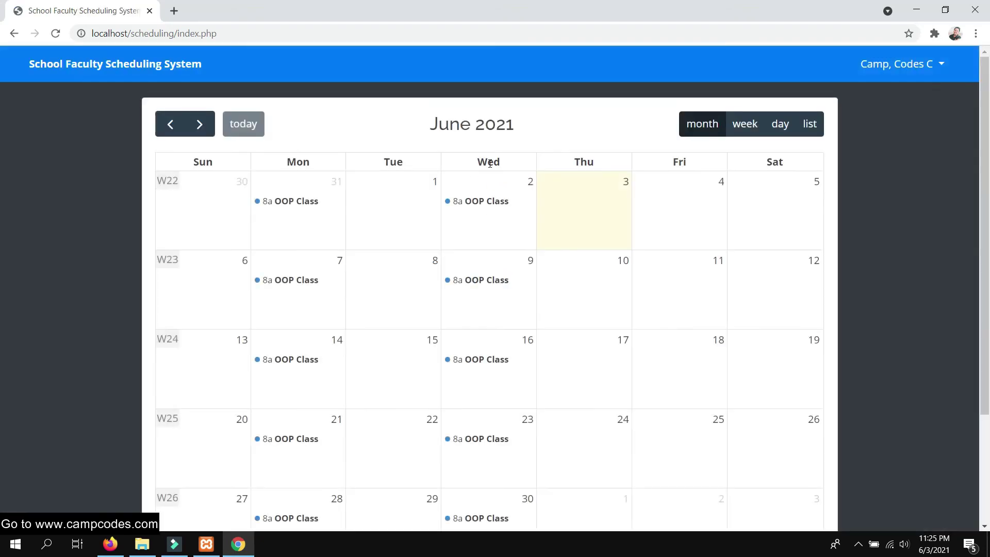
scroll(513, 160, down, 3)
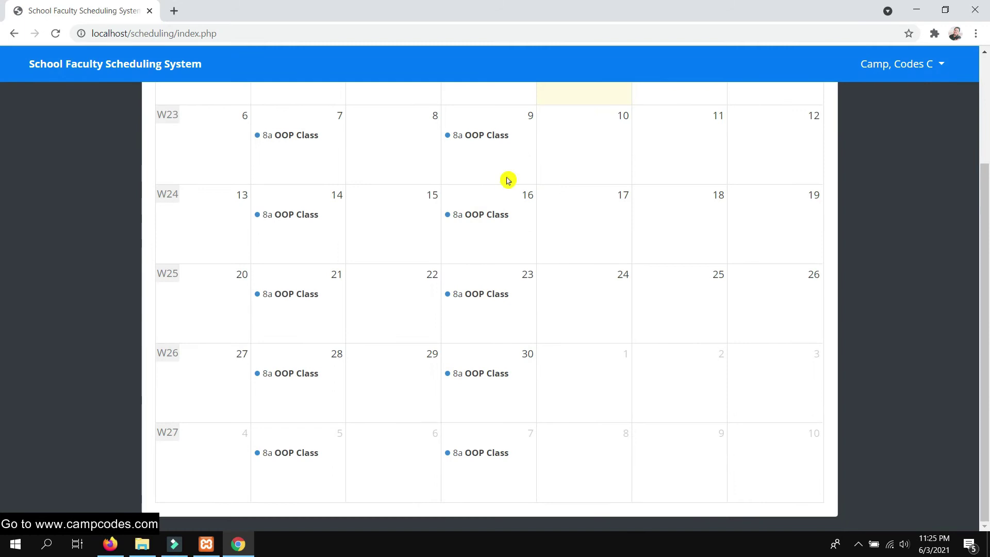
scroll(511, 186, up, 3)
click(516, 235)
click(617, 221)
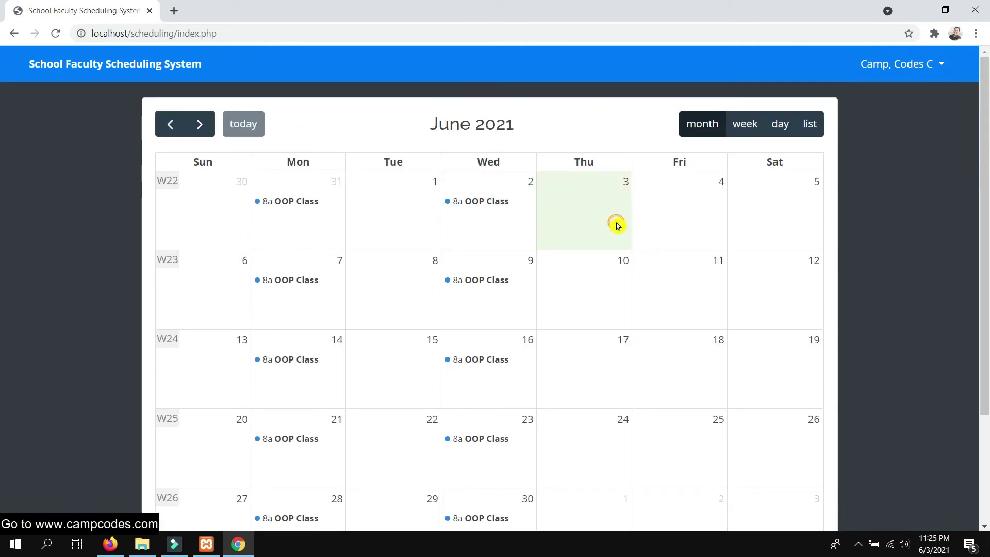
scroll(425, 276, down, 2)
scroll(541, 242, up, 2)
click(533, 212)
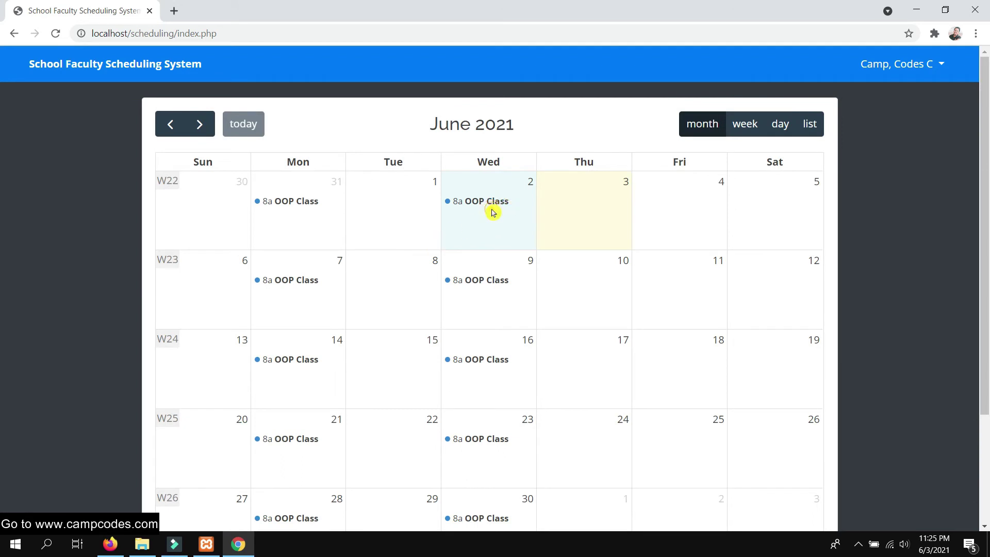
Review the May 31 and June 2 OOP Class details, then bring Firefox forward
click(281, 201)
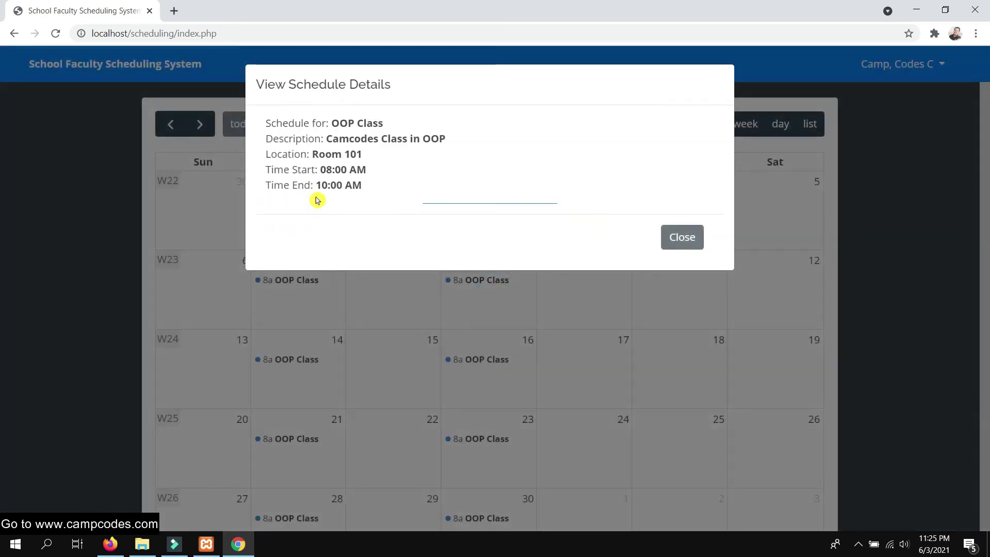
click(698, 238)
click(470, 202)
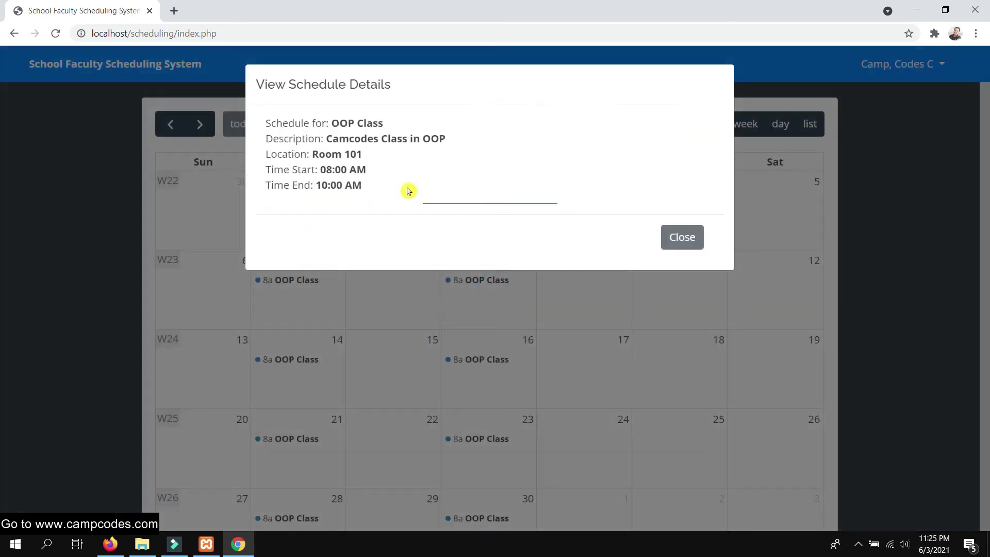
drag(371, 181, 264, 121)
click(375, 170)
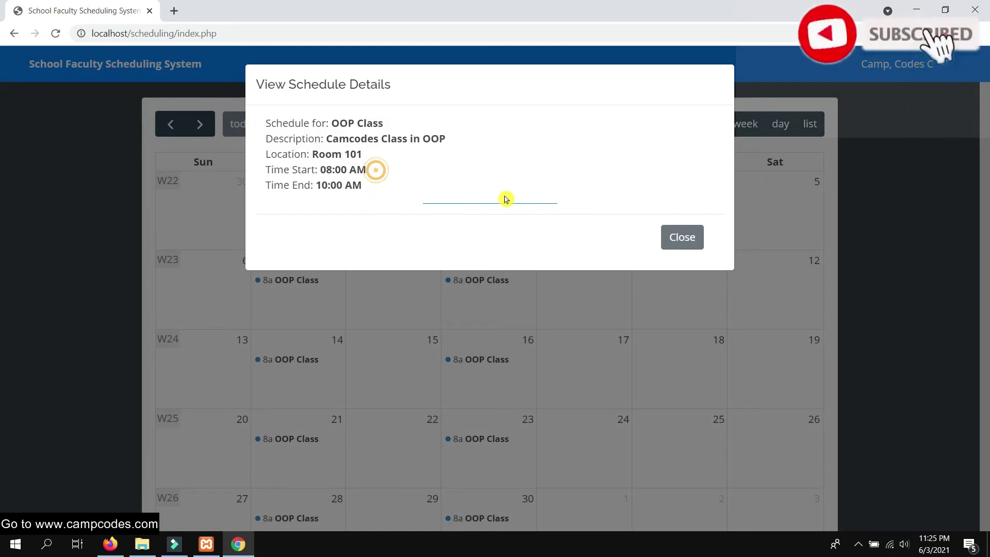
click(690, 240)
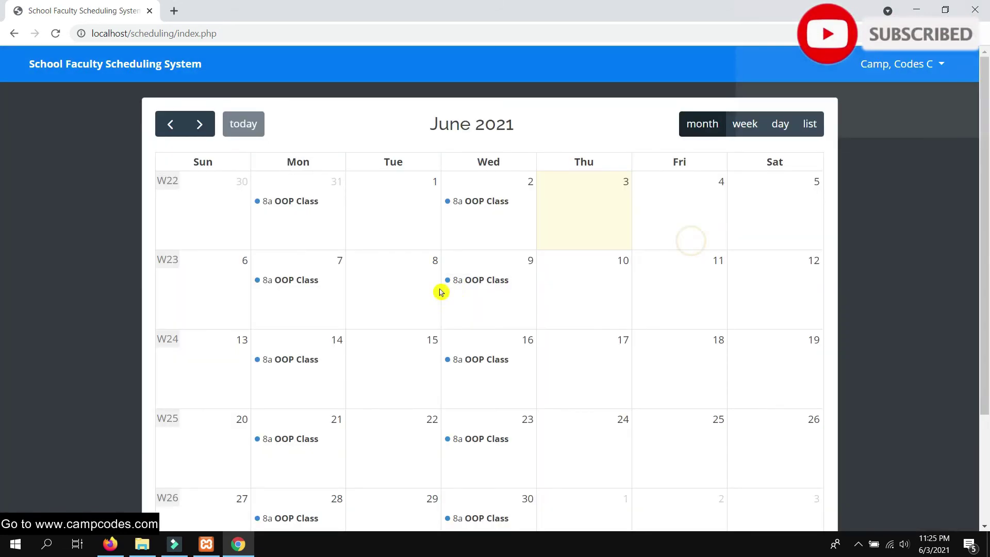
click(110, 544)
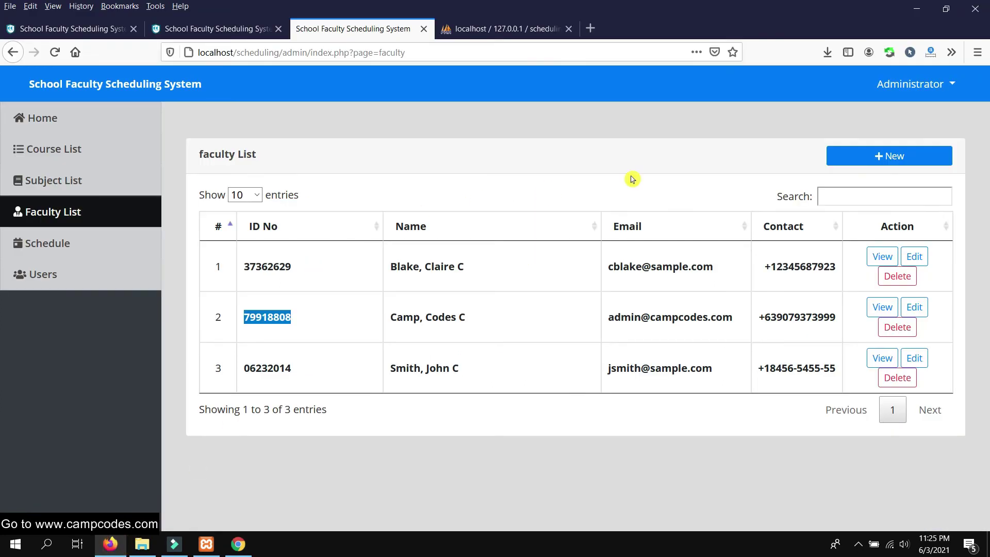
Browse the admin Schedule calendar in Firefox, then return to Chrome's faculty calendar
click(71, 248)
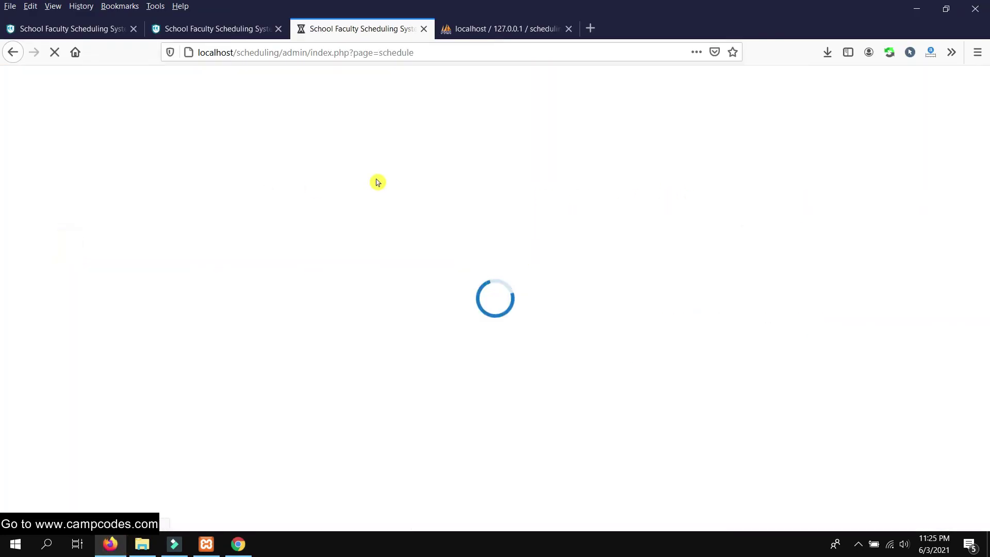
scroll(648, 206, down, 5)
scroll(652, 206, up, 5)
scroll(614, 244, down, 1)
scroll(614, 244, up, 1)
click(238, 544)
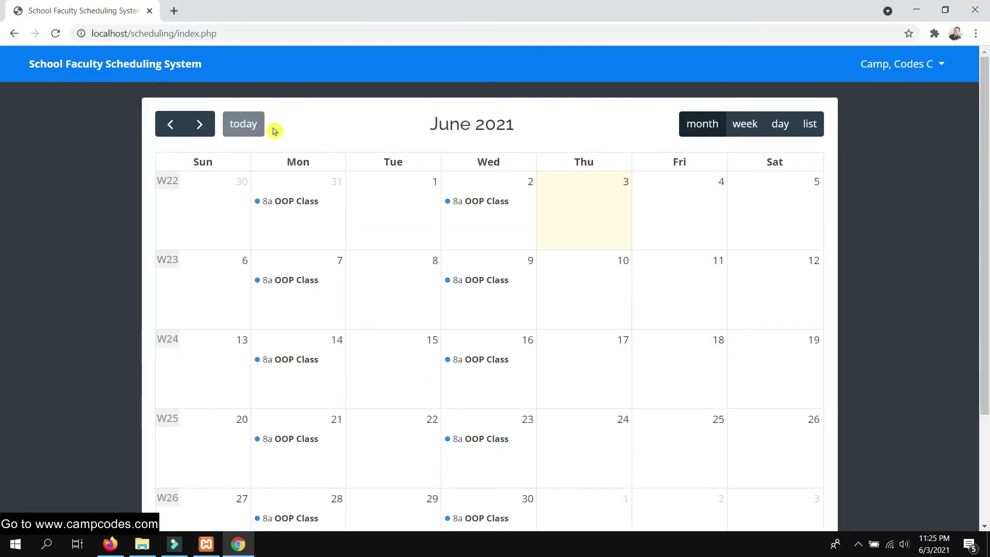
Advance the faculty calendar through July to August 2021, which has no classes
click(200, 124)
scroll(567, 259, down, 3)
scroll(567, 259, up, 3)
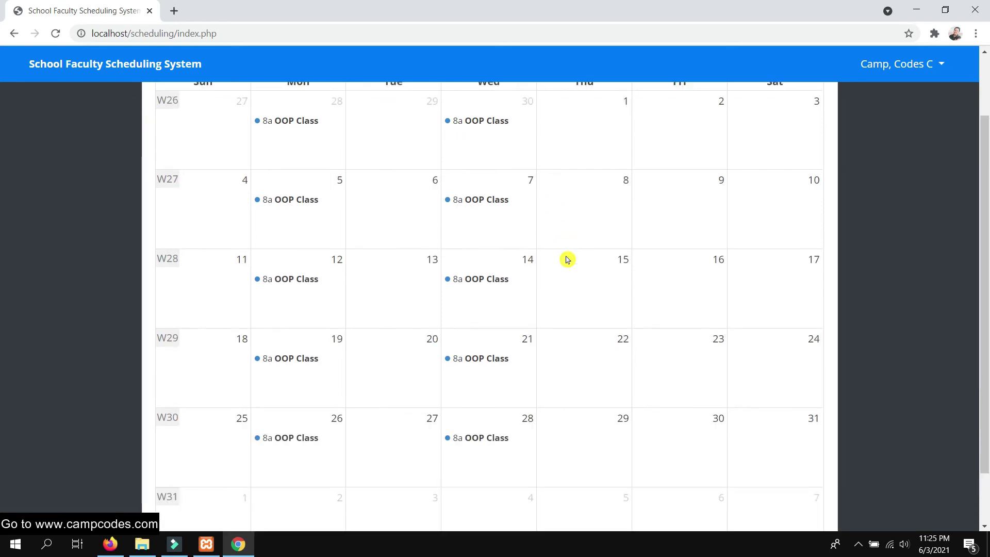
scroll(731, 222, down, 3)
scroll(645, 239, up, 3)
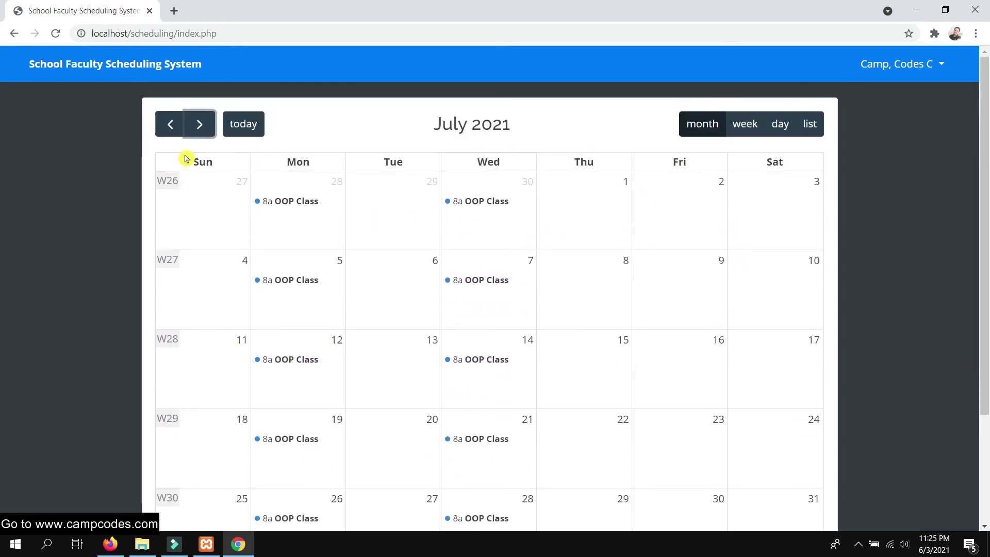
click(200, 123)
Return the calendar to July 2021, then start a new schedule in Firefox's admin page
drag(580, 125, 430, 128)
click(415, 130)
triple_click(423, 125)
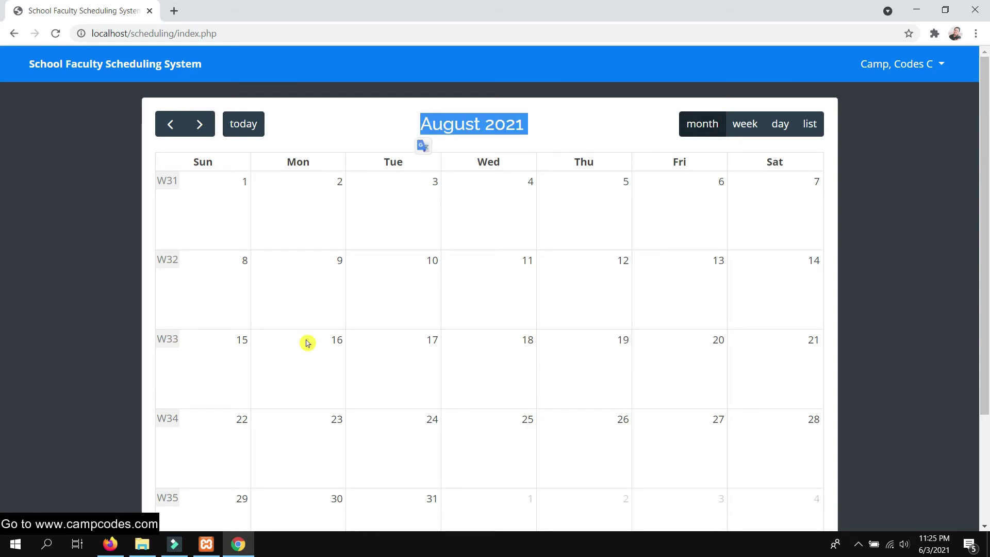
click(170, 124)
scroll(488, 325, down, 3)
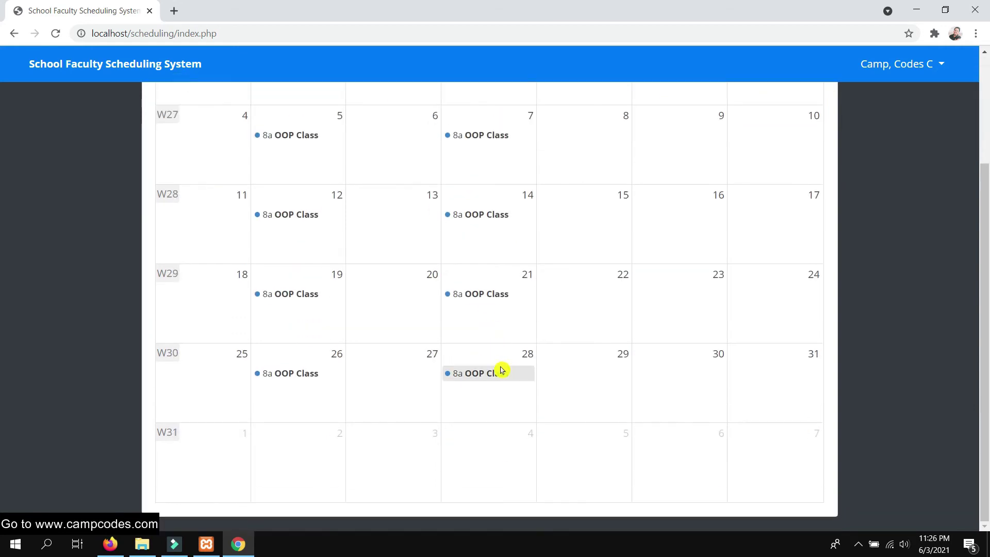
scroll(456, 387, up, 3)
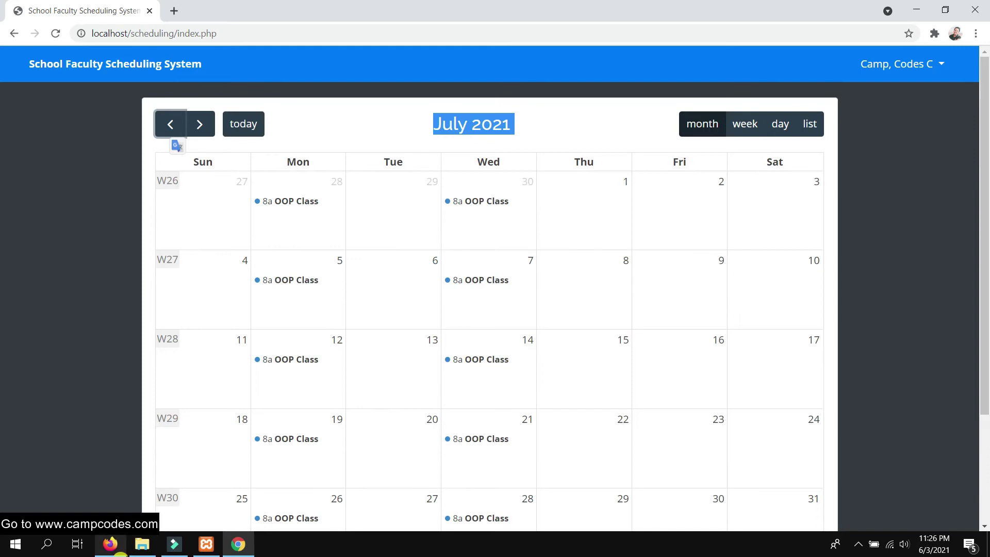
click(111, 544)
click(877, 155)
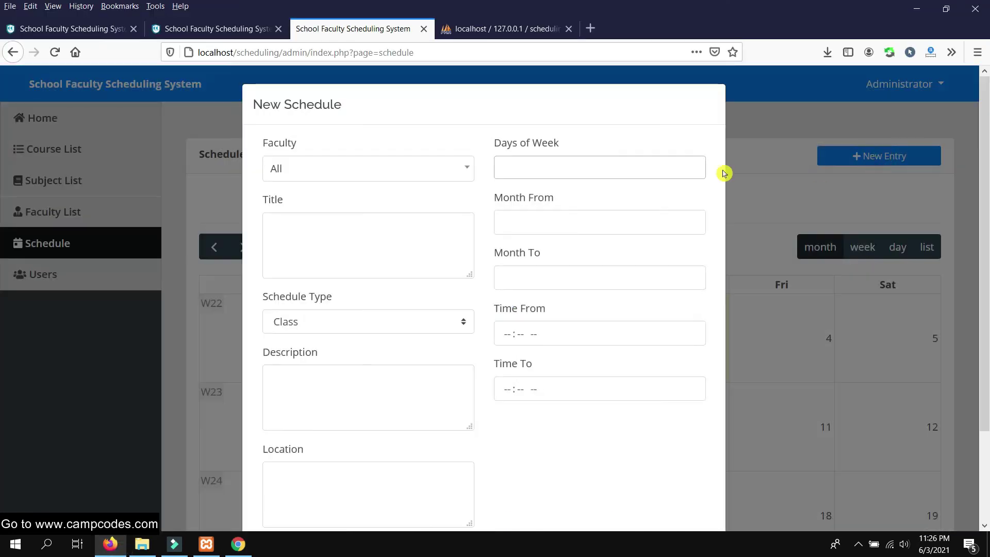
Assign the new entry to a faculty member on Sunday, titled Meeting with Sunday Class
click(357, 167)
click(316, 267)
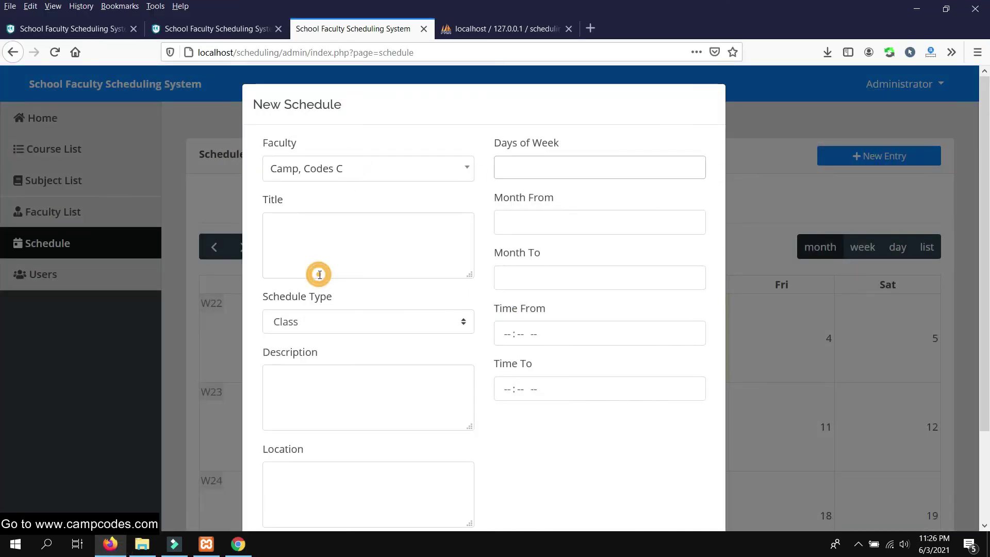
click(573, 168)
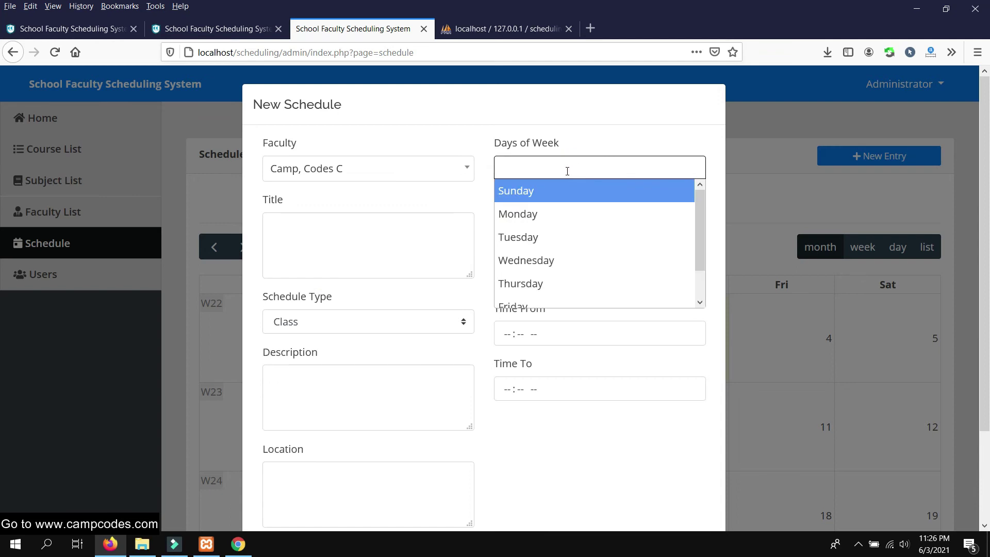
click(572, 200)
click(399, 231)
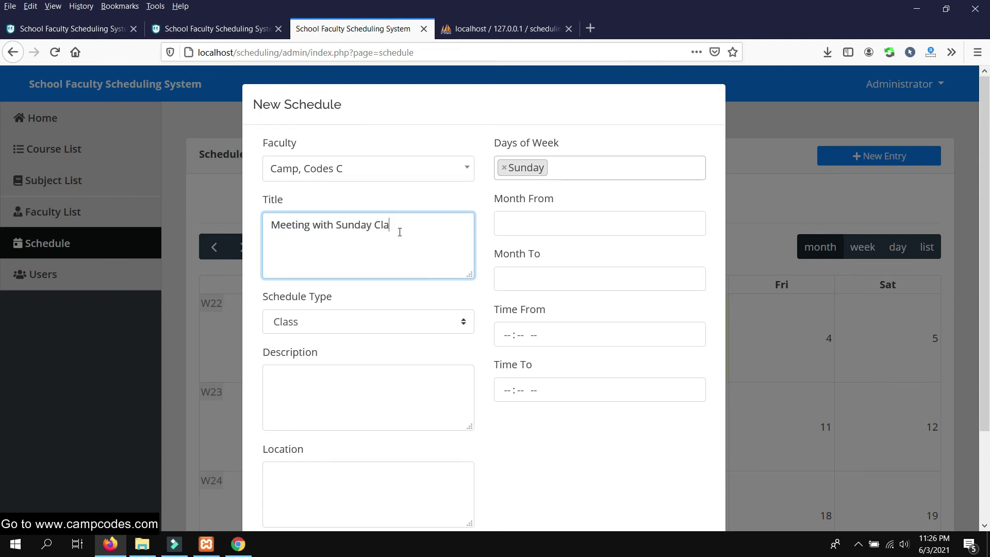
Set the schedule to run from August to August
click(522, 229)
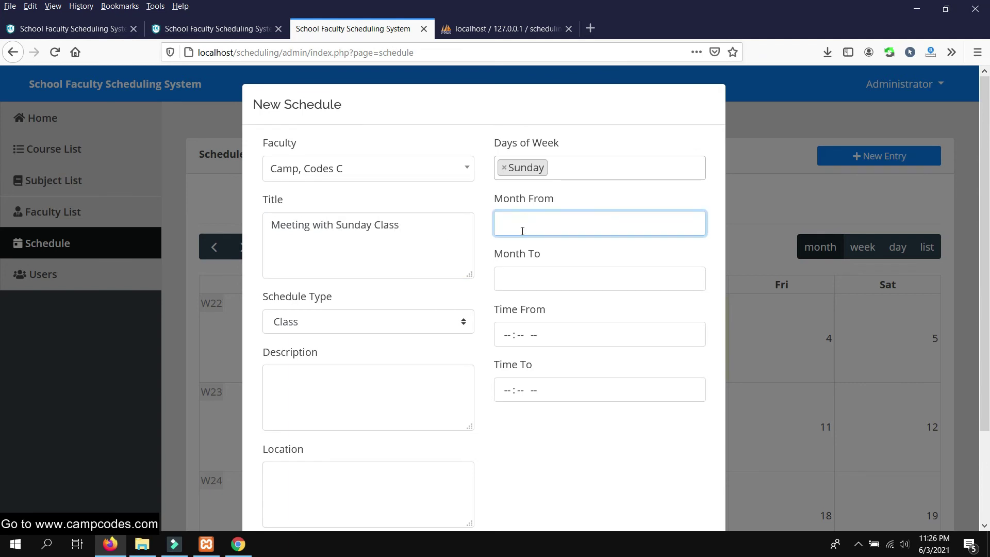
text(August)
key(Tab)
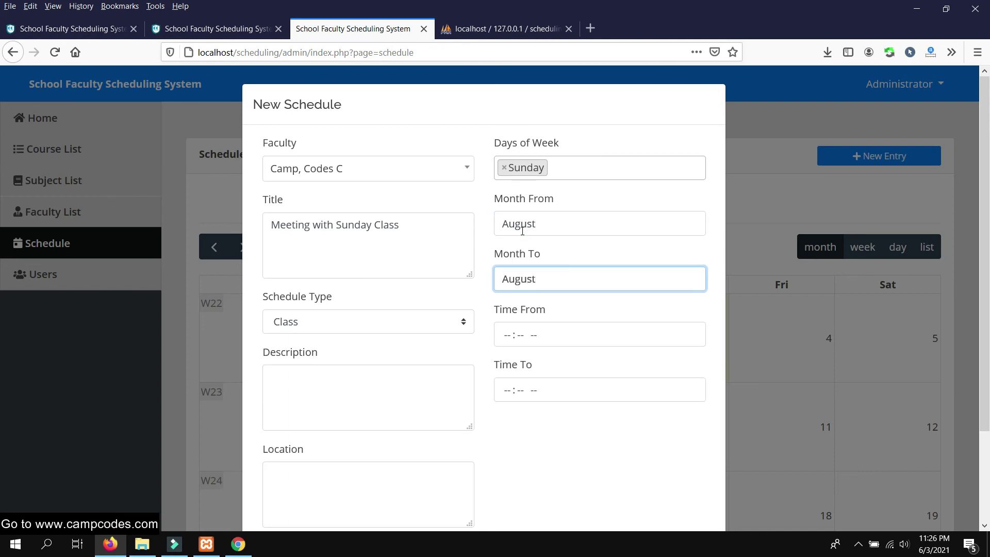
scroll(411, 206, down, 3)
Make the schedule type Meeting, running 09:00 to 09:30 AM
click(376, 238)
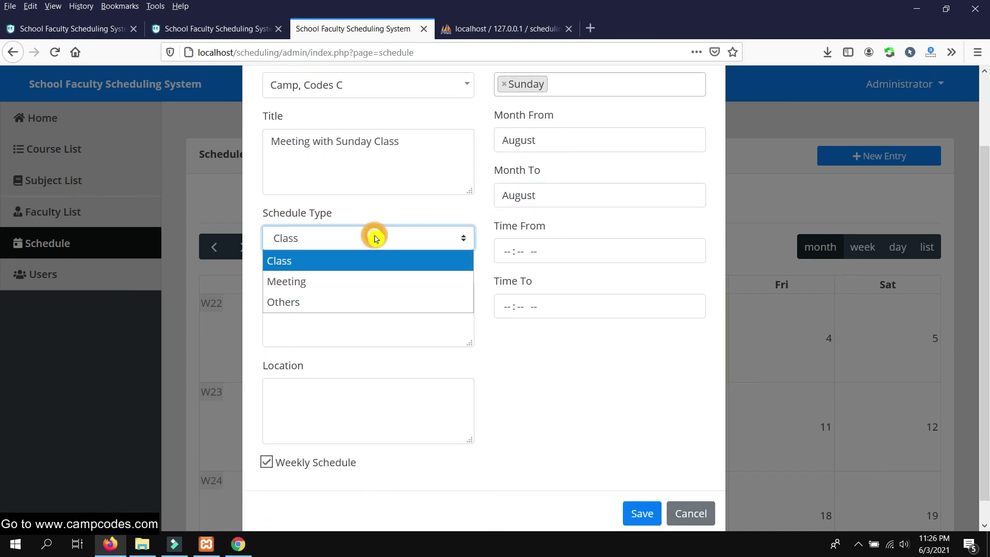
click(345, 282)
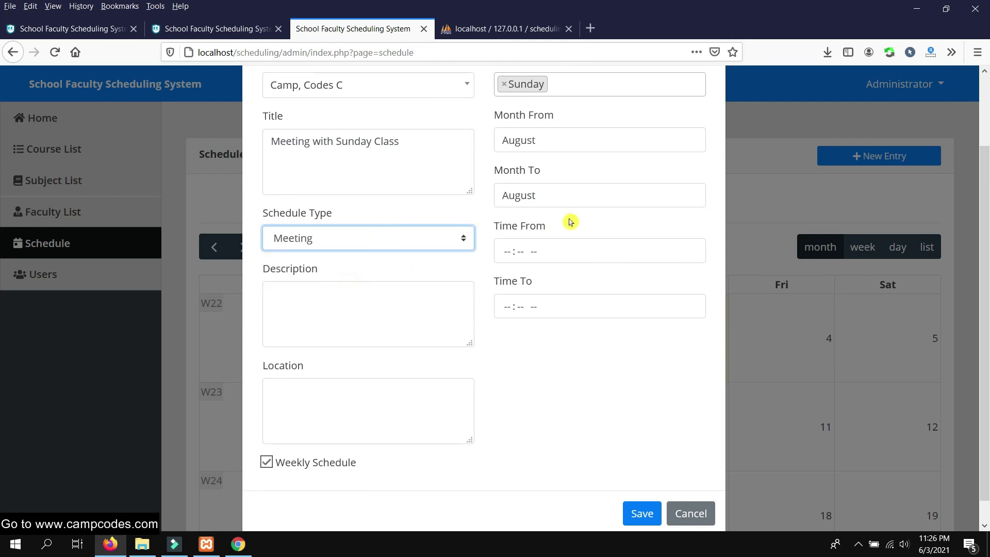
click(508, 258)
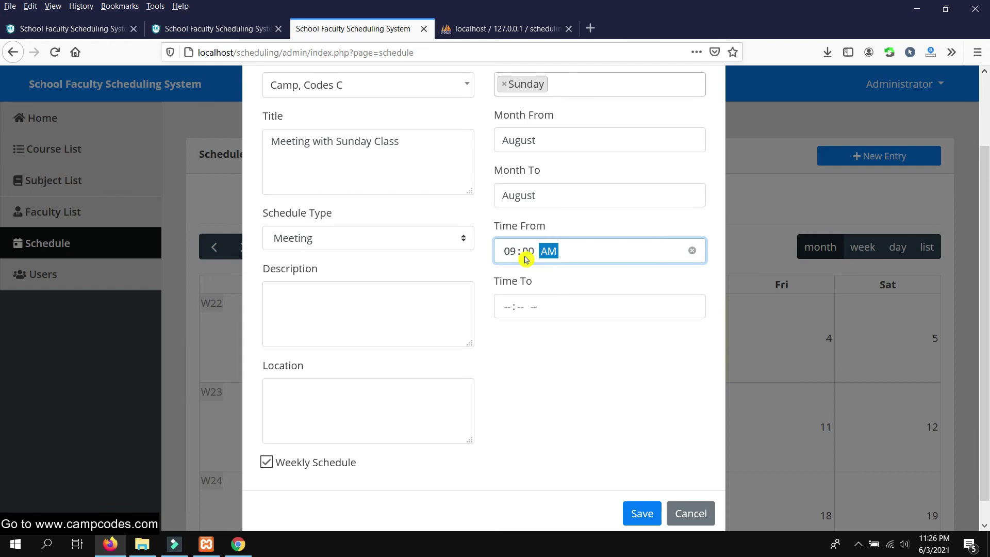
click(505, 305)
text(09:30 AM)
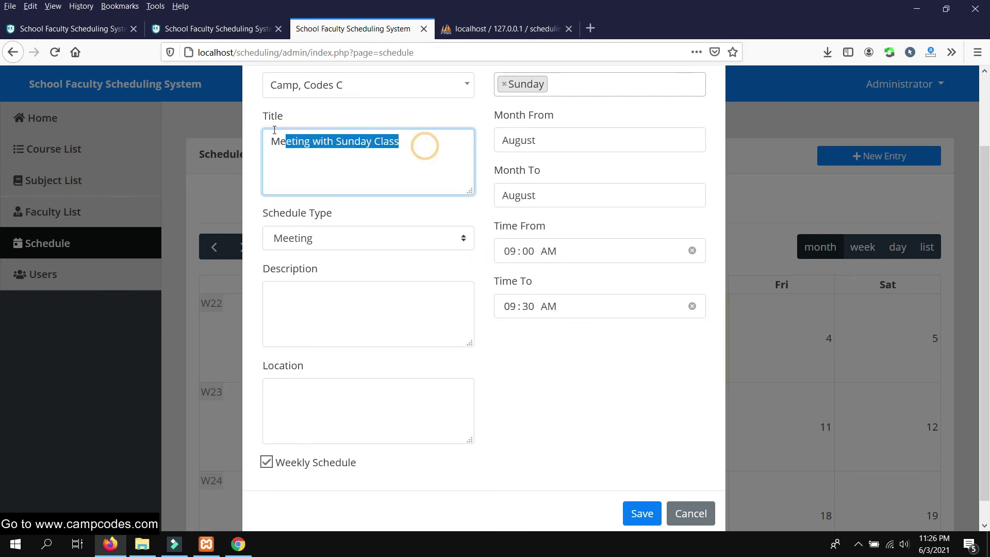
Copy the title Meeting with Sunday Class into the Description box
drag(426, 146, 270, 142)
right_click(294, 138)
click(340, 187)
click(323, 294)
right_click(320, 291)
click(385, 353)
Set the location to Via Zoom and save the weekly meeting
click(289, 410)
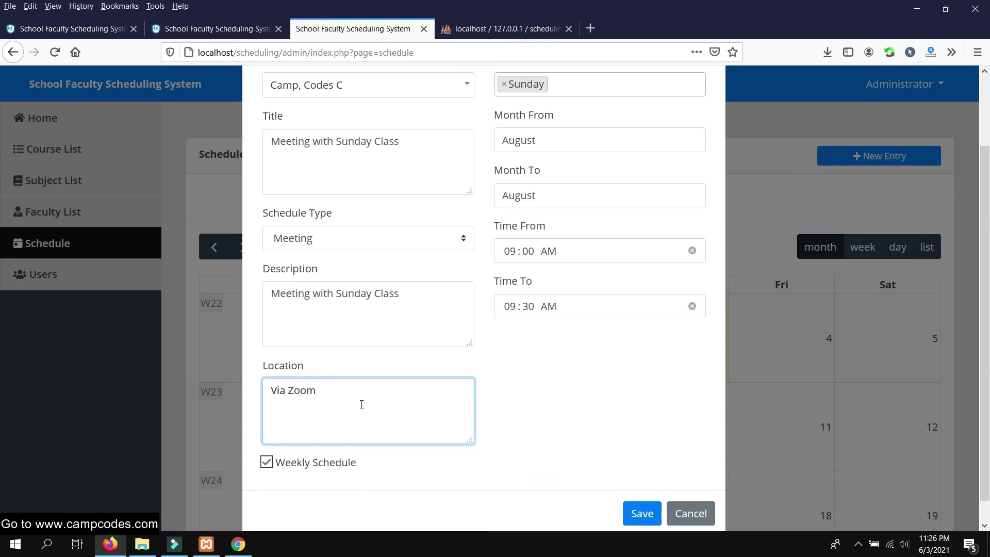
scroll(376, 404, up, 2)
scroll(541, 316, down, 3)
scroll(603, 403, up, 3)
scroll(619, 438, down, 3)
click(640, 485)
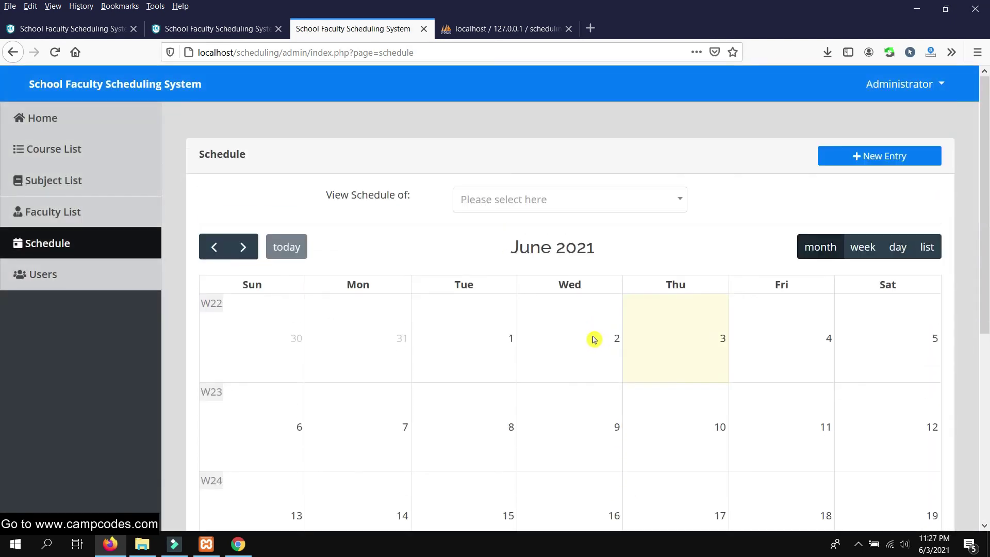
Reload the Chrome faculty calendar and inspect the new Sunday meeting's details
click(238, 544)
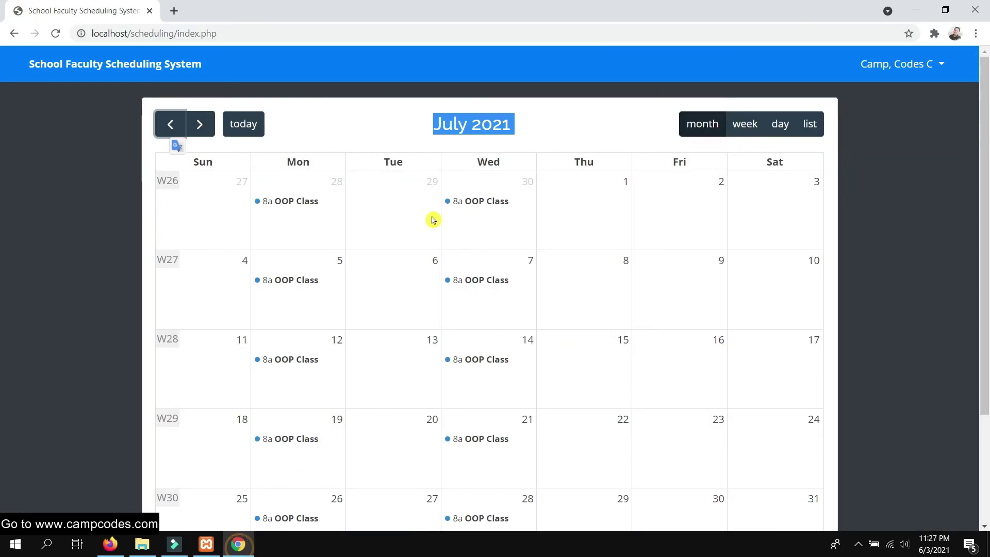
right_click(110, 17)
click(138, 92)
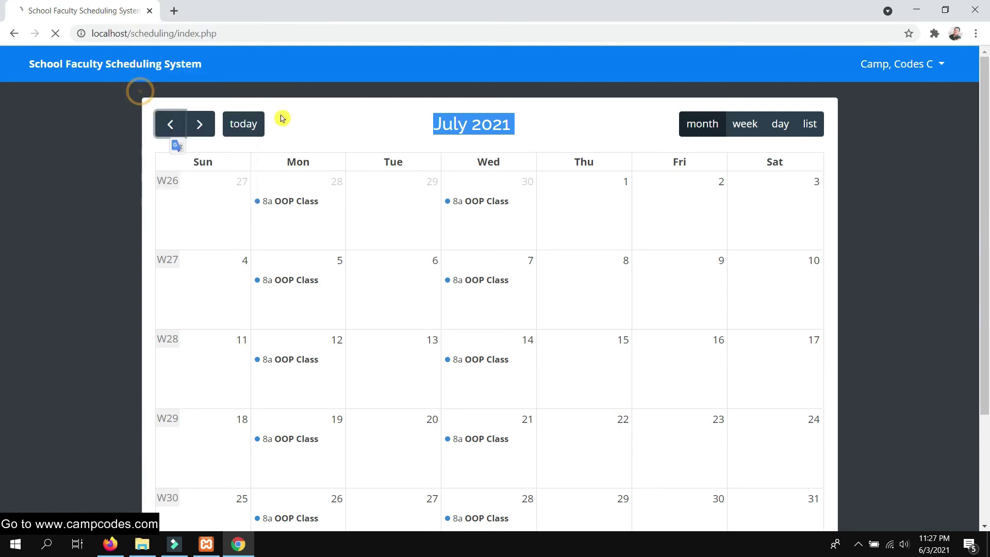
scroll(495, 237, down, 3)
scroll(495, 272, up, 3)
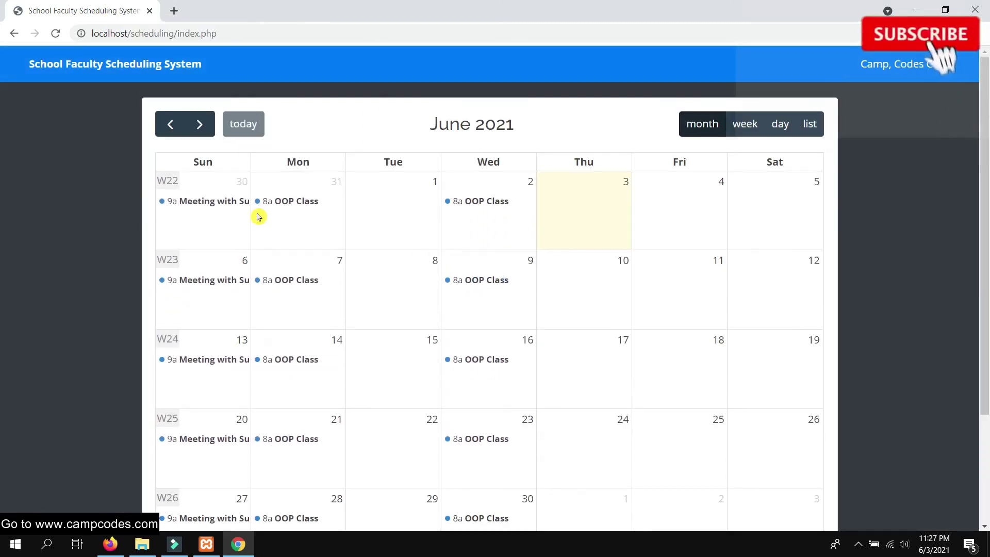
click(223, 211)
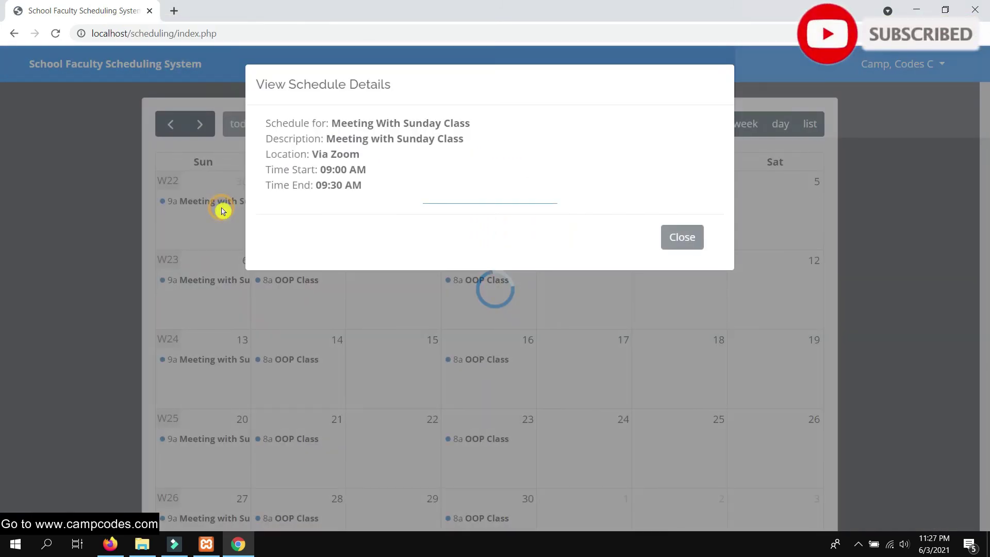
click(683, 238)
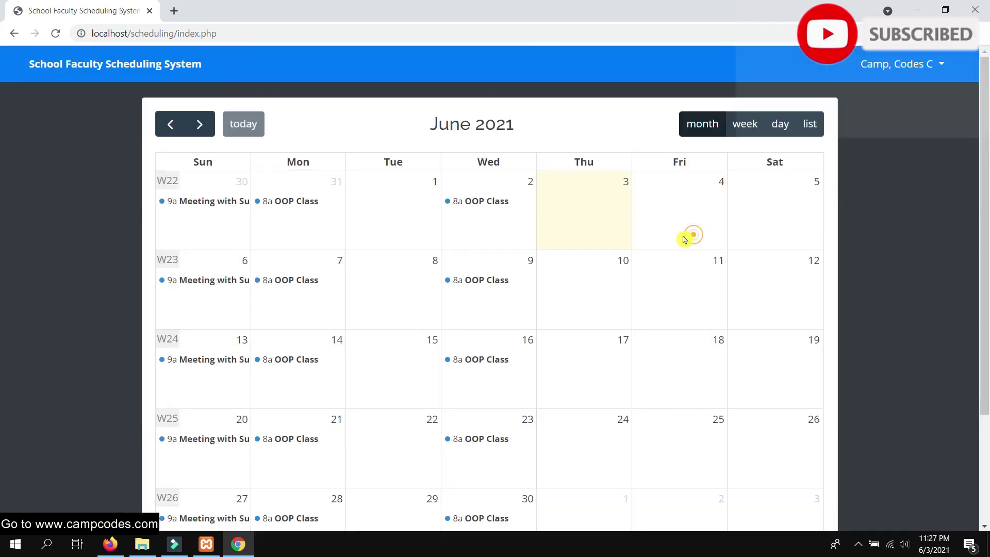
Advance to August 2021 and check the August 1, 8 and 15 meeting details
click(205, 126)
click(209, 128)
scroll(232, 196, down, 3)
scroll(217, 227, up, 3)
click(192, 203)
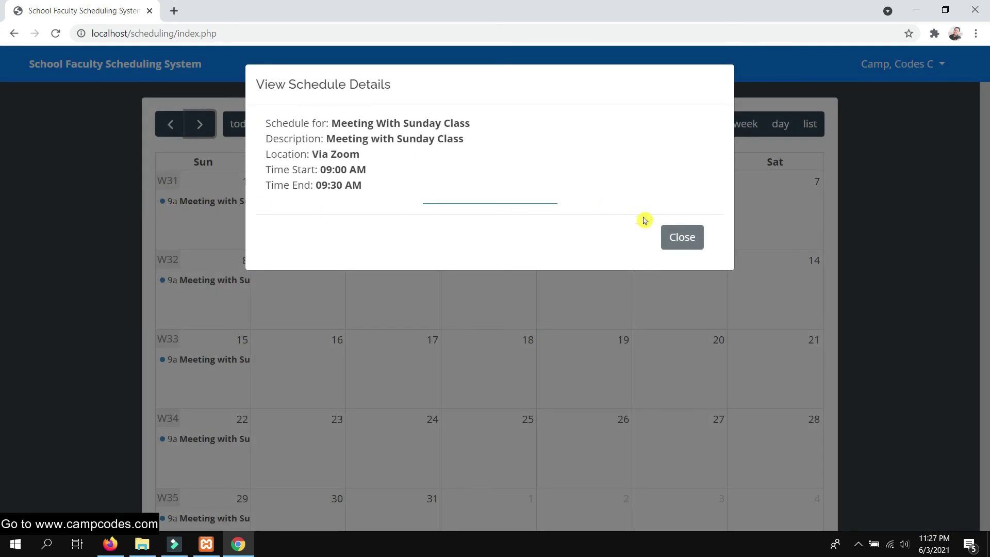
click(683, 238)
click(184, 280)
click(683, 237)
click(201, 359)
click(683, 237)
scroll(222, 258, down, 3)
scroll(216, 243, up, 3)
Step the calendar back to June 2021, then return to the Firefox admin Schedule page
click(172, 126)
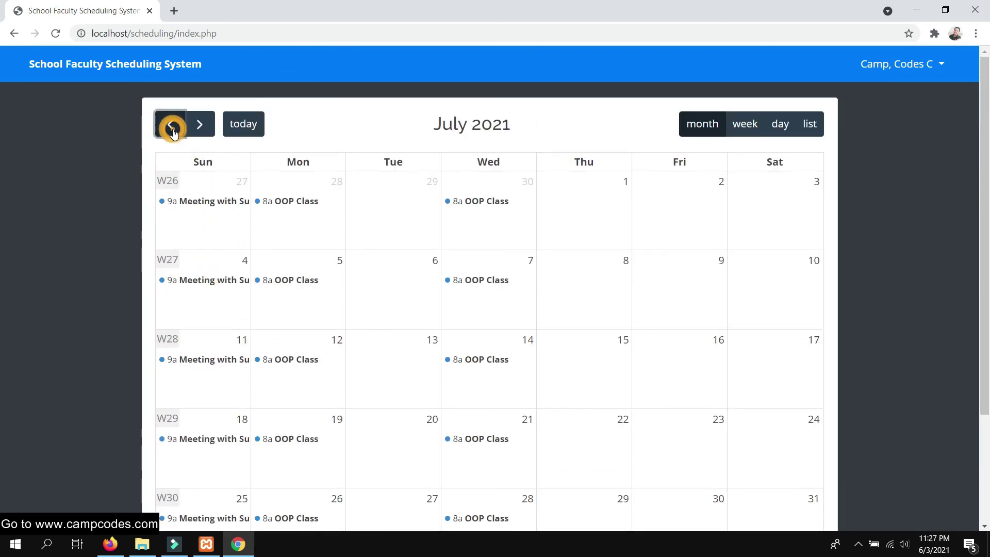
click(169, 125)
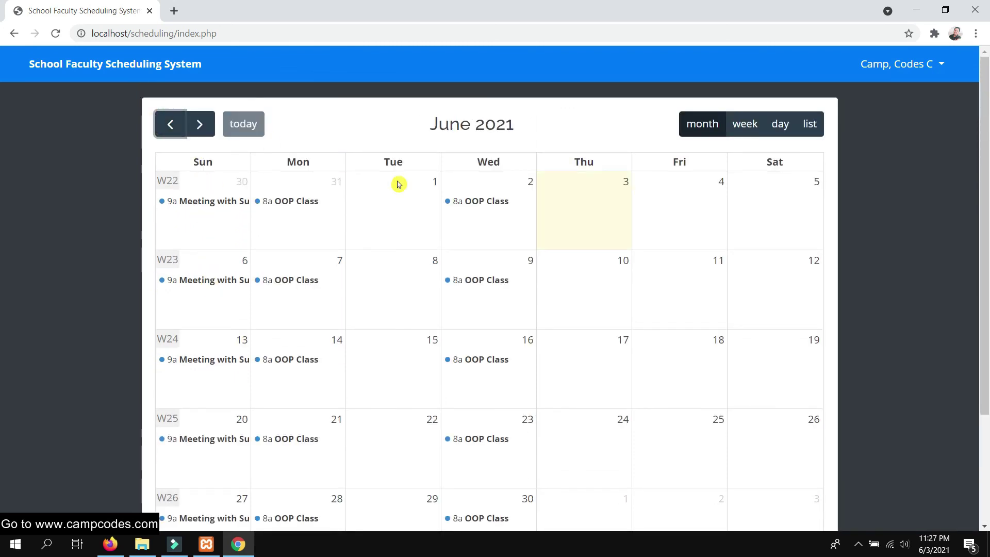
scroll(445, 218, down, 3)
scroll(426, 243, up, 3)
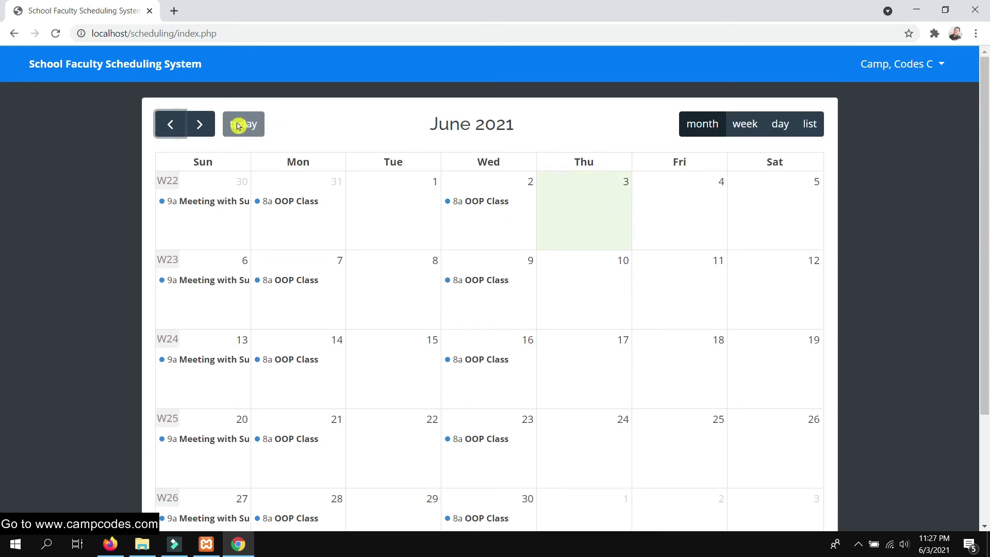
click(113, 544)
scroll(592, 258, down, 1)
scroll(601, 250, up, 1)
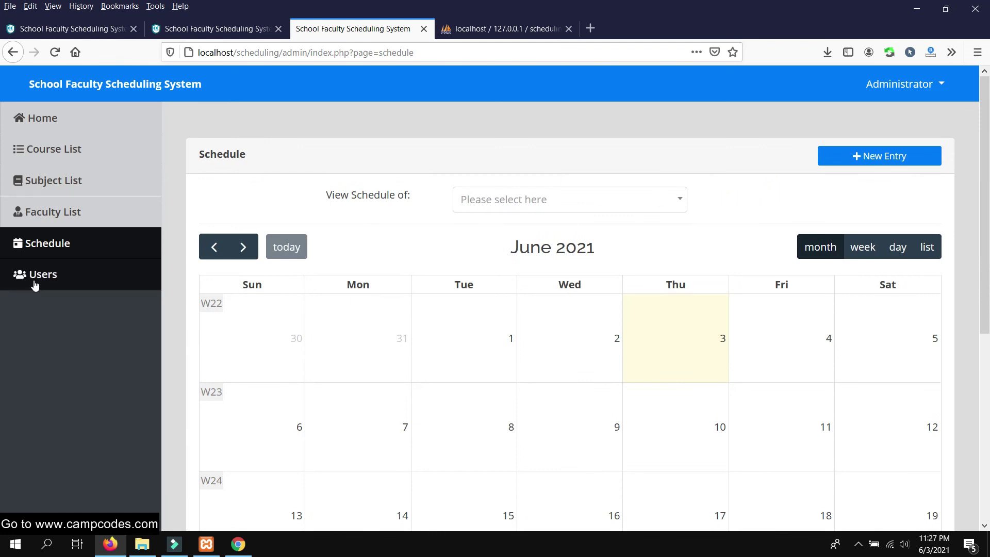
Open Users and submit a new user with name, username and password filled in
click(32, 276)
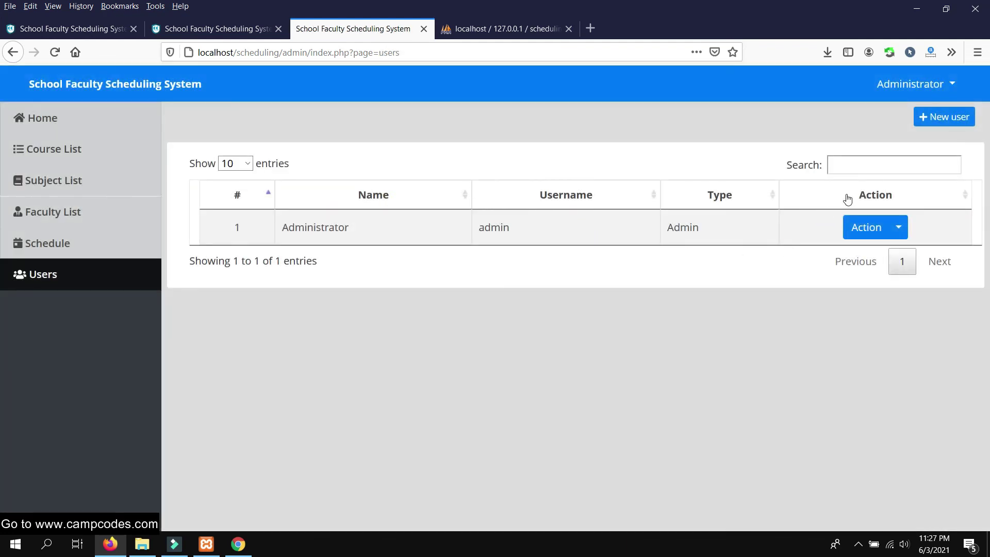
click(947, 119)
click(416, 157)
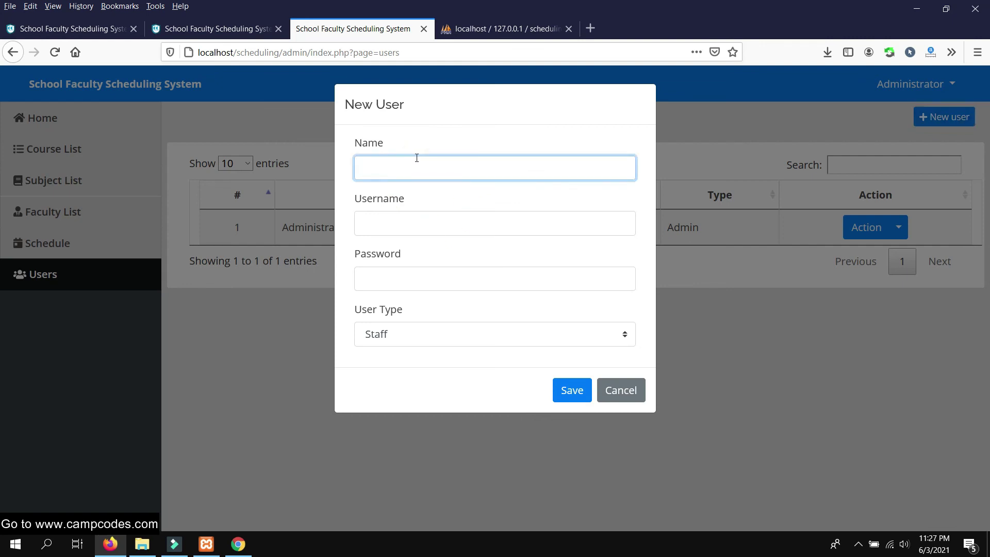
text(Cam)
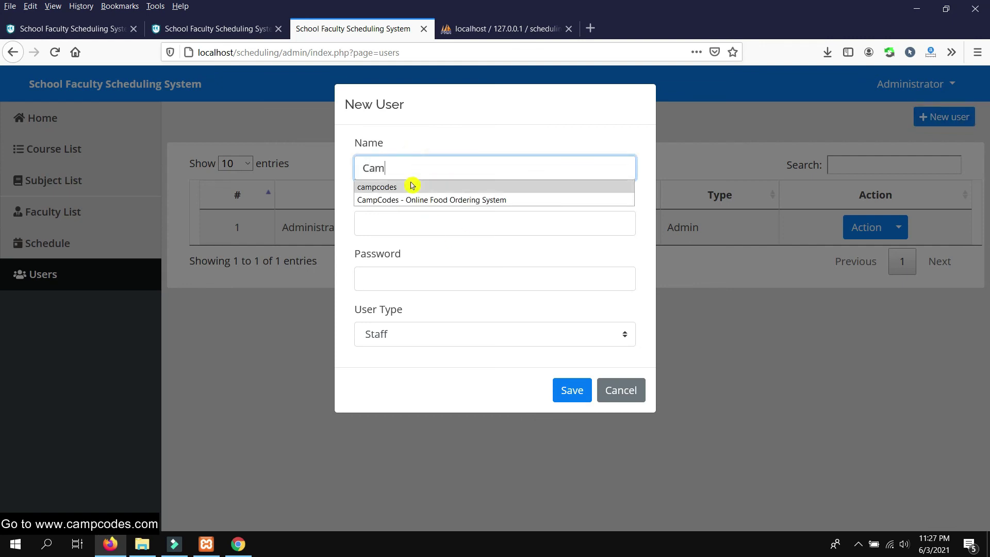
click(411, 187)
click(403, 221)
text(ca)
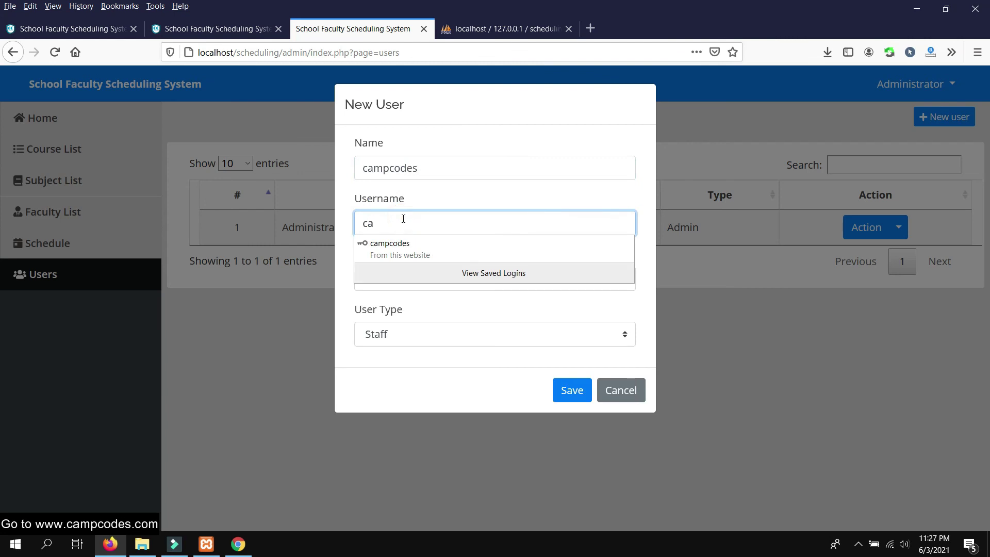
click(405, 248)
double_click(505, 283)
text(ca)
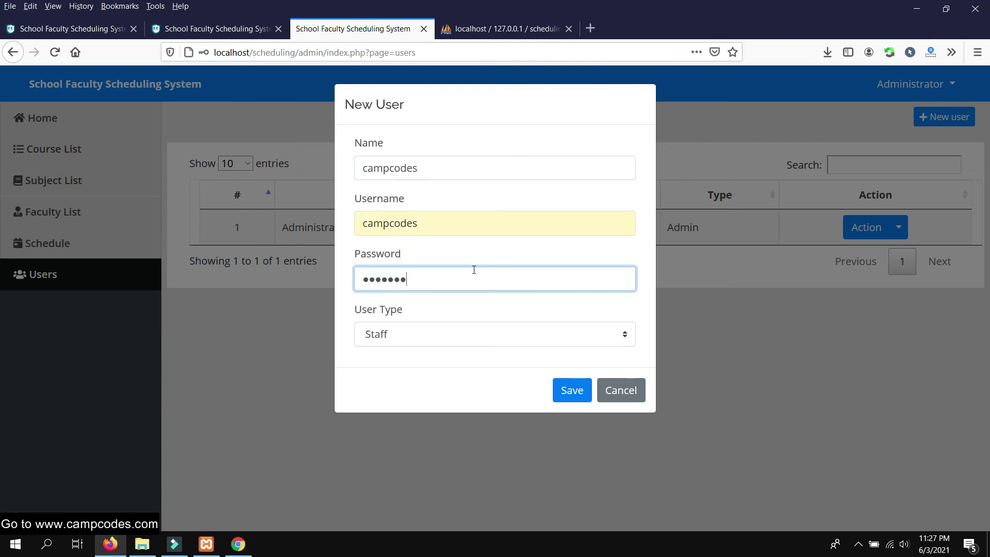
click(571, 388)
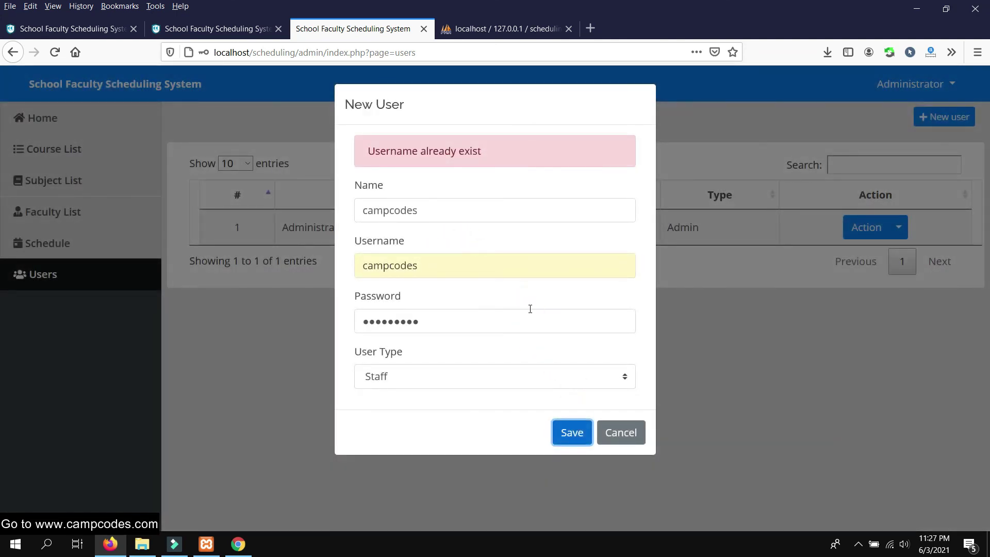
Append 1 to the duplicate username, resubmit, then cancel the New User form
click(449, 255)
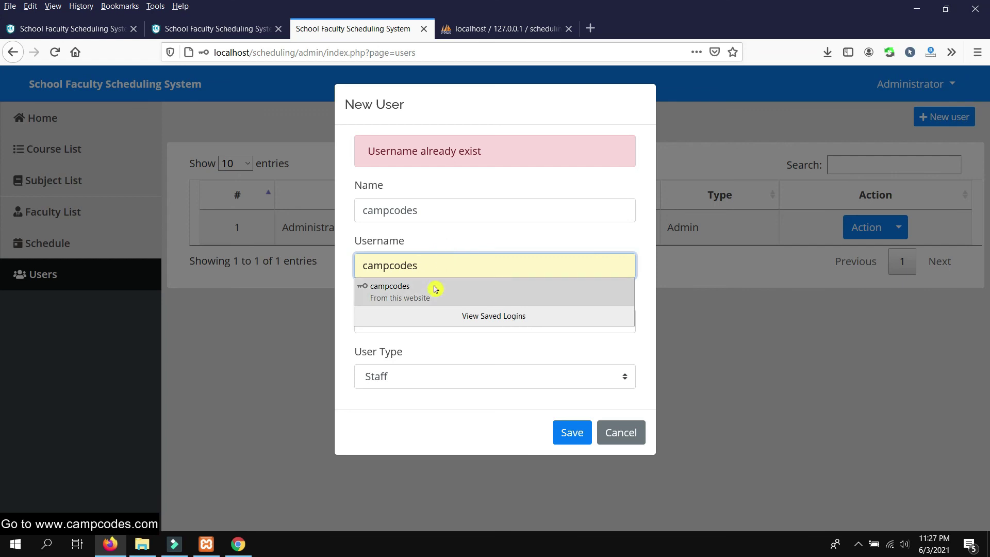
click(433, 285)
click(451, 261)
text(1)
click(565, 440)
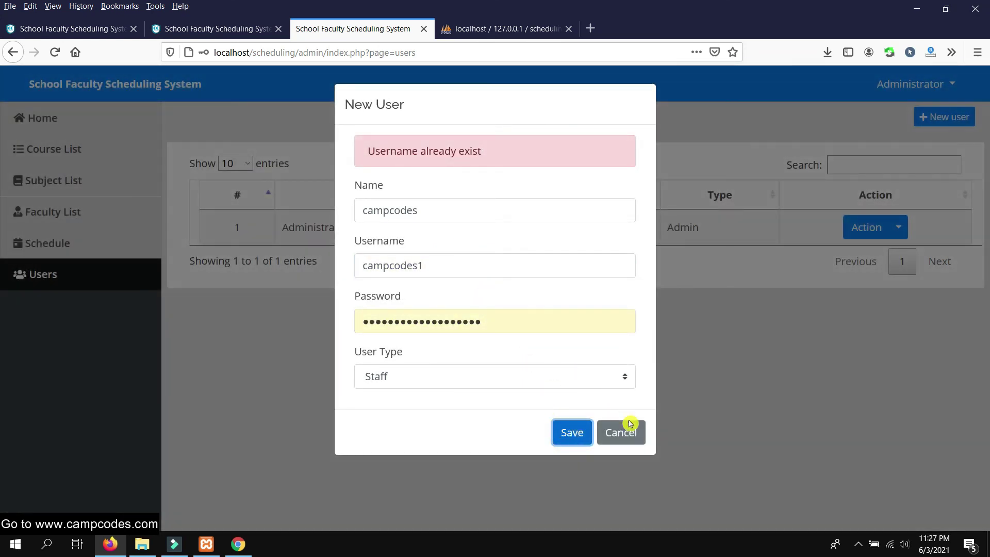
click(630, 424)
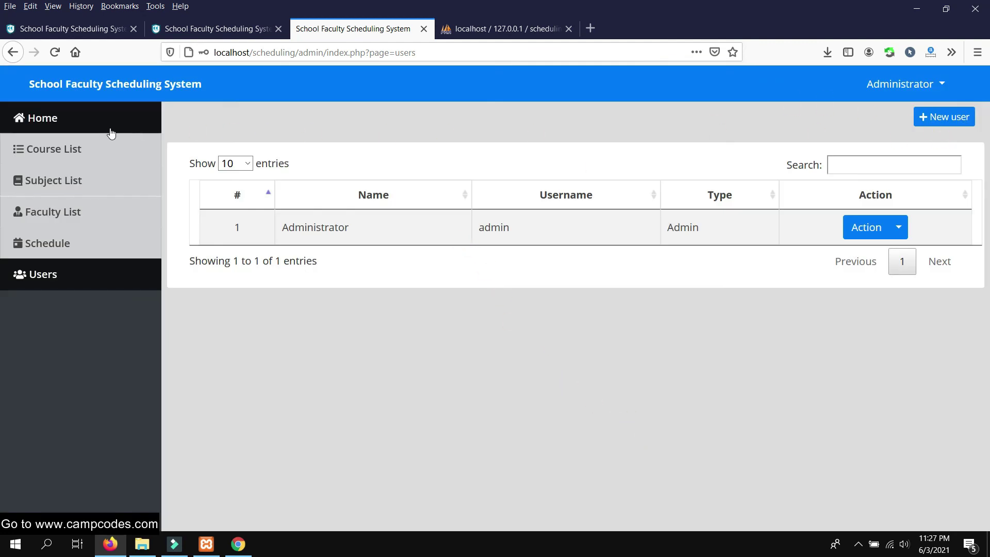
Return to the admin home page, declining Firefox's offer to save the login
click(54, 122)
click(377, 163)
click(377, 163)
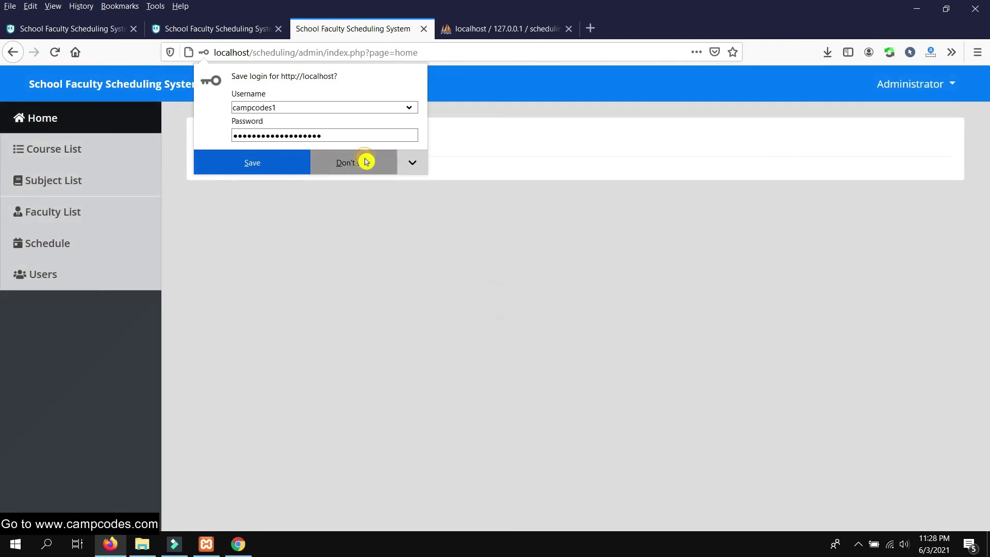
Move the Chrome faculty calendar forward to July 2021
click(238, 545)
scroll(442, 228, down, 1)
scroll(475, 248, up, 1)
click(200, 125)
scroll(752, 229, down, 3)
scroll(756, 227, up, 3)
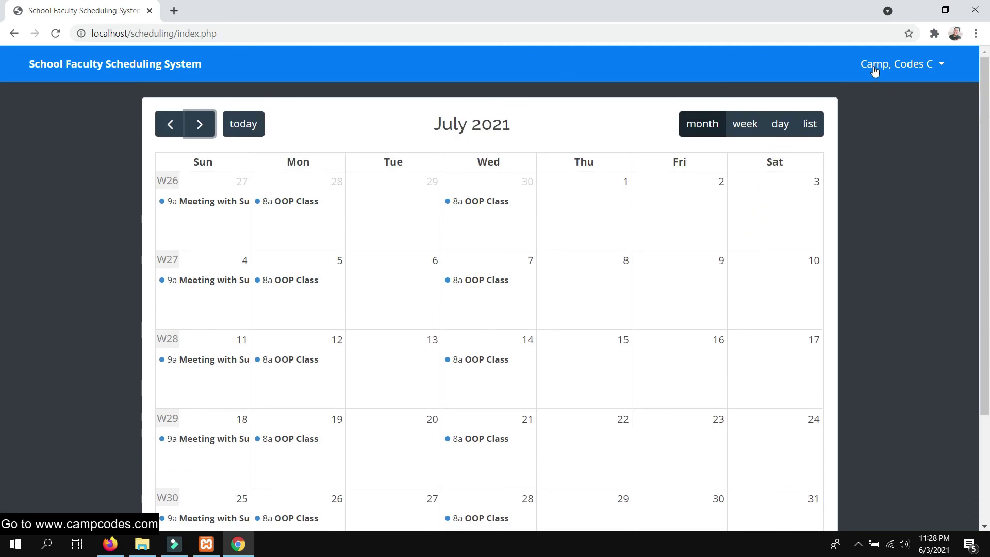
Open the faculty account menu, then show the Course List in Firefox
click(942, 66)
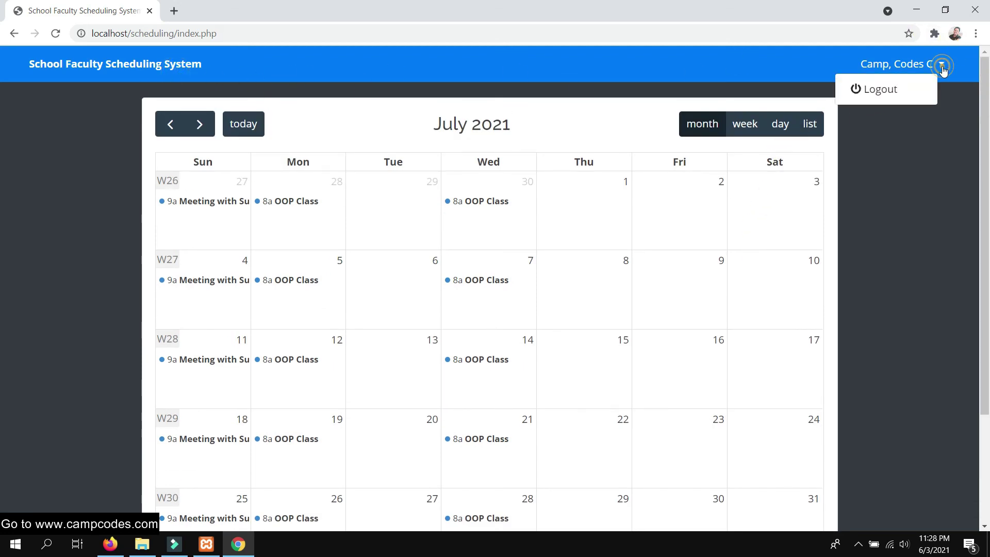
scroll(636, 276, down, 3)
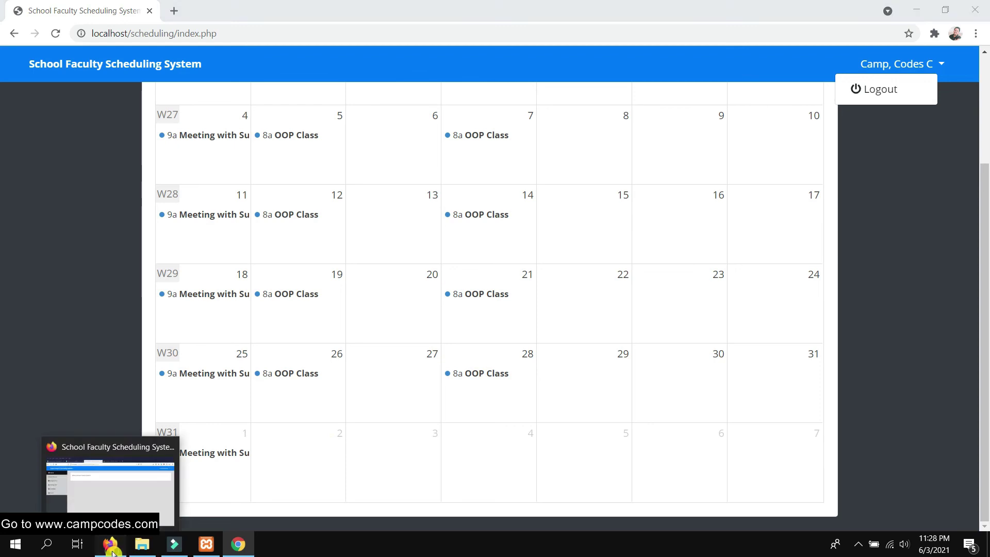
click(108, 543)
click(34, 151)
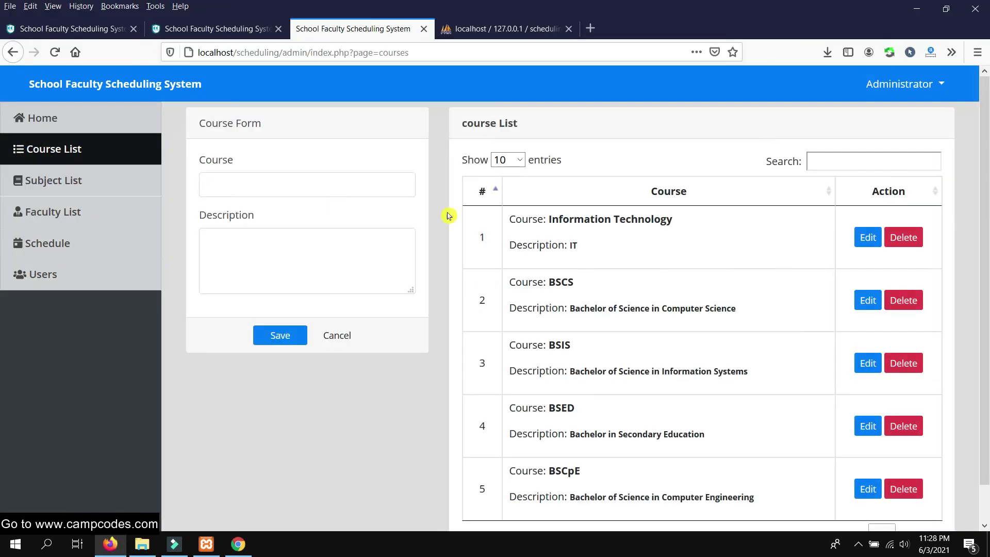
Open and look through the Subject List
scroll(736, 332, up, 1)
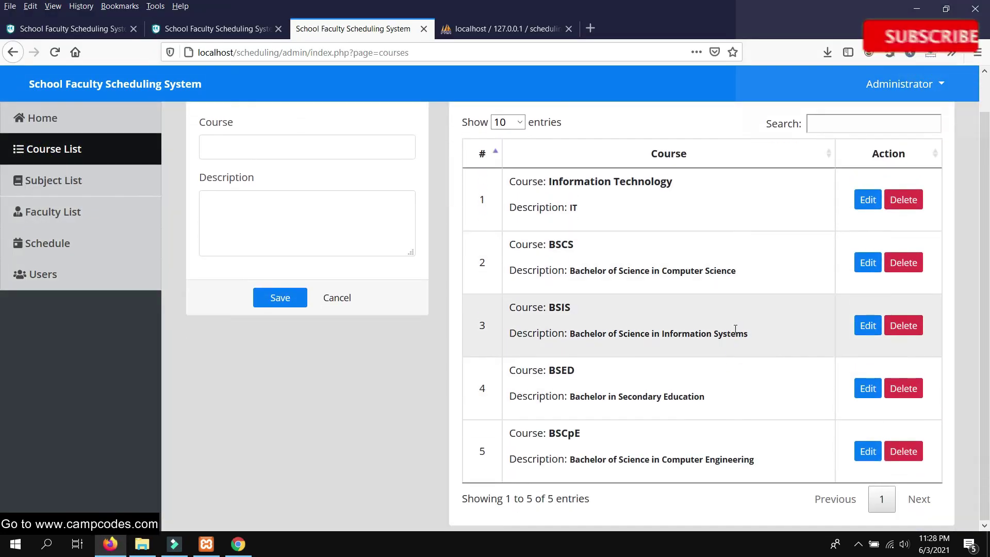
click(73, 175)
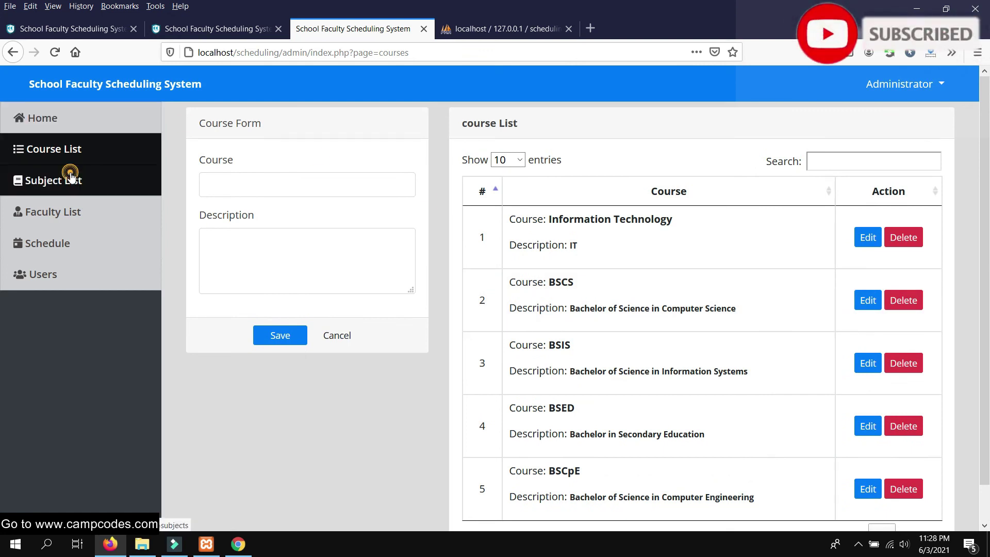
scroll(504, 254, down, 2)
scroll(536, 261, up, 2)
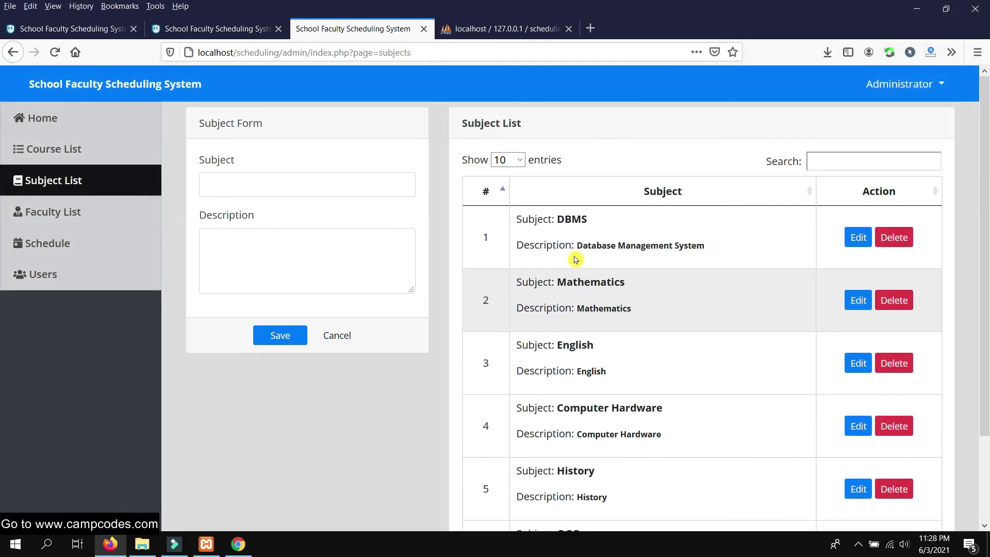
View the Administrator's Manage Account dialog, cancel it, and go back Home
click(940, 88)
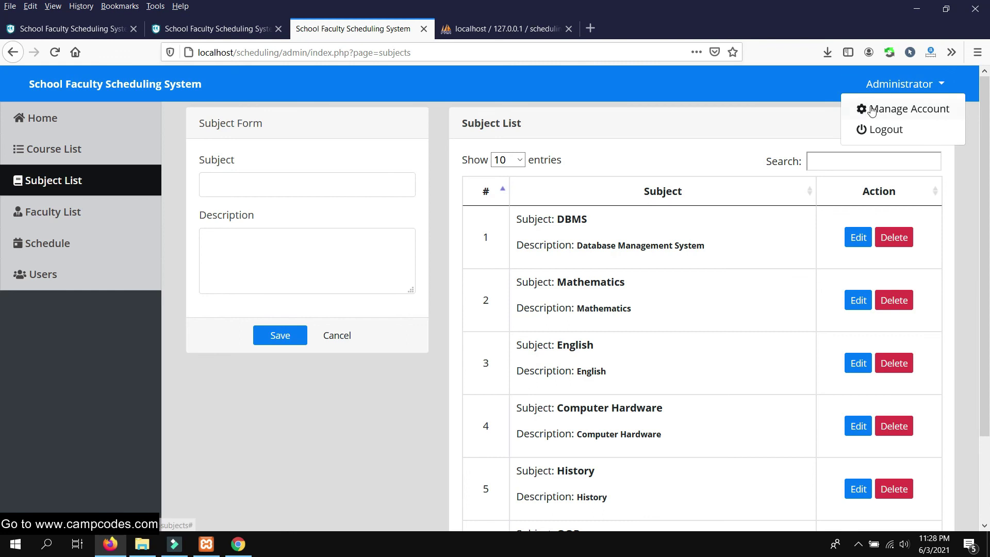
click(871, 111)
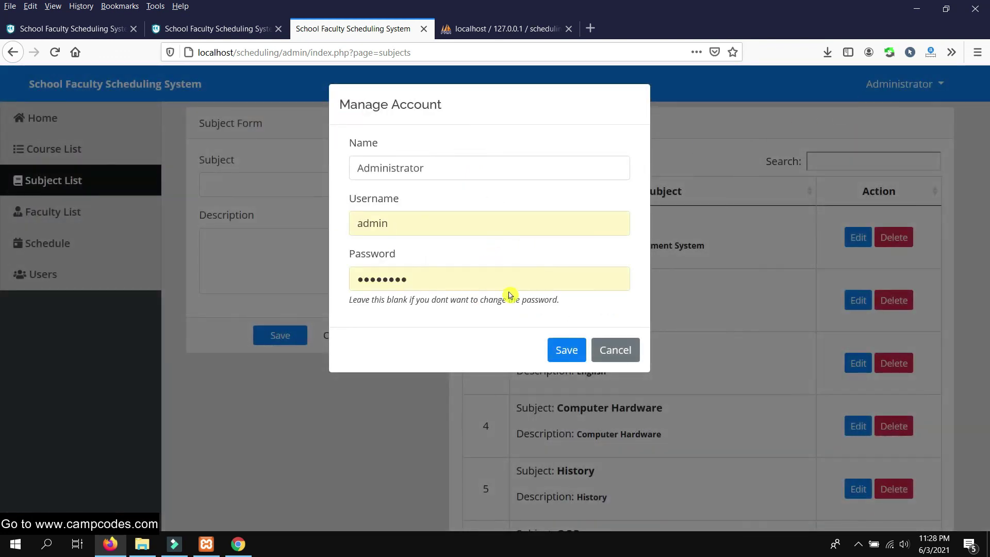
click(616, 349)
click(98, 121)
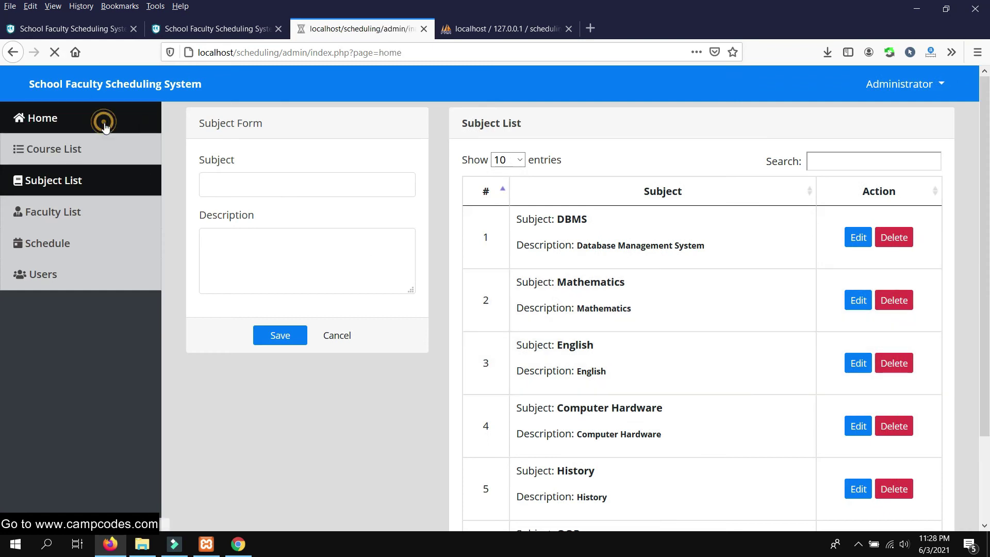